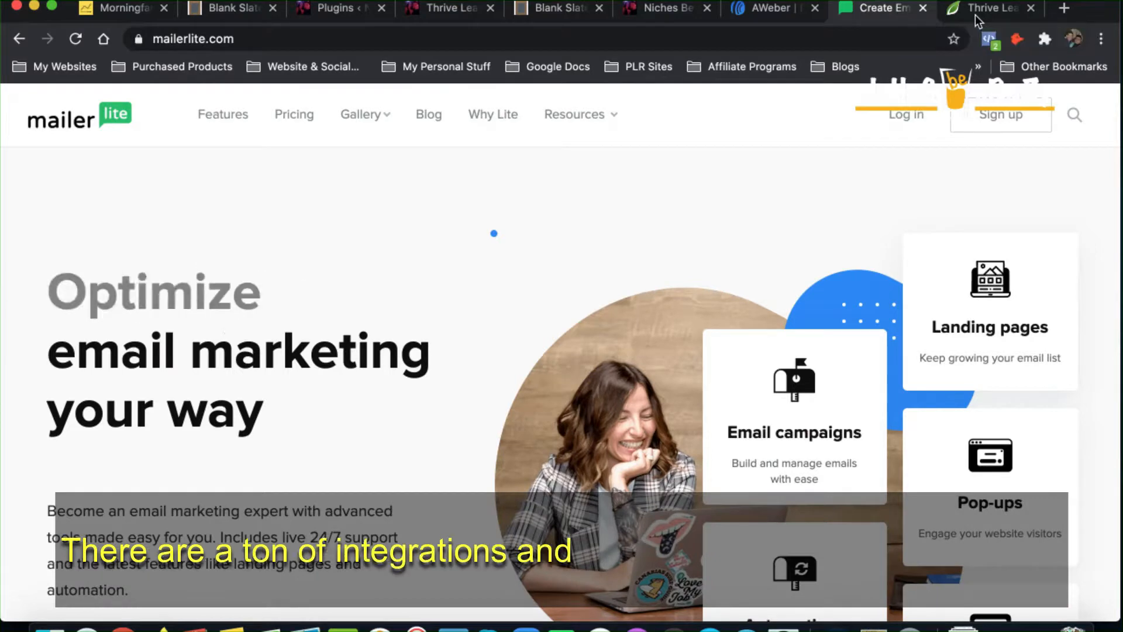
- Bring up the Thrive Leads sales page, dismiss its mini-course popup and look over the product description
{"action": "left_click", "coordinate": [974, 15]}
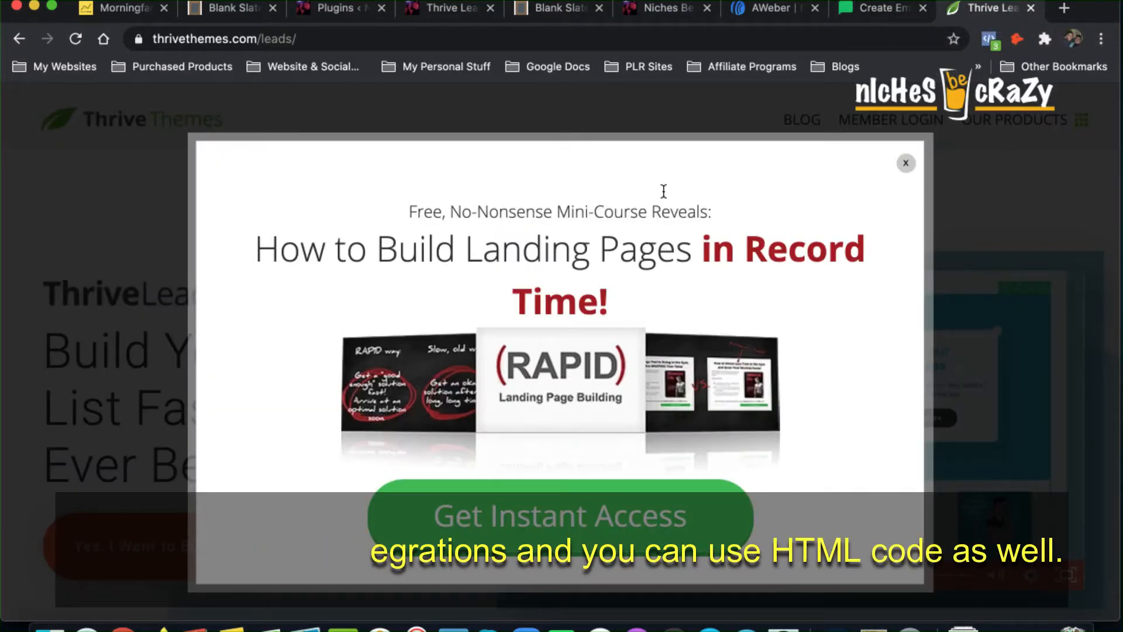
{"action": "left_click", "coordinate": [905, 163]}
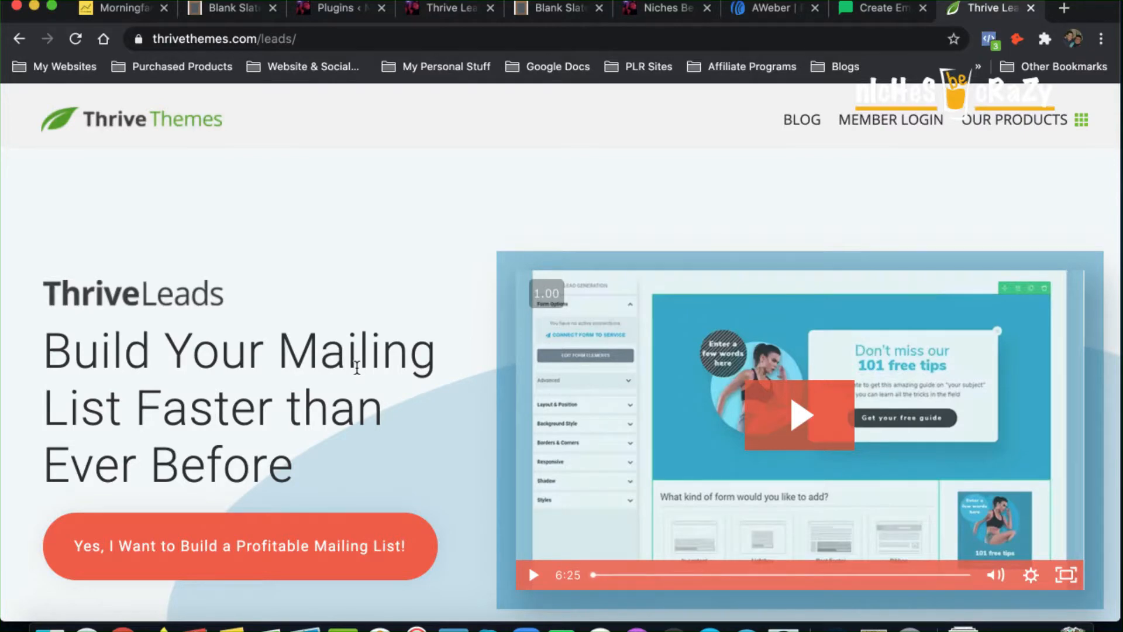
{"action": "scroll", "coordinate": [141, 421], "scroll_direction": "down", "scroll_amount": 5}
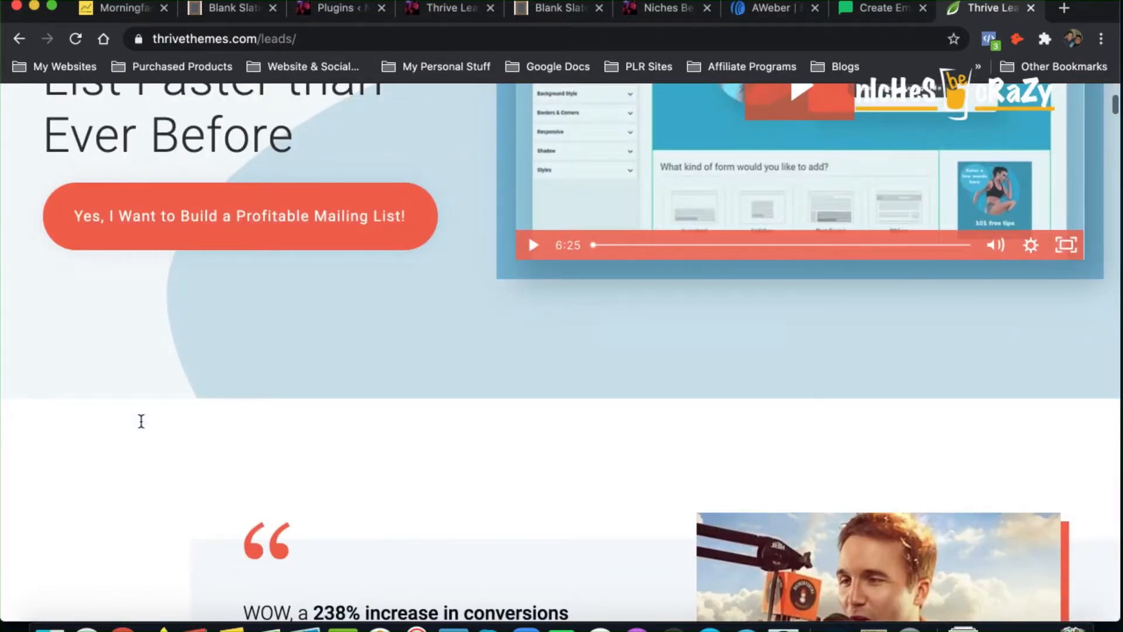
{"action": "scroll", "coordinate": [141, 420], "scroll_direction": "down", "scroll_amount": 5}
{"action": "scroll", "coordinate": [187, 316], "scroll_direction": "up", "scroll_amount": 5}
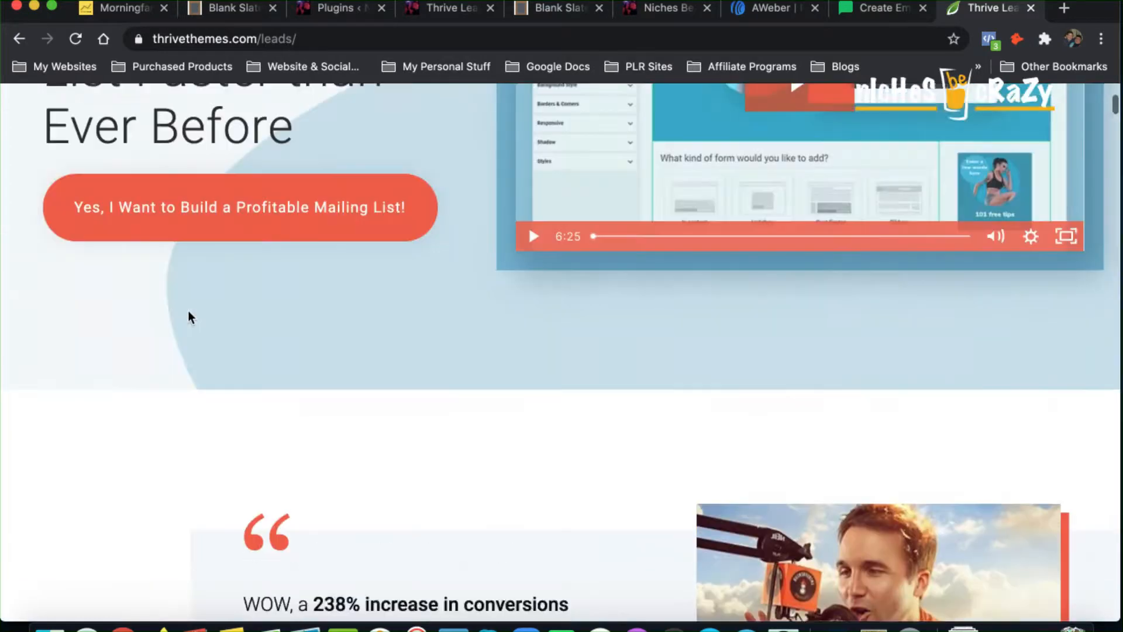
{"action": "scroll", "coordinate": [189, 316], "scroll_direction": "up", "scroll_amount": 1}
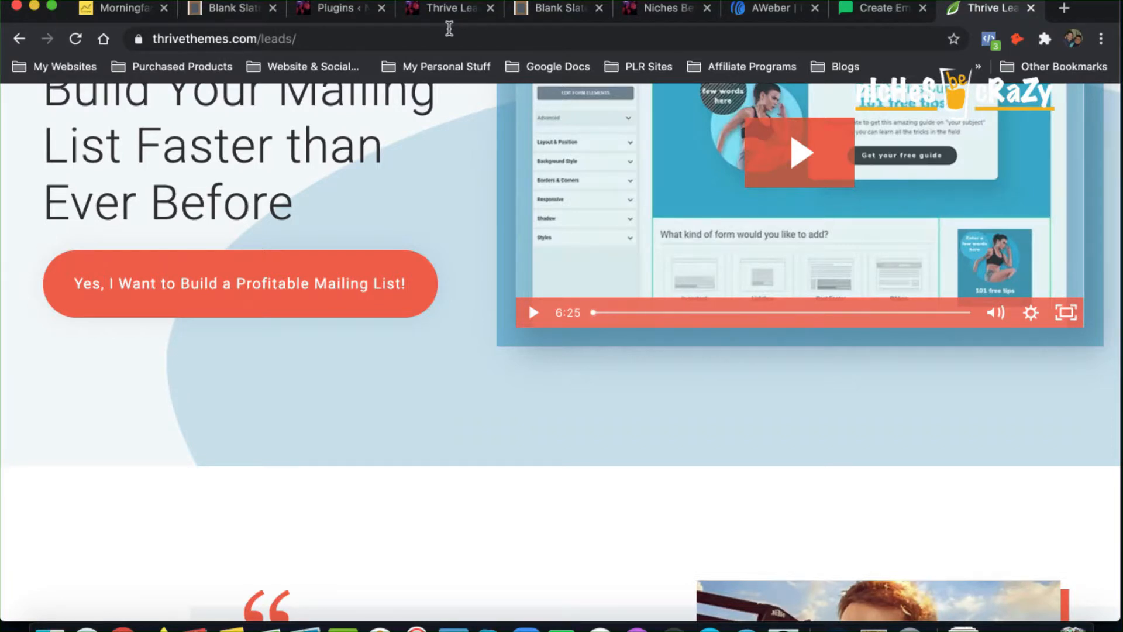
{"action": "scroll", "coordinate": [275, 286], "scroll_direction": "down", "scroll_amount": 10}
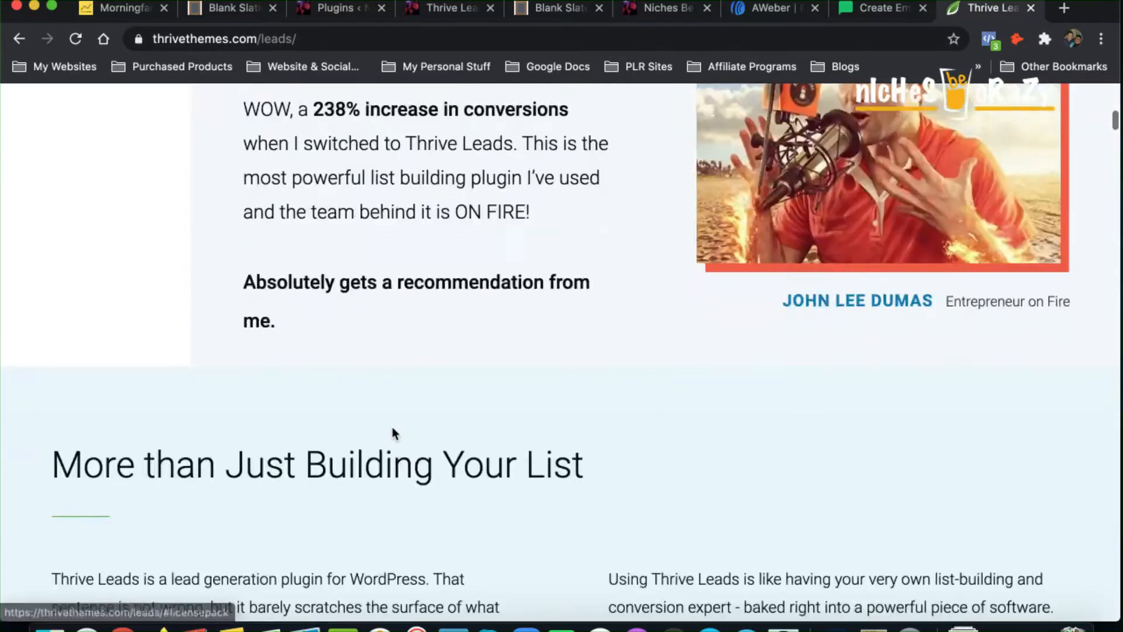
{"action": "scroll", "coordinate": [392, 429], "scroll_direction": "down", "scroll_amount": 17}
{"action": "scroll", "coordinate": [392, 428], "scroll_direction": "up", "scroll_amount": 20}
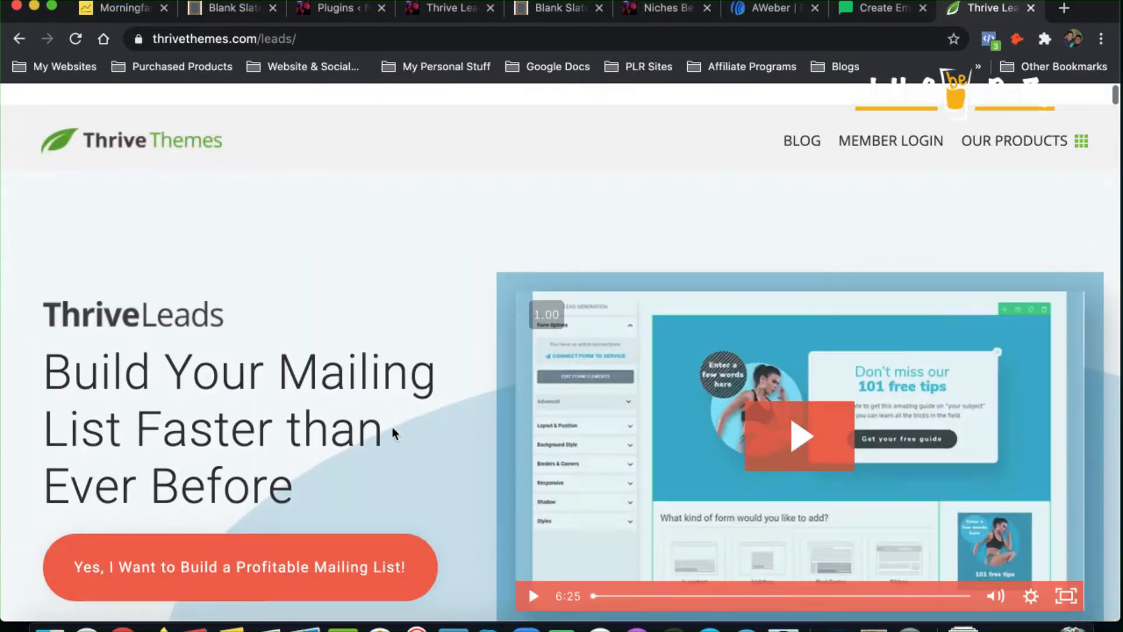
{"action": "scroll", "coordinate": [391, 433], "scroll_direction": "down", "scroll_amount": 4}
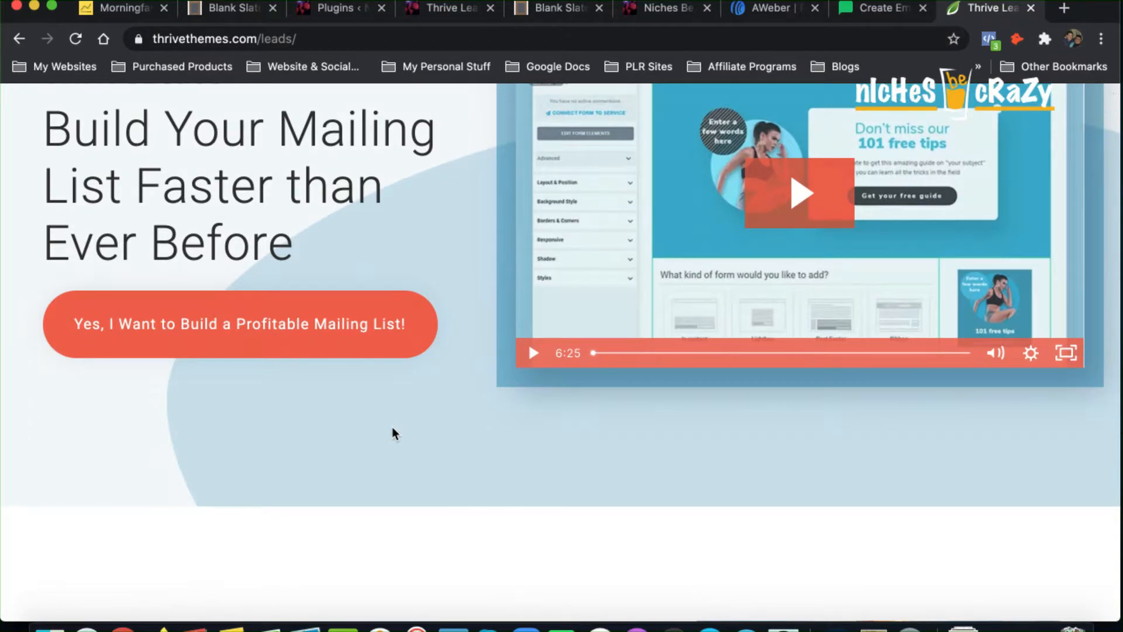
- View the AWeber home page, followed by the MailerLite home page
{"action": "left_click", "coordinate": [762, 16]}
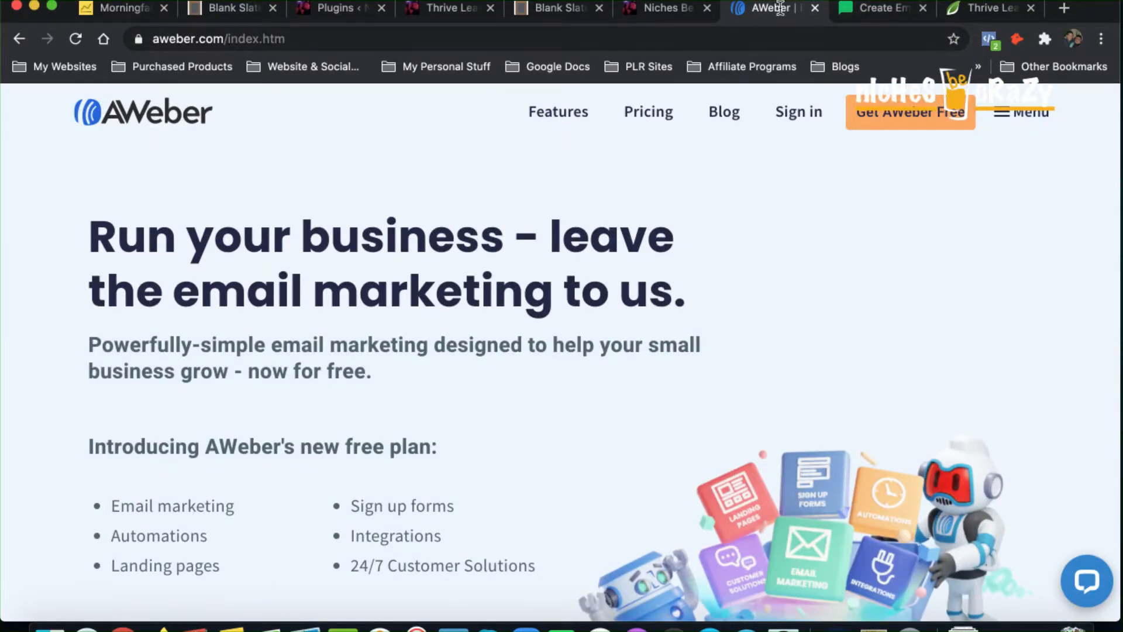
{"action": "left_click", "coordinate": [884, 8]}
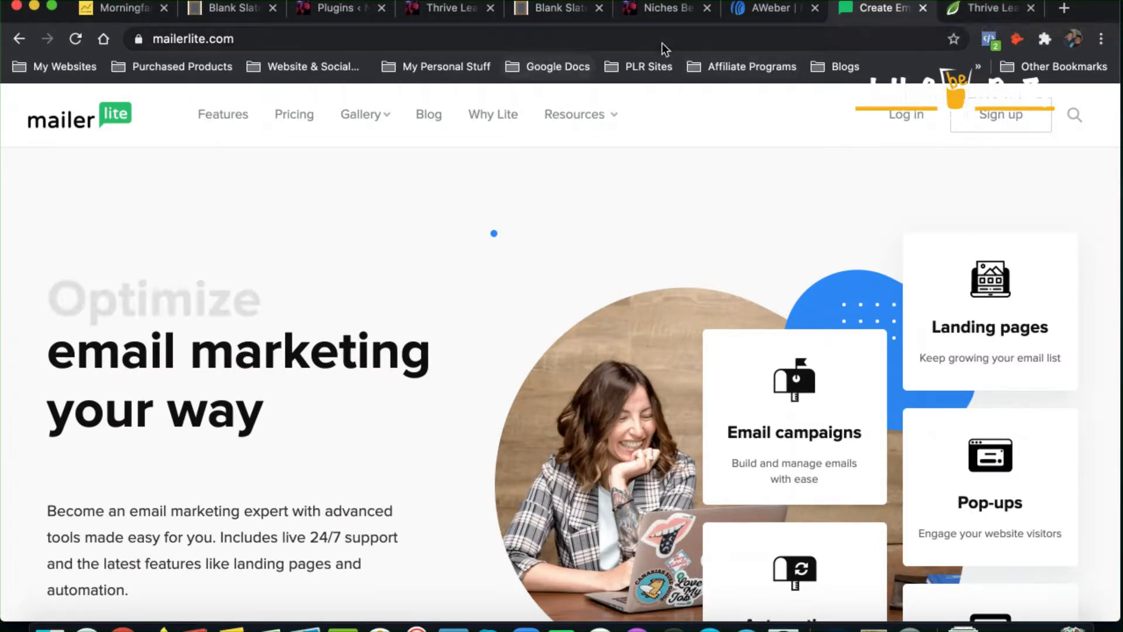
- Reload the Niches Be Crazy blog home page and examine its subscribe ribbon and sidebar opt-in form
{"action": "left_click", "coordinate": [658, 10]}
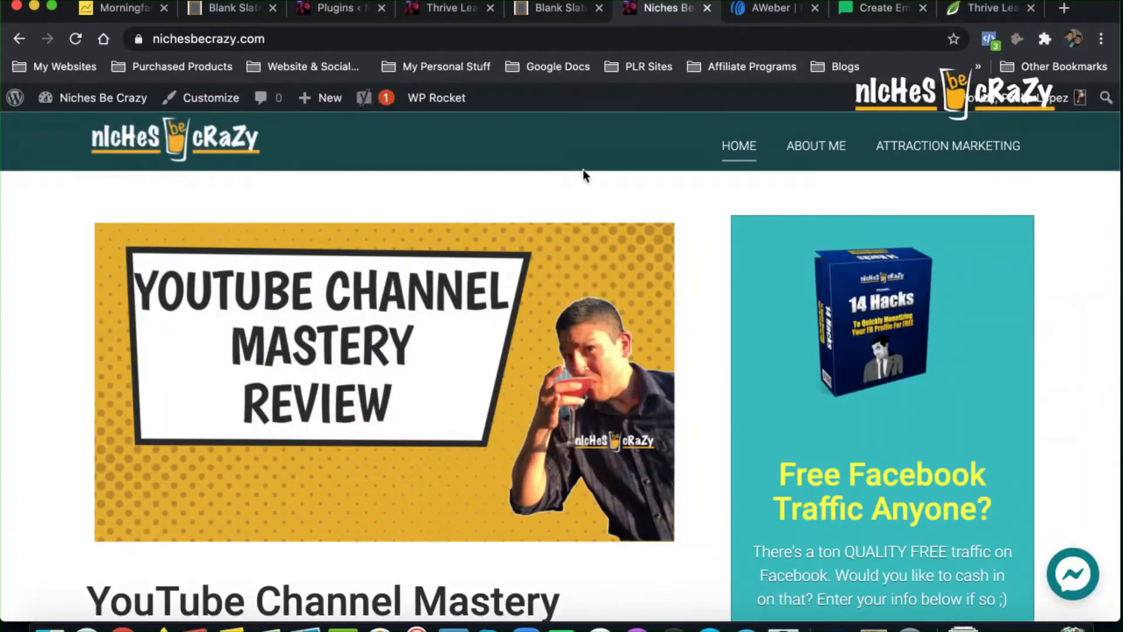
{"action": "left_click", "coordinate": [75, 40]}
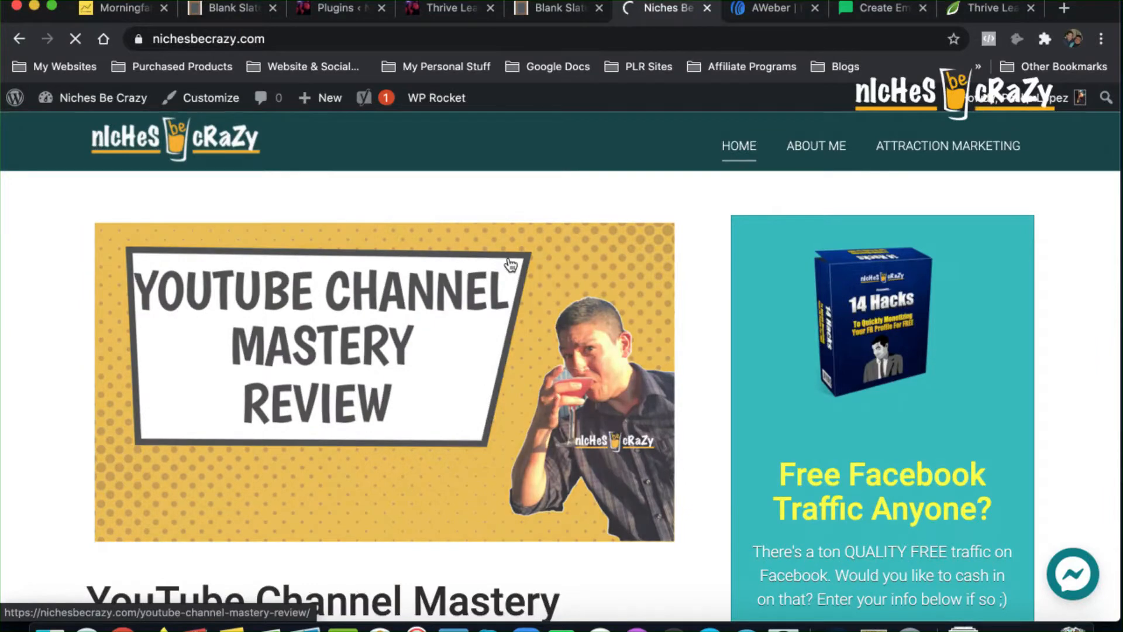
{"action": "scroll", "coordinate": [294, 400], "scroll_direction": "down", "scroll_amount": 8}
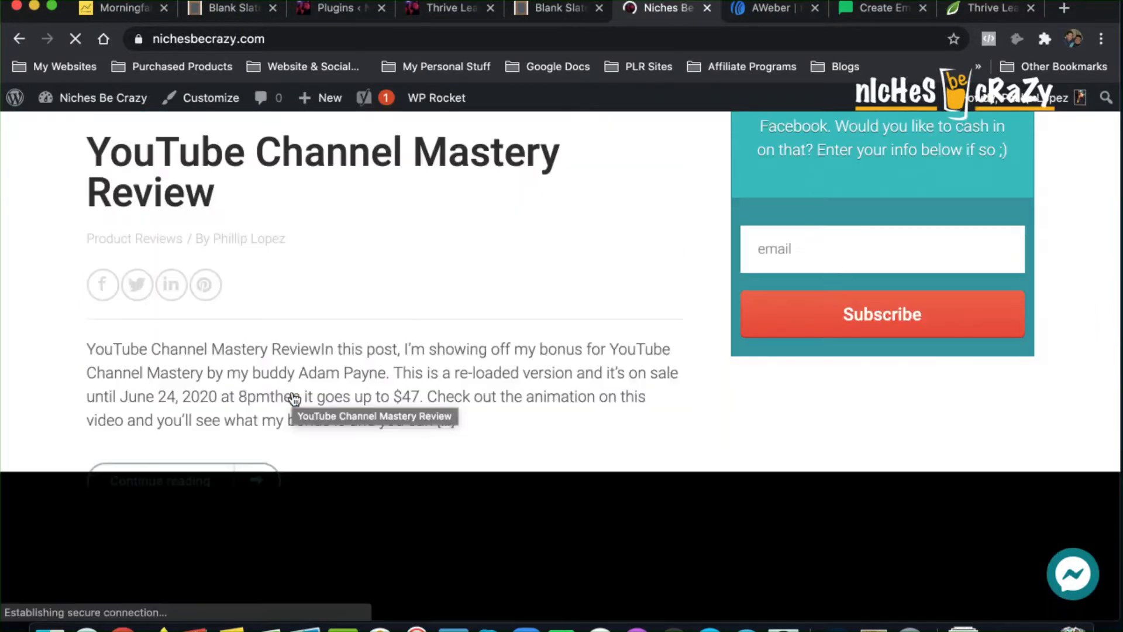
{"action": "scroll", "coordinate": [294, 400], "scroll_direction": "down", "scroll_amount": 8}
{"action": "scroll", "coordinate": [294, 400], "scroll_direction": "up", "scroll_amount": 16}
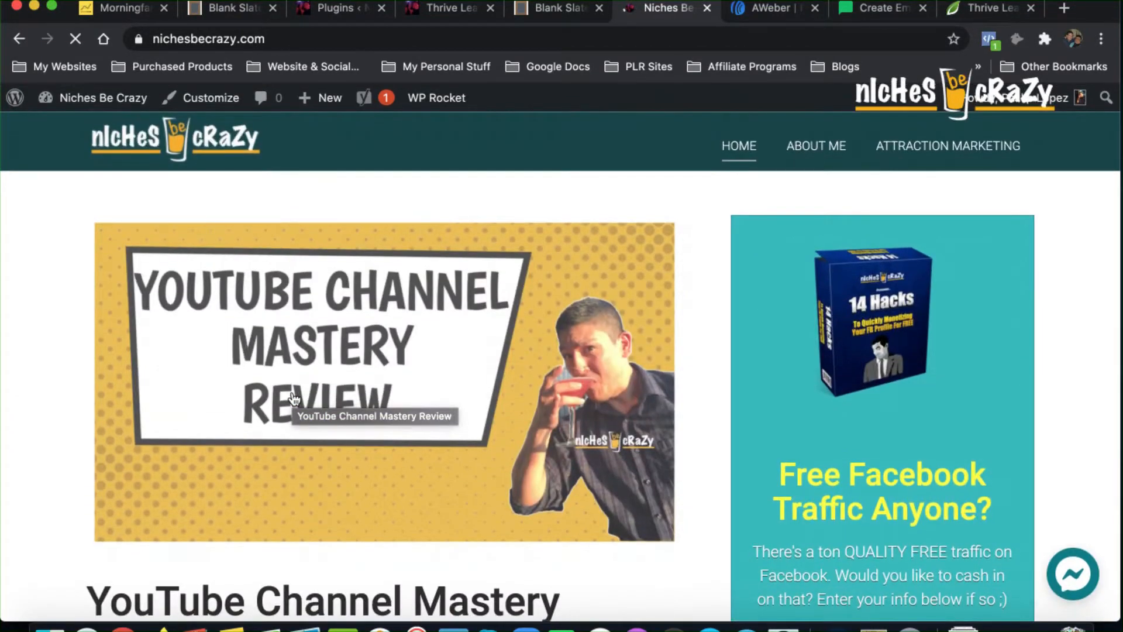
{"action": "scroll", "coordinate": [807, 462], "scroll_direction": "down", "scroll_amount": 3}
{"action": "scroll", "coordinate": [806, 455], "scroll_direction": "down", "scroll_amount": 5}
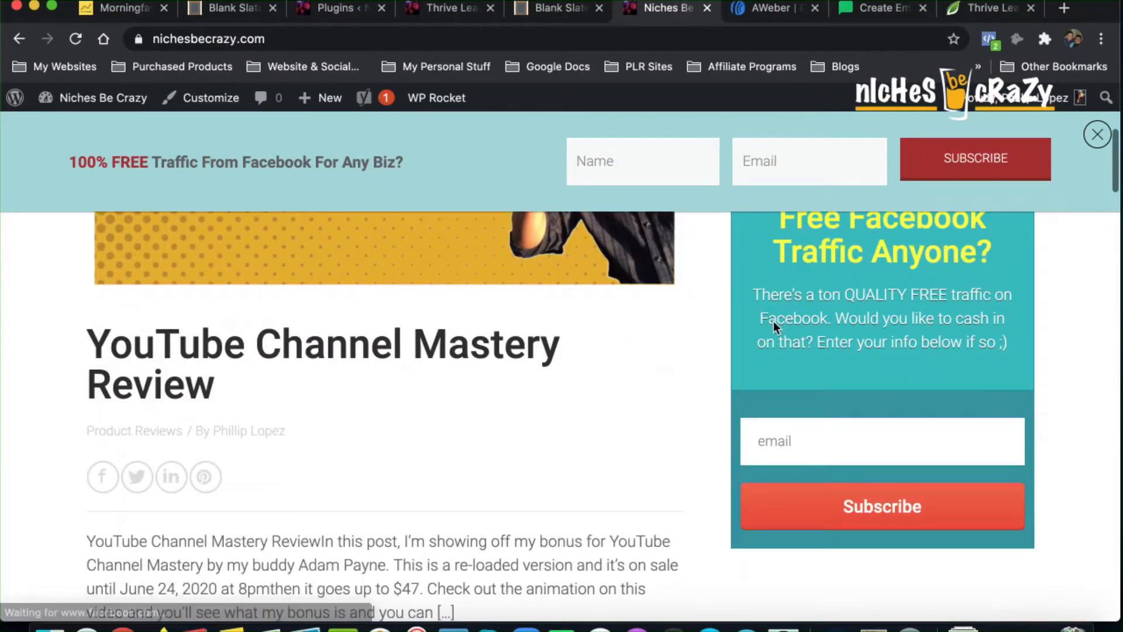
{"action": "scroll", "coordinate": [773, 321], "scroll_direction": "up", "scroll_amount": 6}
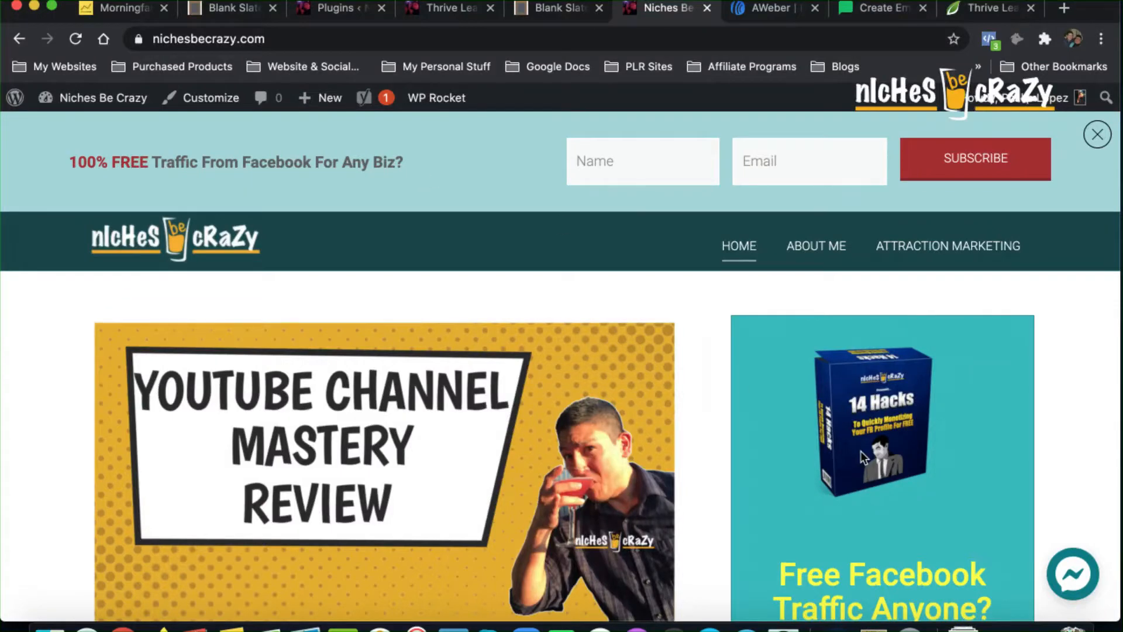
{"action": "scroll", "coordinate": [858, 445], "scroll_direction": "down", "scroll_amount": 5}
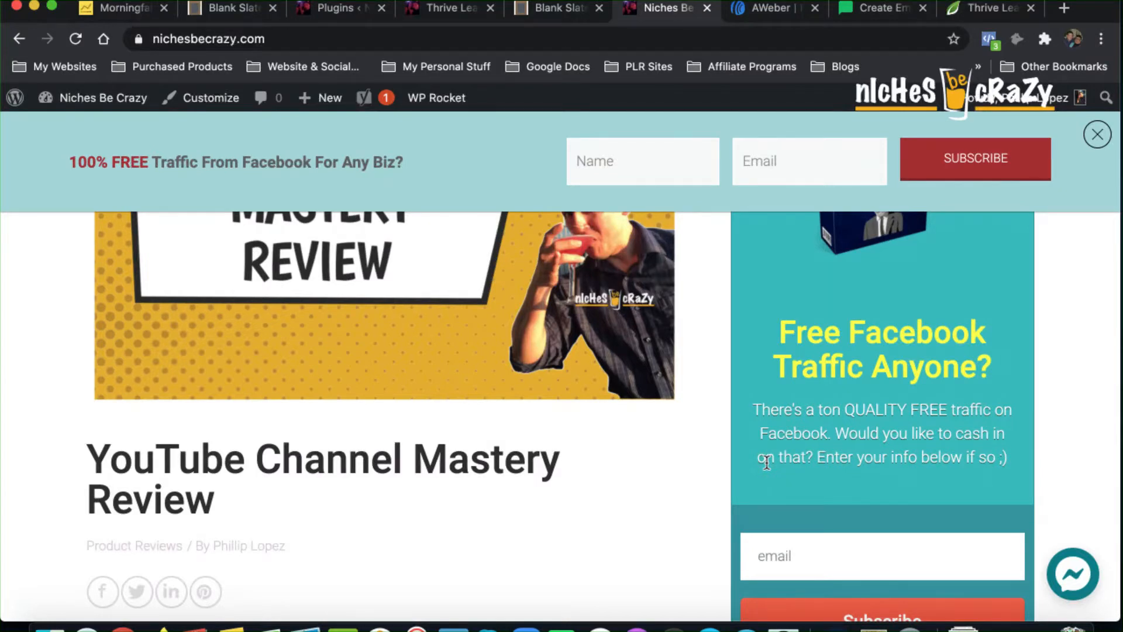
- Check the blog's Messenger chat bubble and dismiss the subscribe ribbon
{"action": "left_click", "coordinate": [1072, 582]}
{"action": "left_click", "coordinate": [1071, 582]}
{"action": "scroll", "coordinate": [1109, 158], "scroll_direction": "up", "scroll_amount": 1}
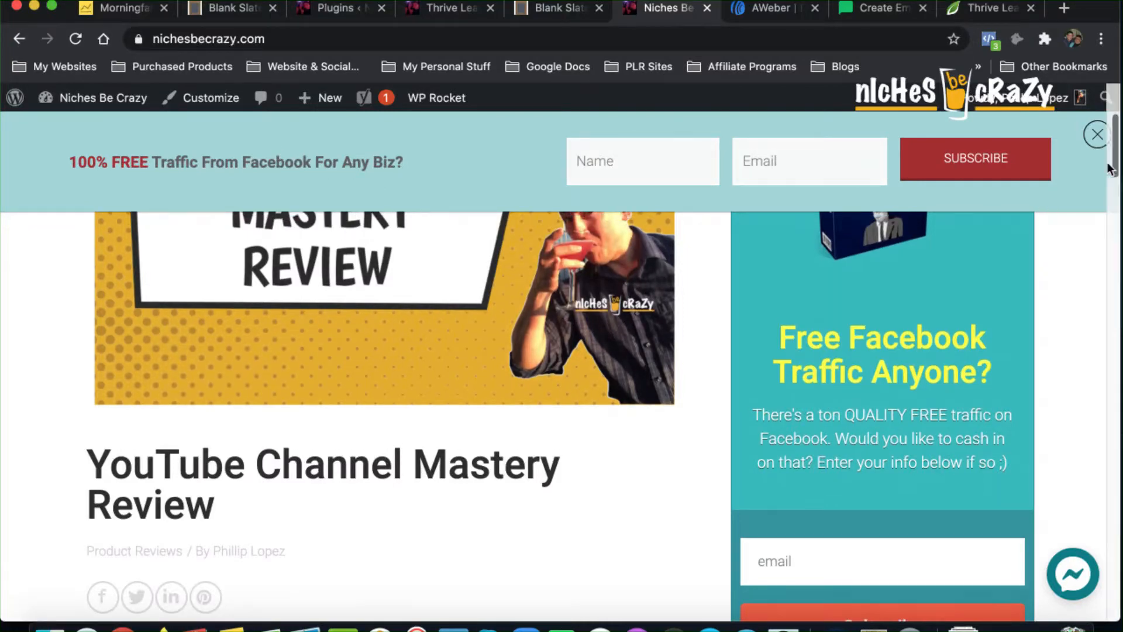
{"action": "left_click", "coordinate": [1095, 135]}
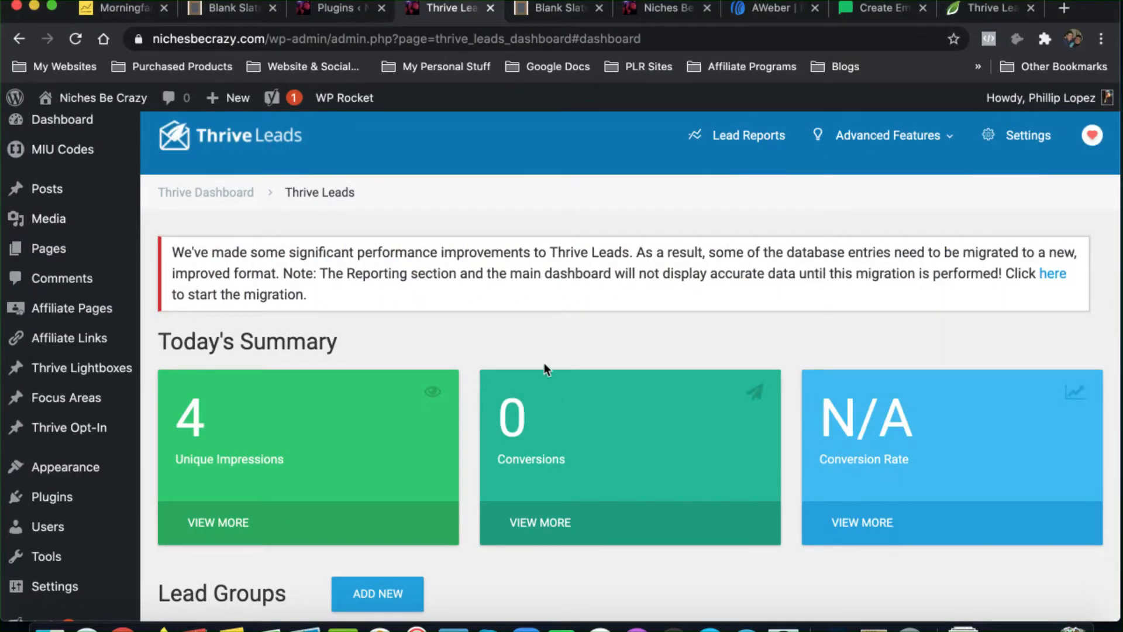
- Expand the 14 Hacks lead group in the Thrive Leads dashboard and review its opt-in form types and display settings
{"action": "scroll", "coordinate": [556, 234], "scroll_direction": "down", "scroll_amount": 1}
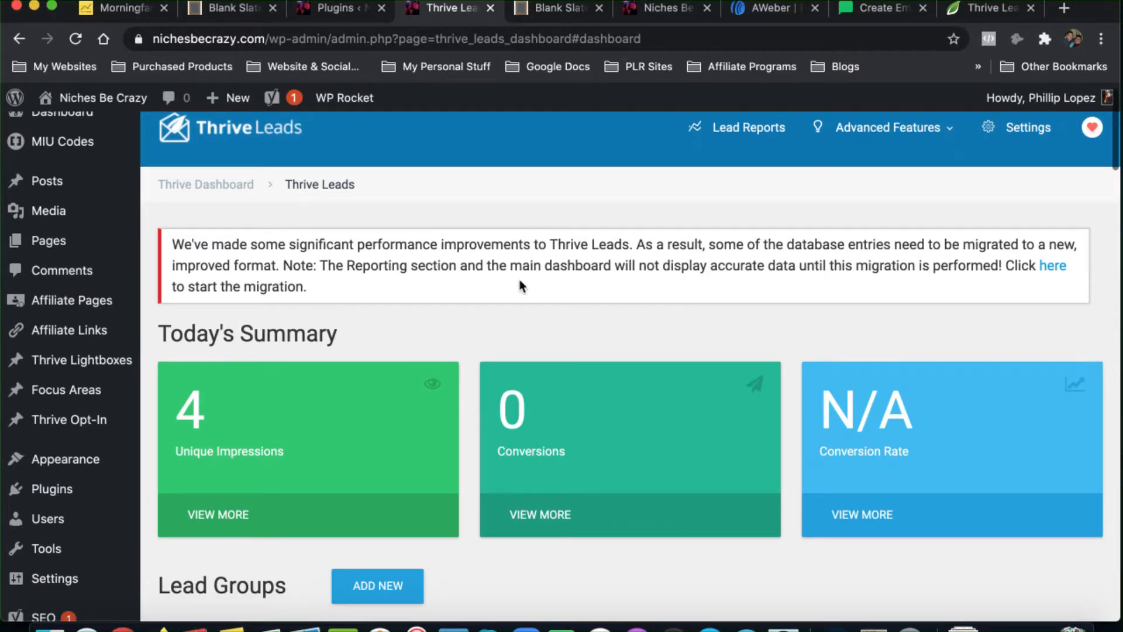
{"action": "scroll", "coordinate": [520, 287], "scroll_direction": "down", "scroll_amount": 2}
{"action": "scroll", "coordinate": [535, 357], "scroll_direction": "down", "scroll_amount": 5}
{"action": "scroll", "coordinate": [542, 389], "scroll_direction": "up", "scroll_amount": 2}
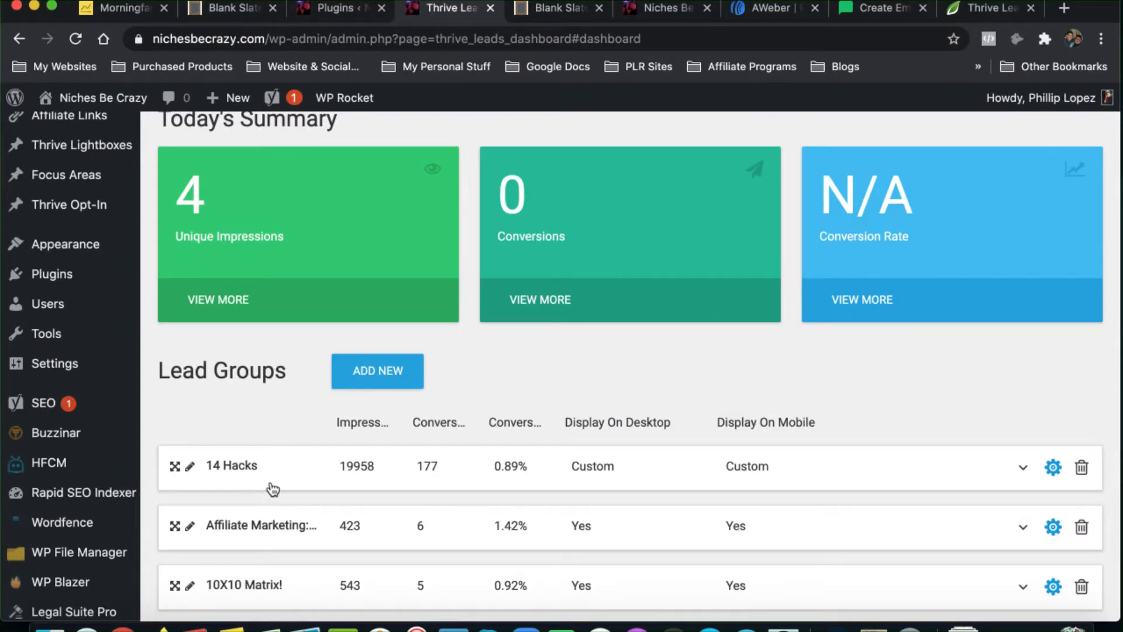
{"action": "left_click", "coordinate": [296, 468]}
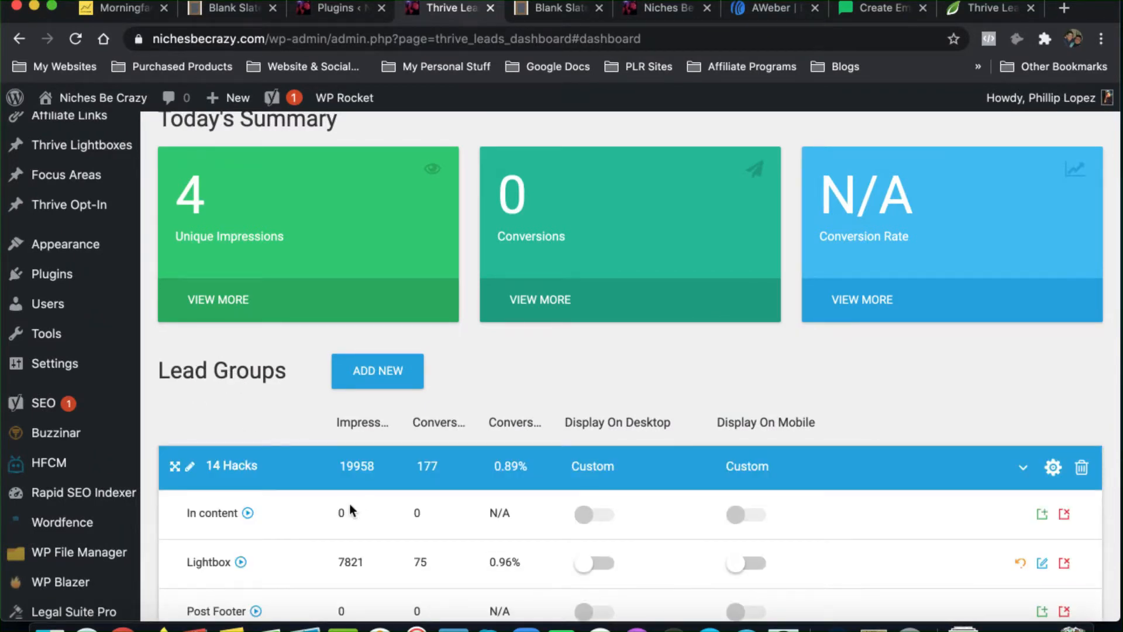
{"action": "scroll", "coordinate": [349, 503], "scroll_direction": "down", "scroll_amount": 3}
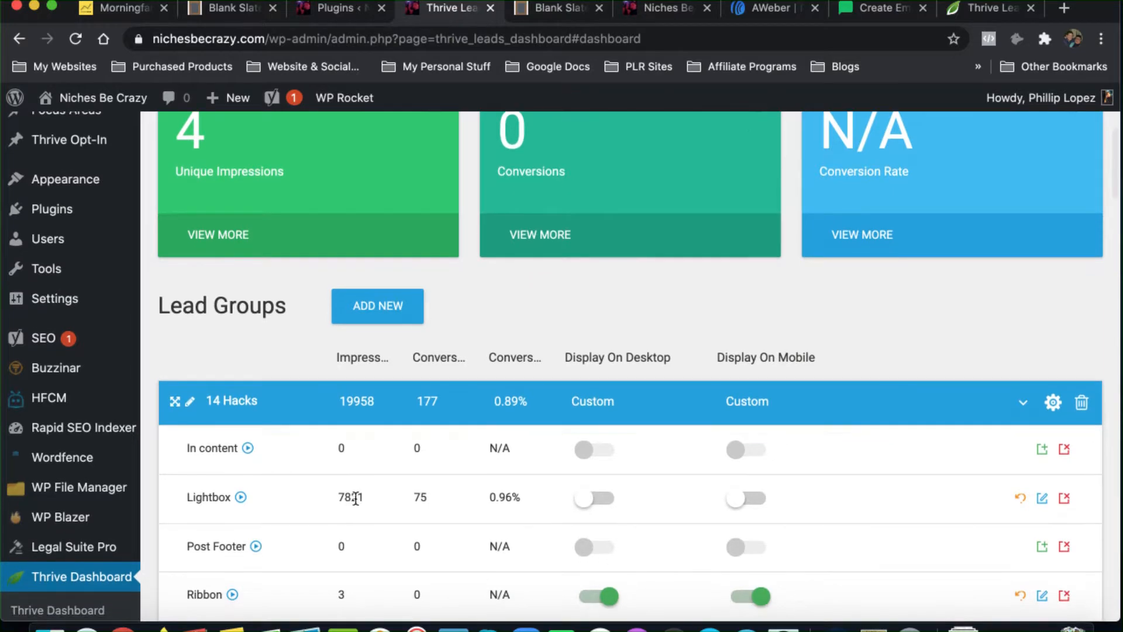
{"action": "scroll", "coordinate": [357, 499], "scroll_direction": "down", "scroll_amount": 3}
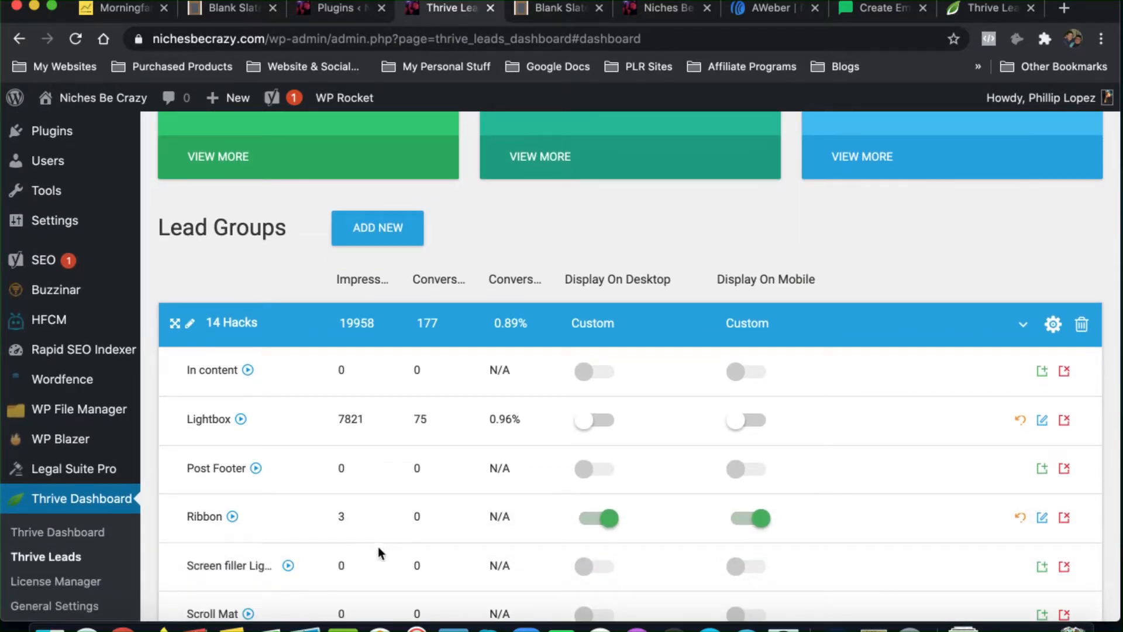
{"action": "scroll", "coordinate": [606, 509], "scroll_direction": "down", "scroll_amount": 8}
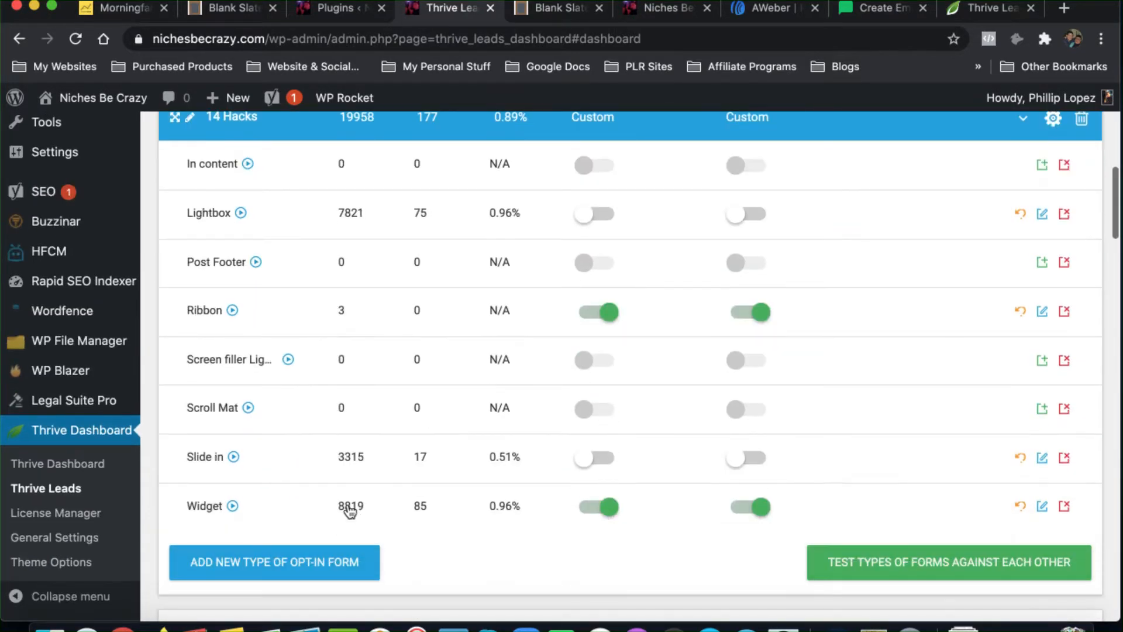
{"action": "scroll", "coordinate": [703, 511], "scroll_direction": "up", "scroll_amount": 1}
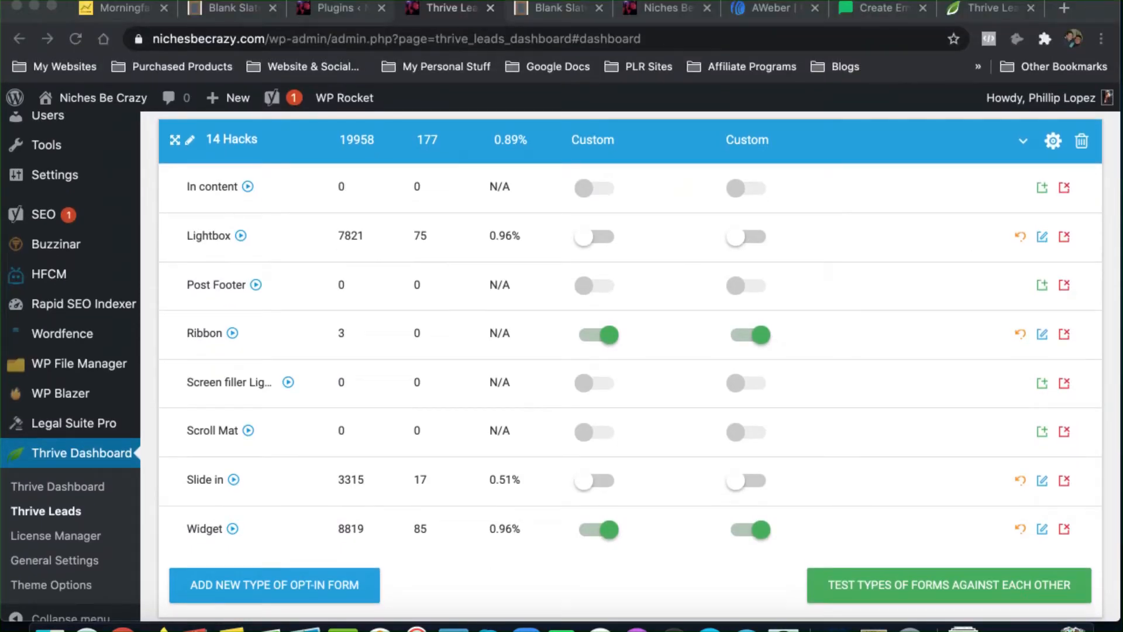
- Enable the 14 Hacks group's Lightbox form for display on both desktop and mobile
{"action": "left_click", "coordinate": [823, 518]}
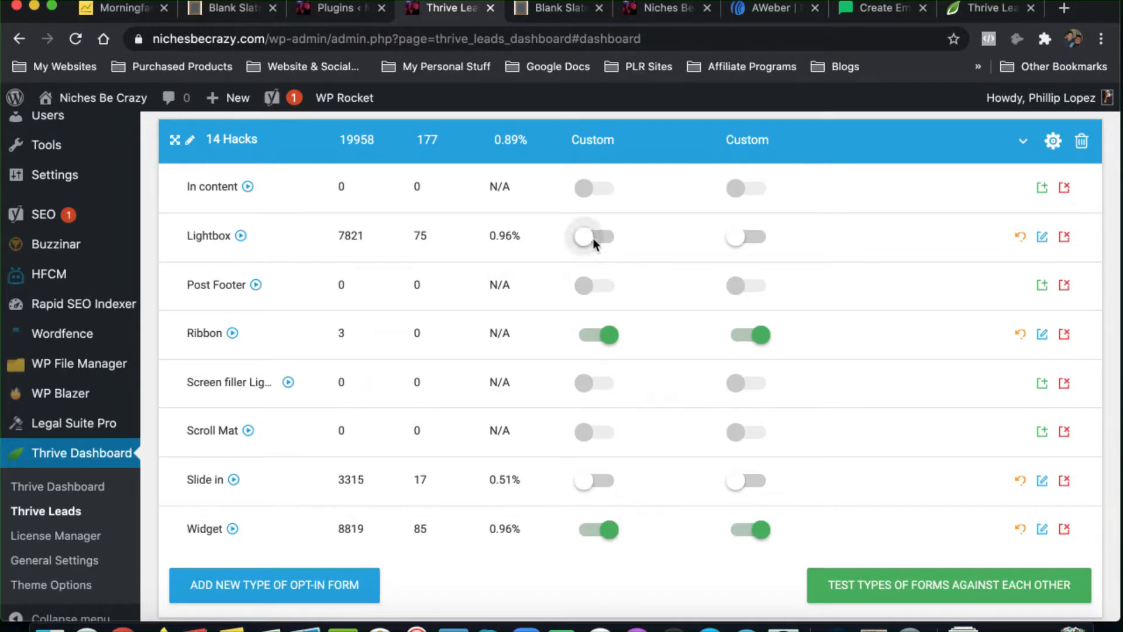
{"action": "left_click", "coordinate": [745, 235]}
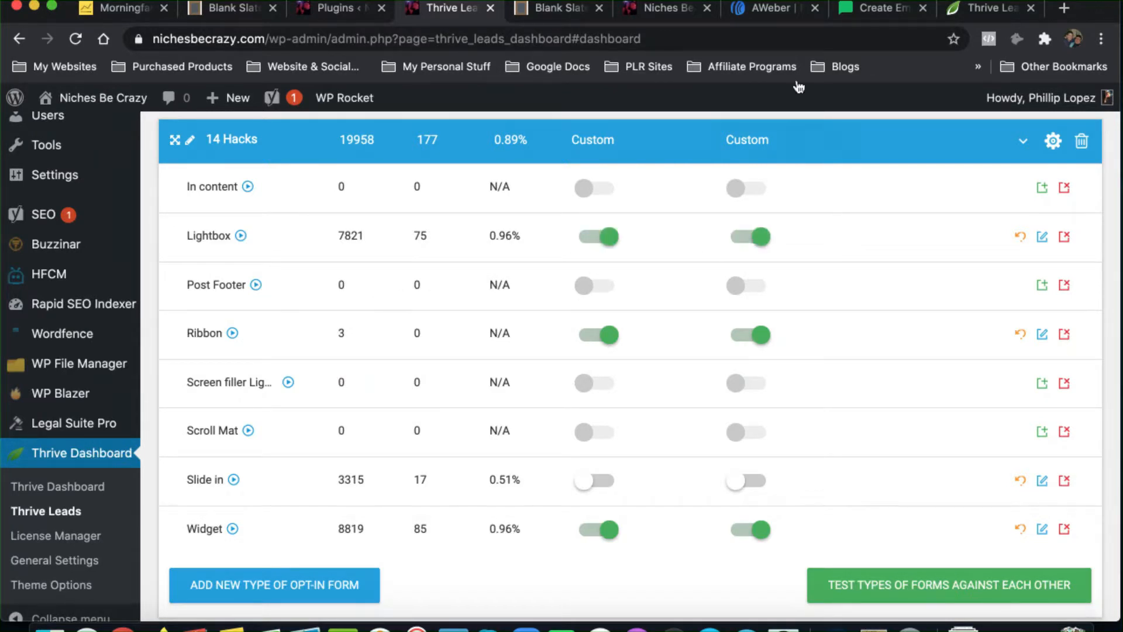
- Reload the Niches Be Crazy home page, dismiss its ribbon and browse the posts to test the 14 Hacks lightbox popup
{"action": "left_click", "coordinate": [654, 16]}
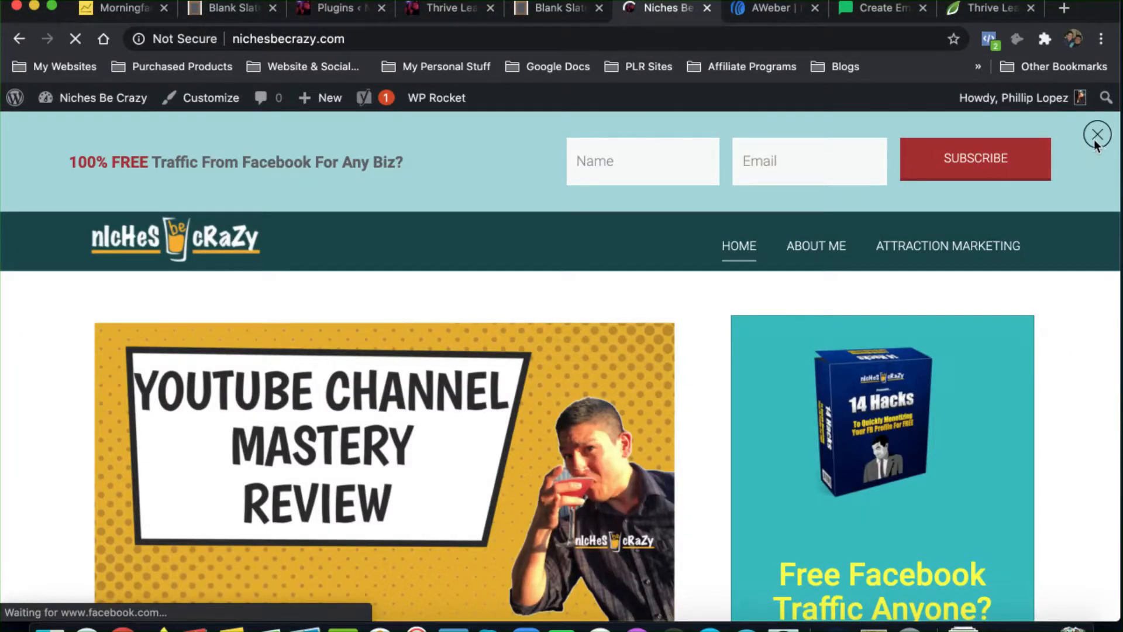
{"action": "left_click", "coordinate": [1097, 135]}
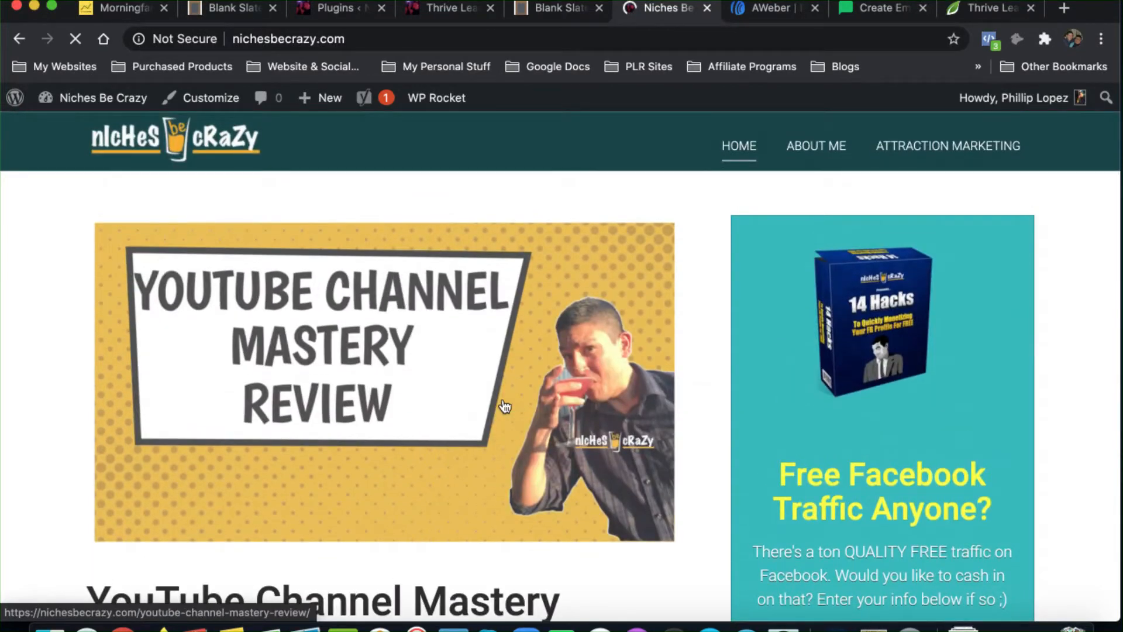
{"action": "scroll", "coordinate": [504, 405], "scroll_direction": "down", "scroll_amount": 10}
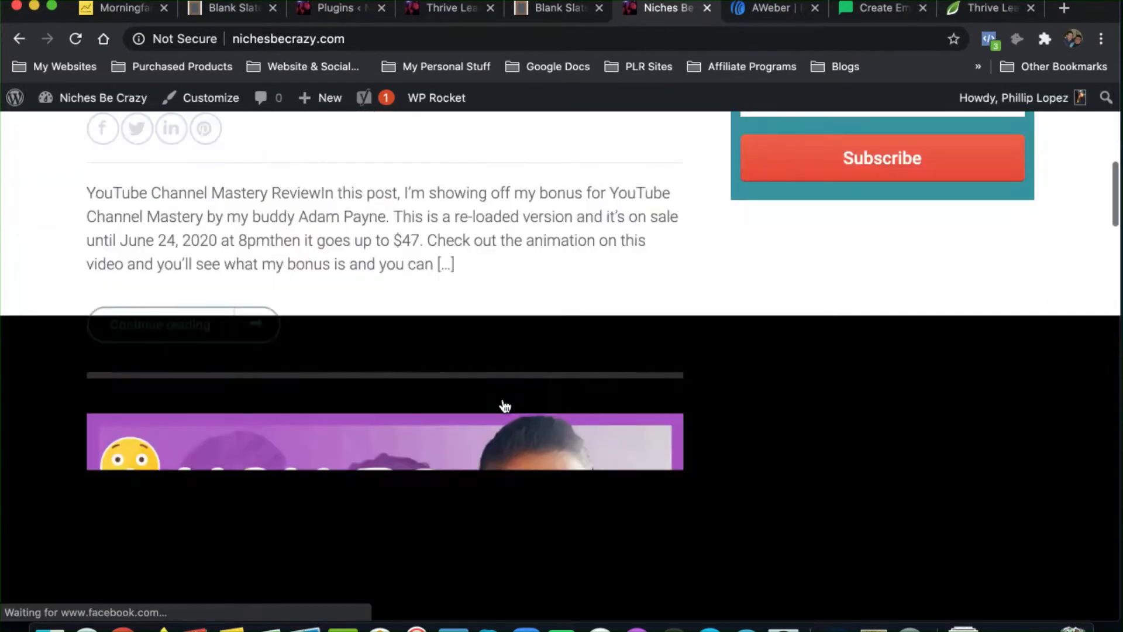
{"action": "scroll", "coordinate": [504, 405], "scroll_direction": "down", "scroll_amount": 8}
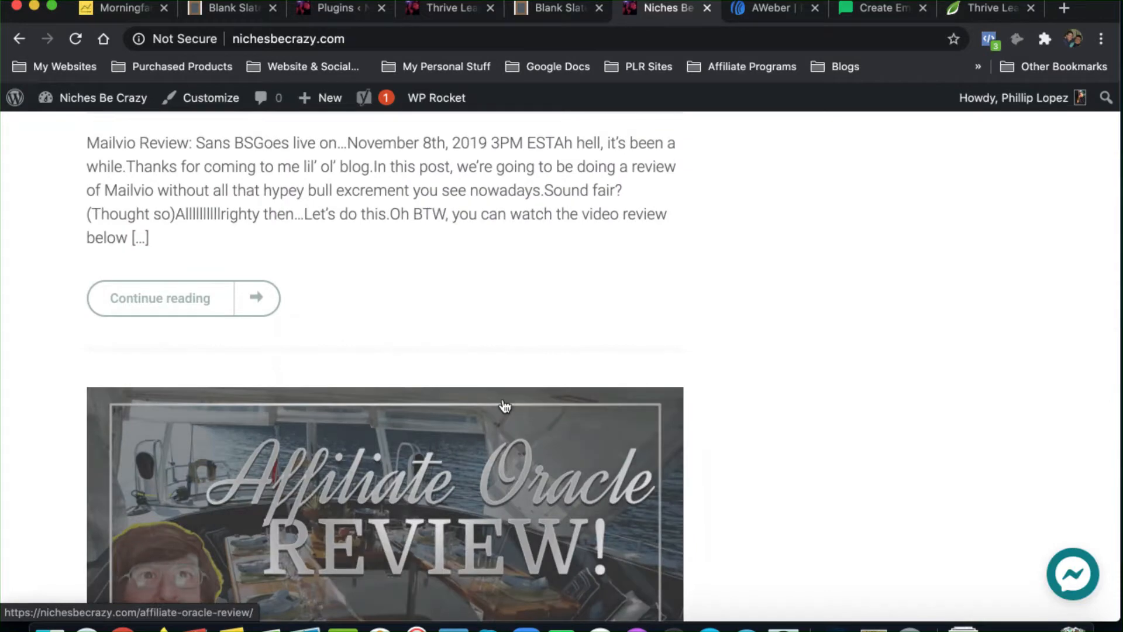
{"action": "scroll", "coordinate": [504, 405], "scroll_direction": "down", "scroll_amount": 15}
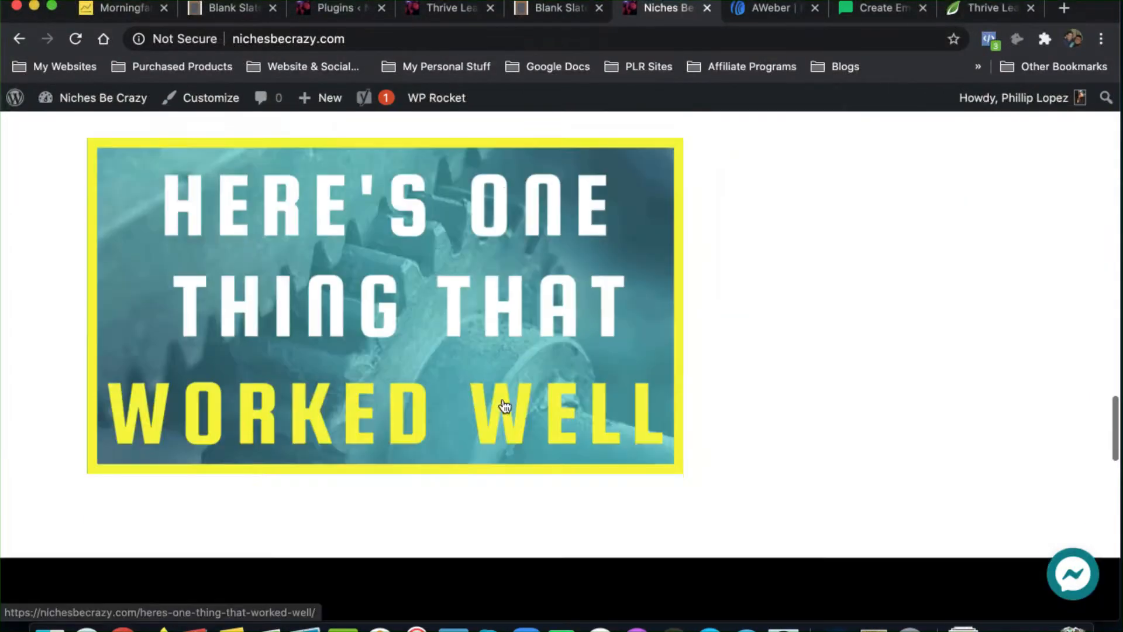
{"action": "scroll", "coordinate": [504, 406], "scroll_direction": "down", "scroll_amount": 9}
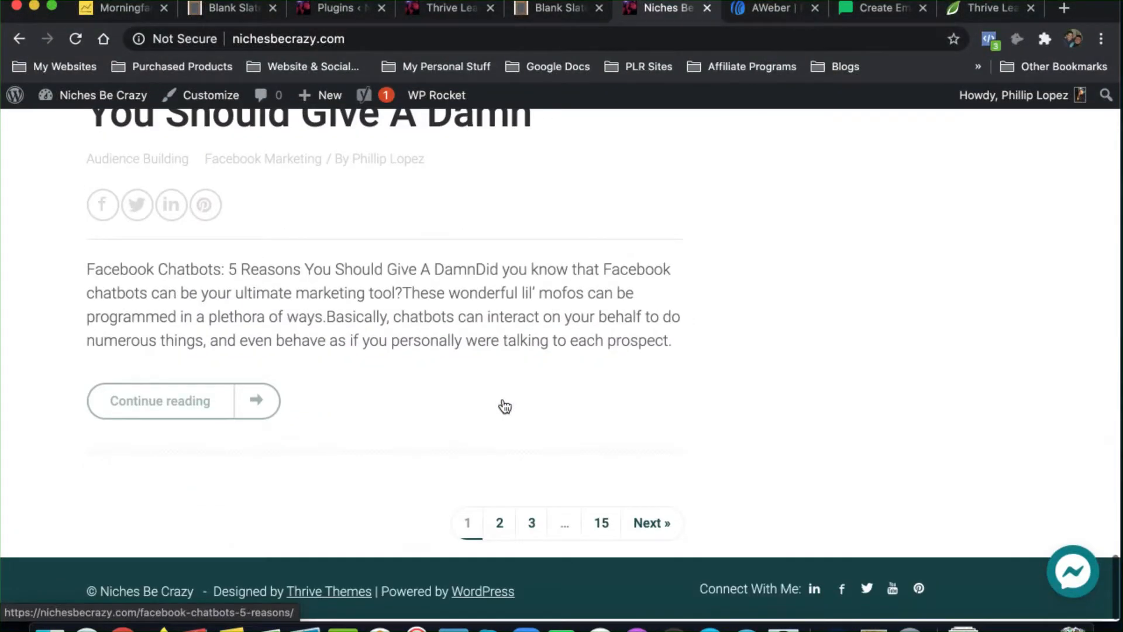
{"action": "scroll", "coordinate": [504, 406], "scroll_direction": "up", "scroll_amount": 15}
{"action": "scroll", "coordinate": [504, 406], "scroll_direction": "up", "scroll_amount": 20}
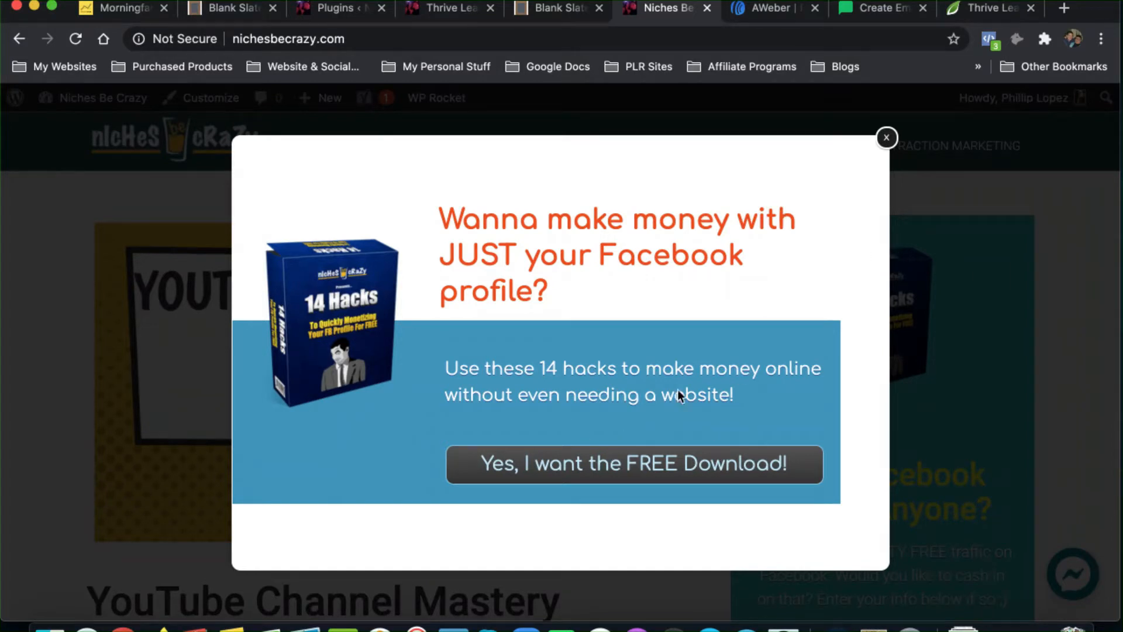
- Accept the free download offer in the 14 Hacks lightbox to reach its email sign-up form and dismiss the popup
{"action": "left_click", "coordinate": [631, 464]}
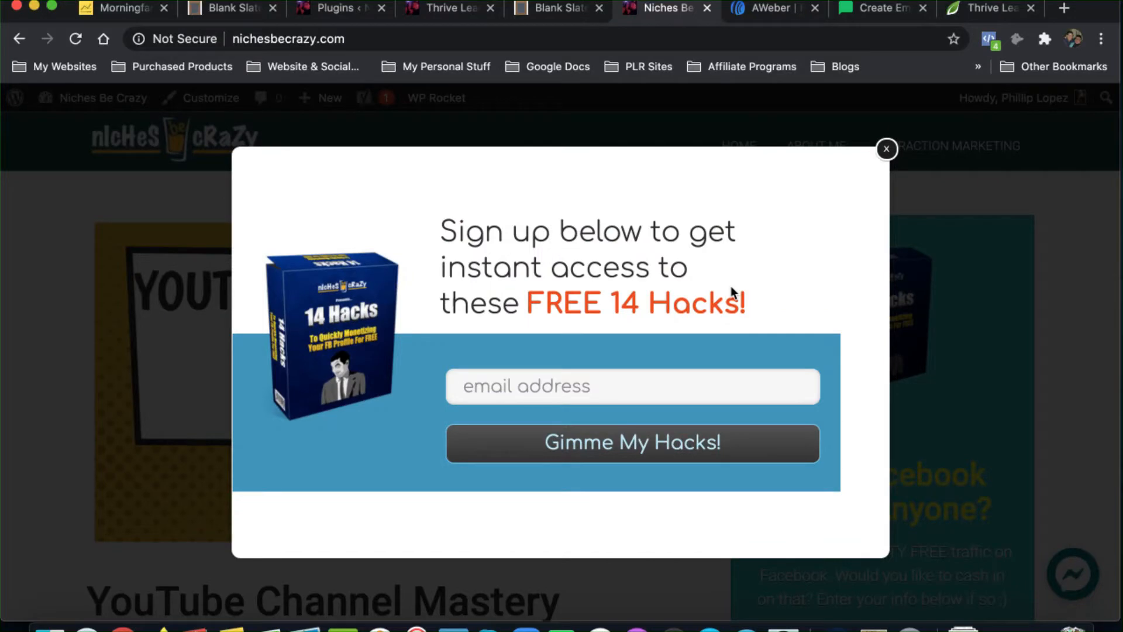
{"action": "left_click", "coordinate": [886, 148]}
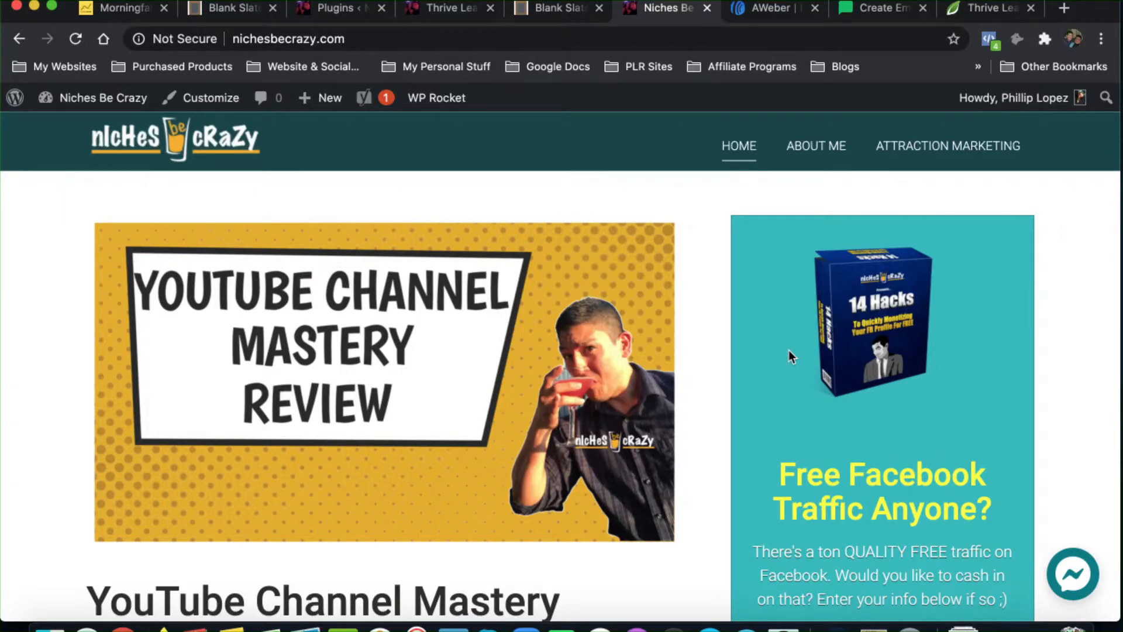
- Compare the 14 Hacks opt-in form types in the Thrive Leads dashboard with the posts on the blog's home page
{"action": "left_click", "coordinate": [448, 11]}
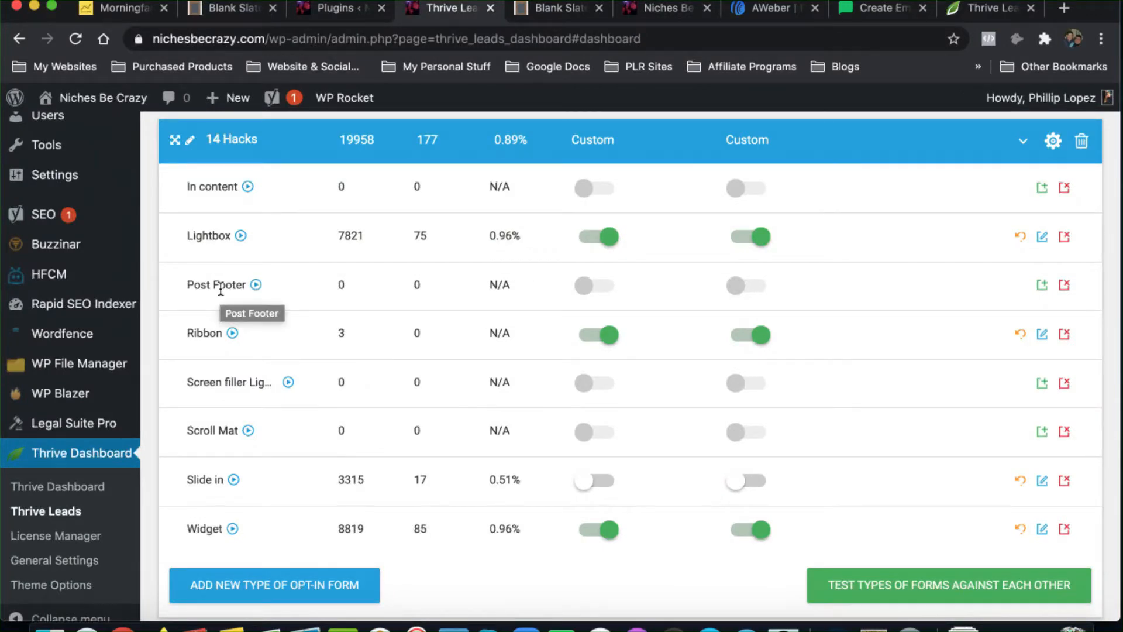
{"action": "left_click", "coordinate": [651, 7]}
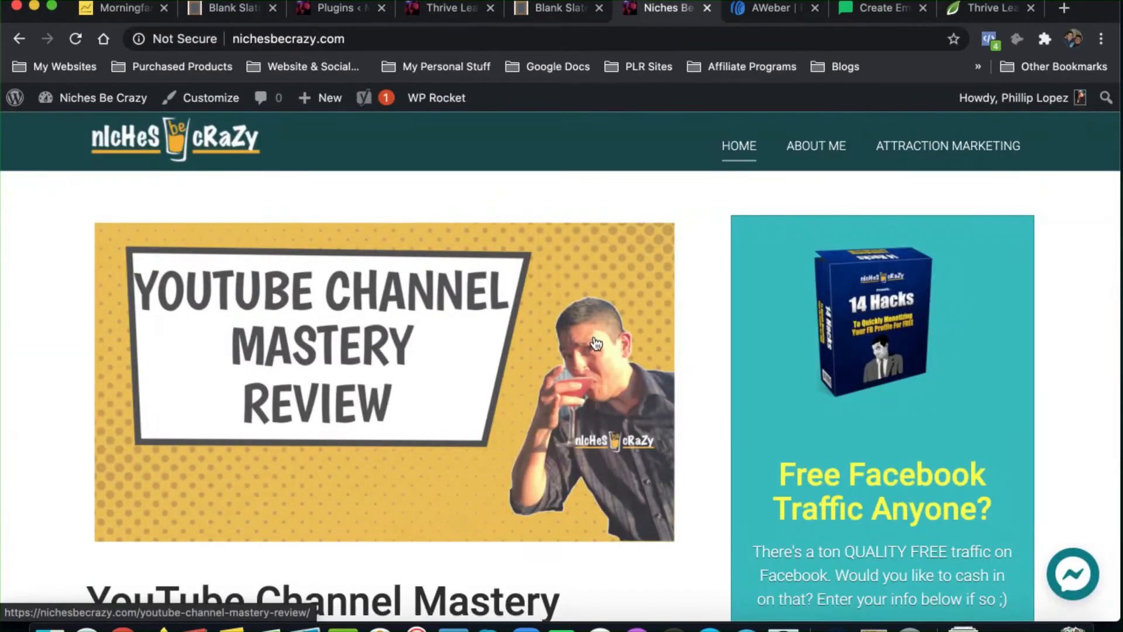
{"action": "scroll", "coordinate": [596, 343], "scroll_direction": "down", "scroll_amount": 10}
{"action": "scroll", "coordinate": [596, 343], "scroll_direction": "up", "scroll_amount": 5}
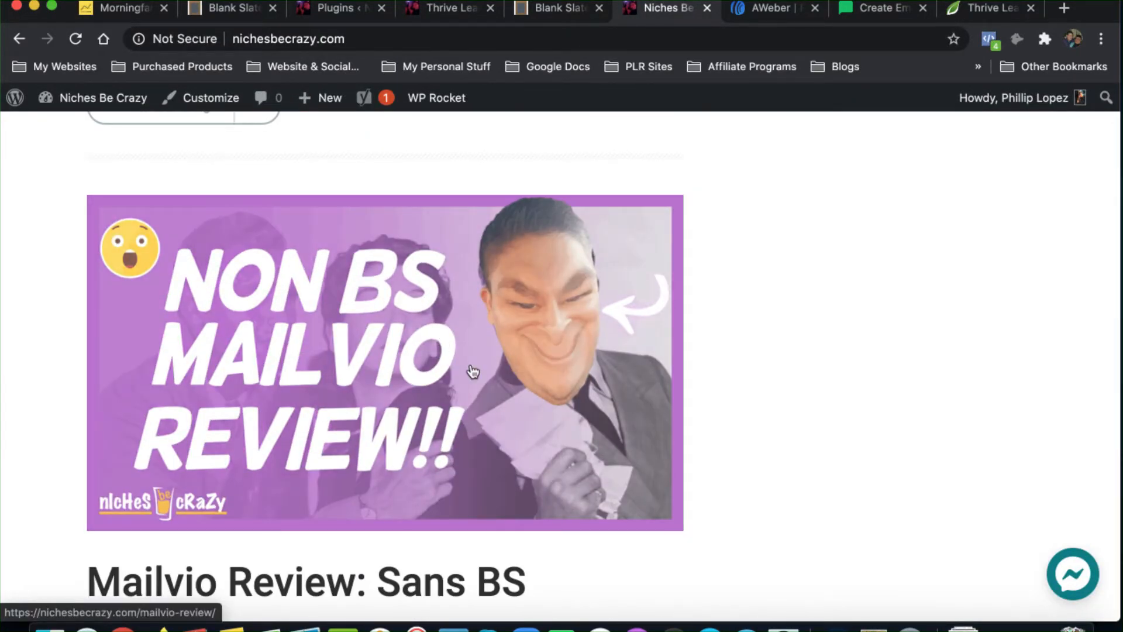
{"action": "scroll", "coordinate": [473, 371], "scroll_direction": "down", "scroll_amount": 10}
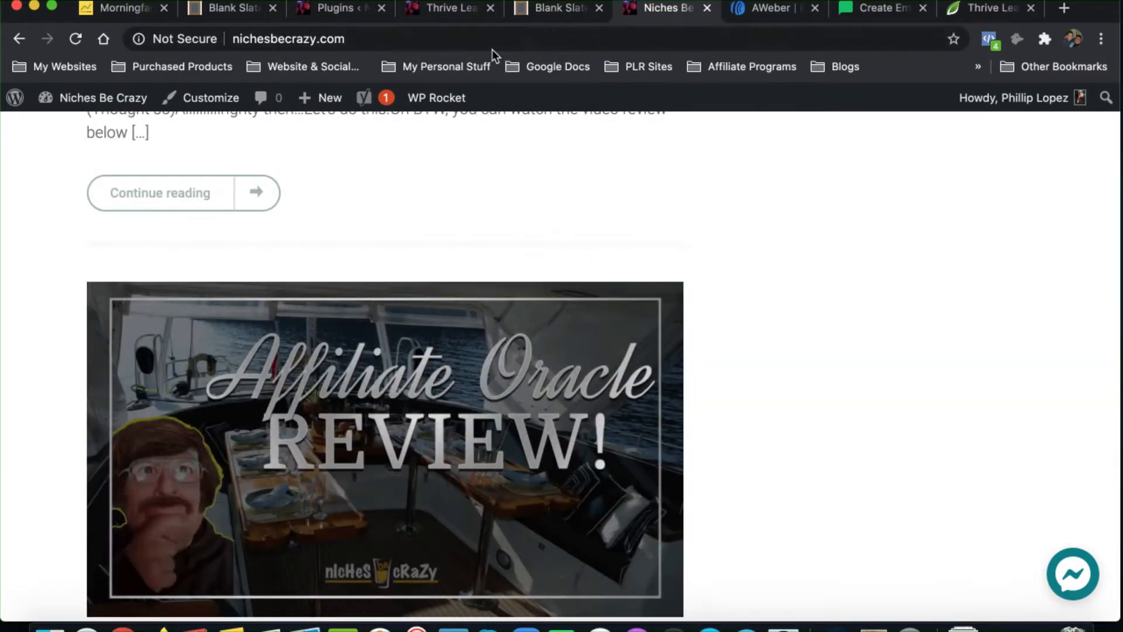
{"action": "left_click", "coordinate": [449, 8]}
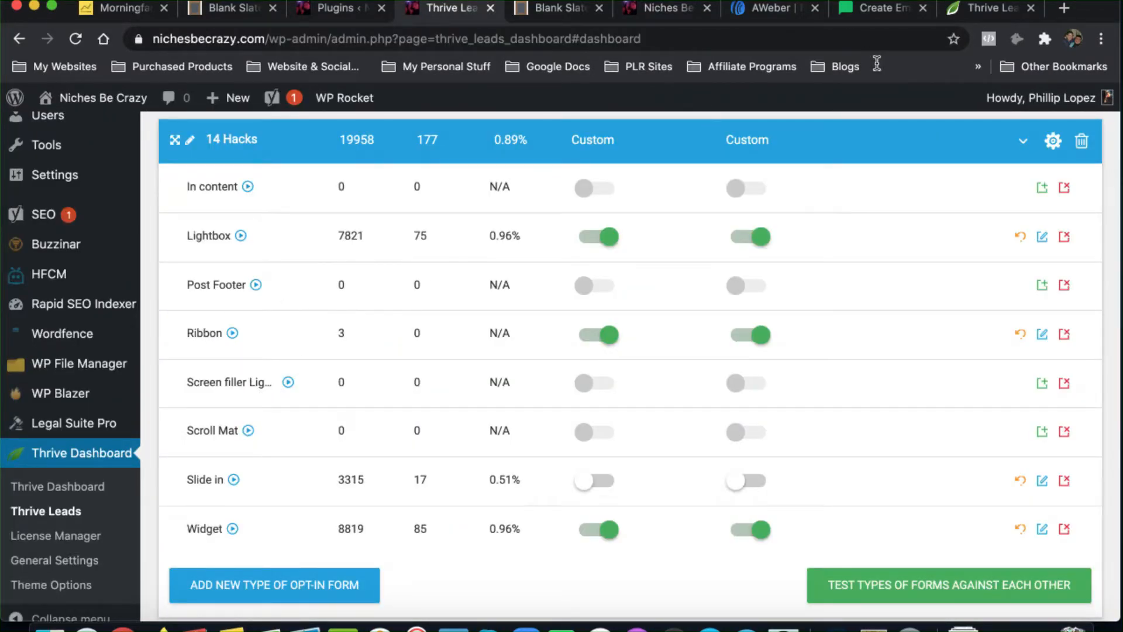
{"action": "left_click", "coordinate": [665, 8]}
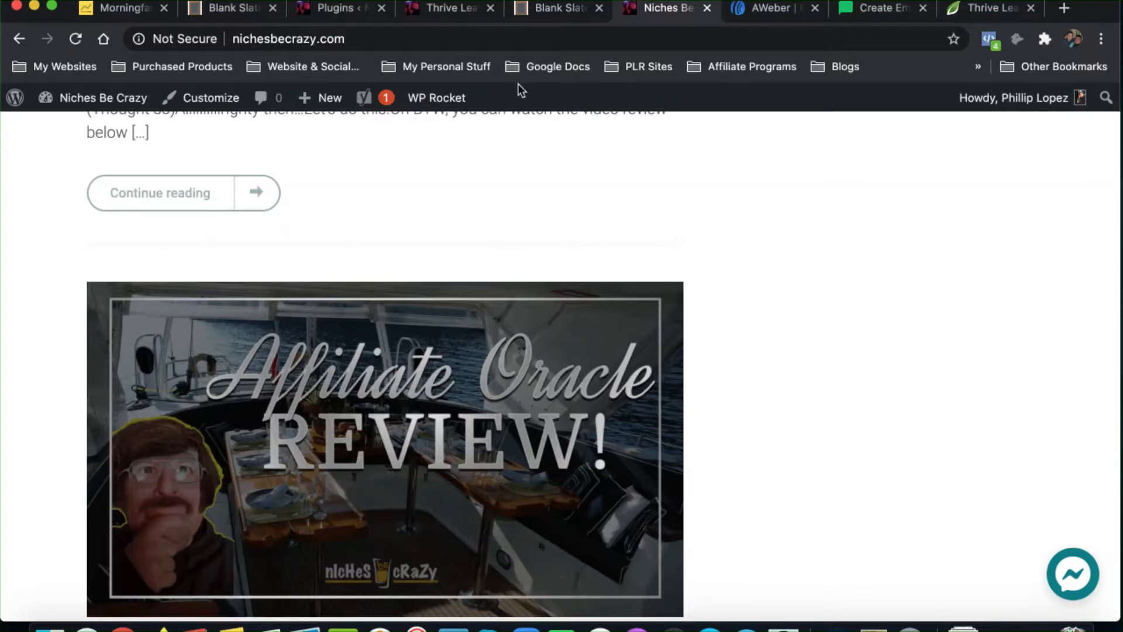
{"action": "left_click", "coordinate": [437, 8]}
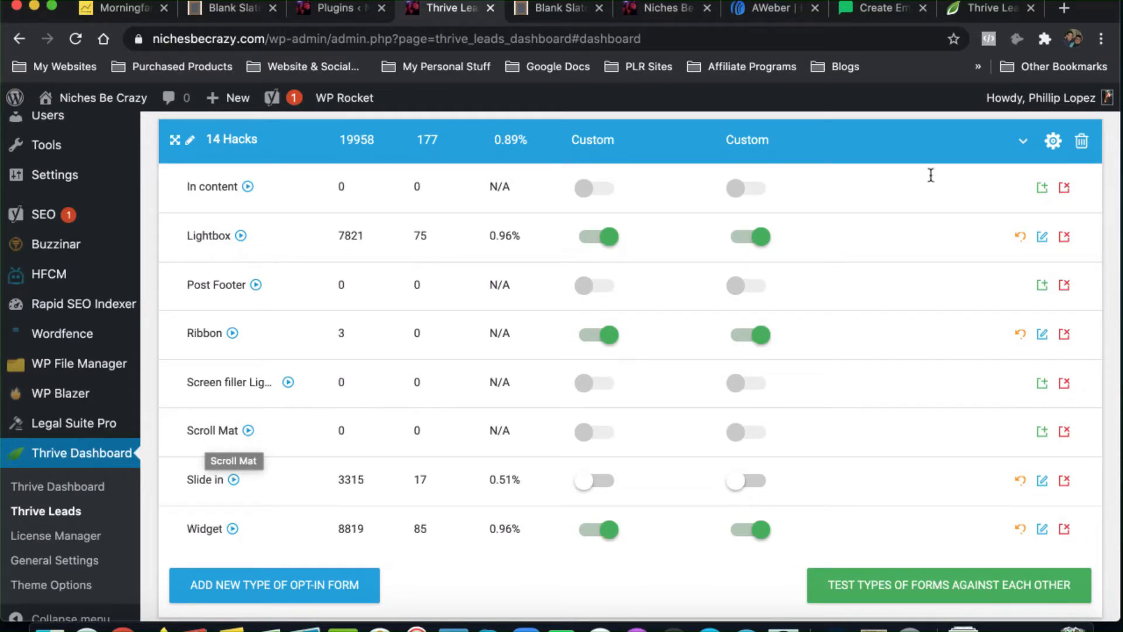
{"action": "left_click", "coordinate": [1053, 141]}
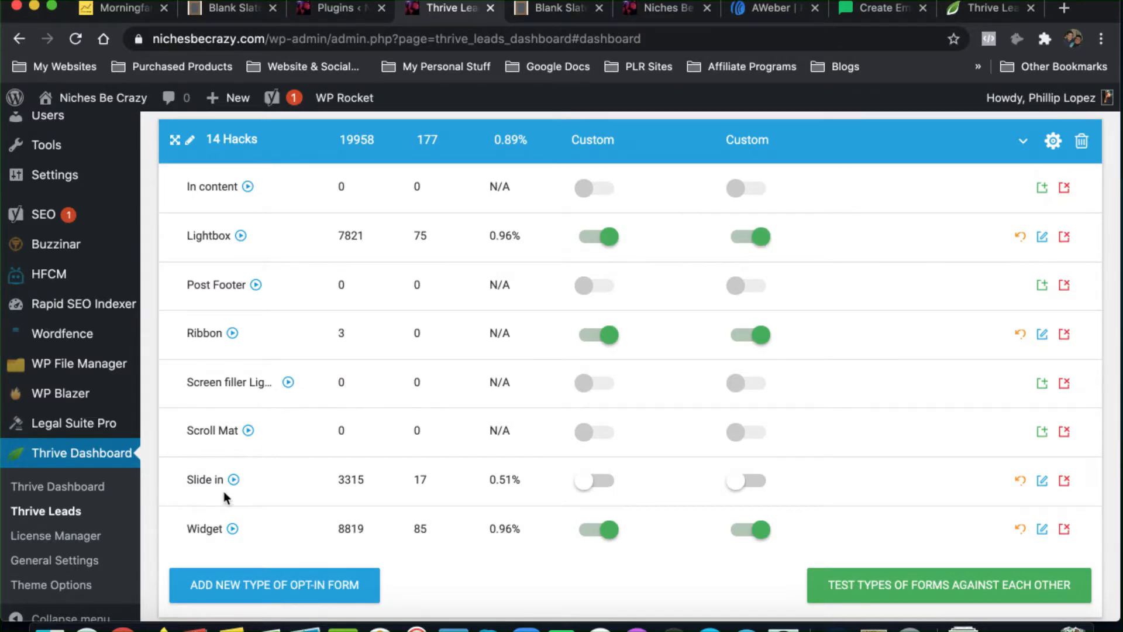
- Enable the 14 Hacks Slide in form and disable its Ribbon and Lightbox forms on both desktop and mobile
{"action": "left_click", "coordinate": [611, 482]}
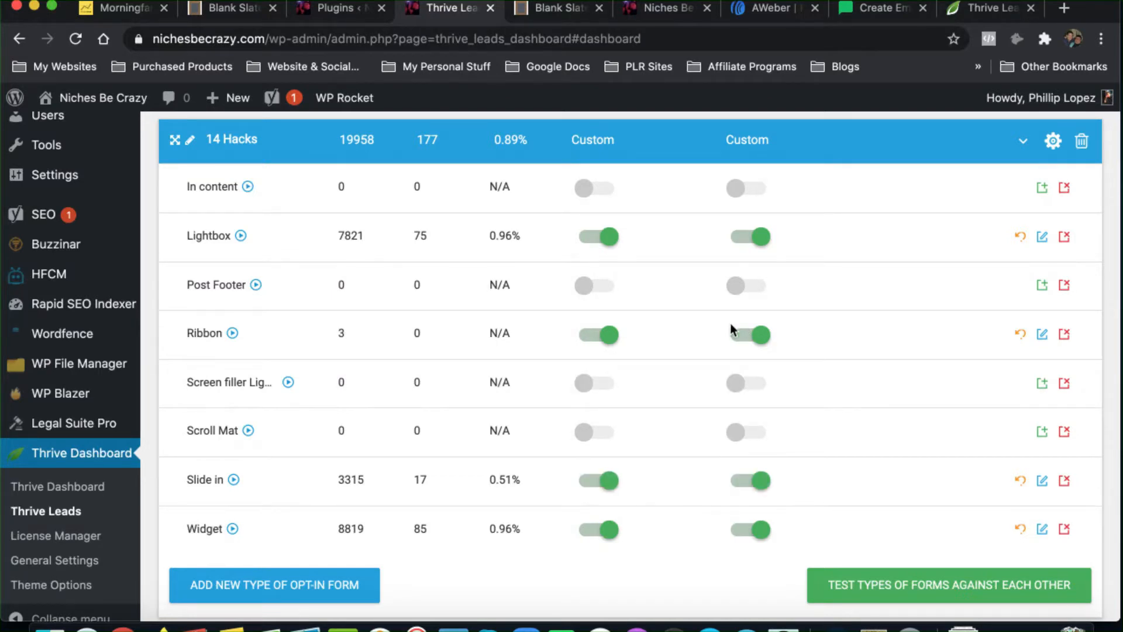
{"action": "left_click", "coordinate": [609, 334]}
{"action": "left_click", "coordinate": [763, 336]}
{"action": "left_click", "coordinate": [611, 236]}
{"action": "left_click", "coordinate": [761, 237]}
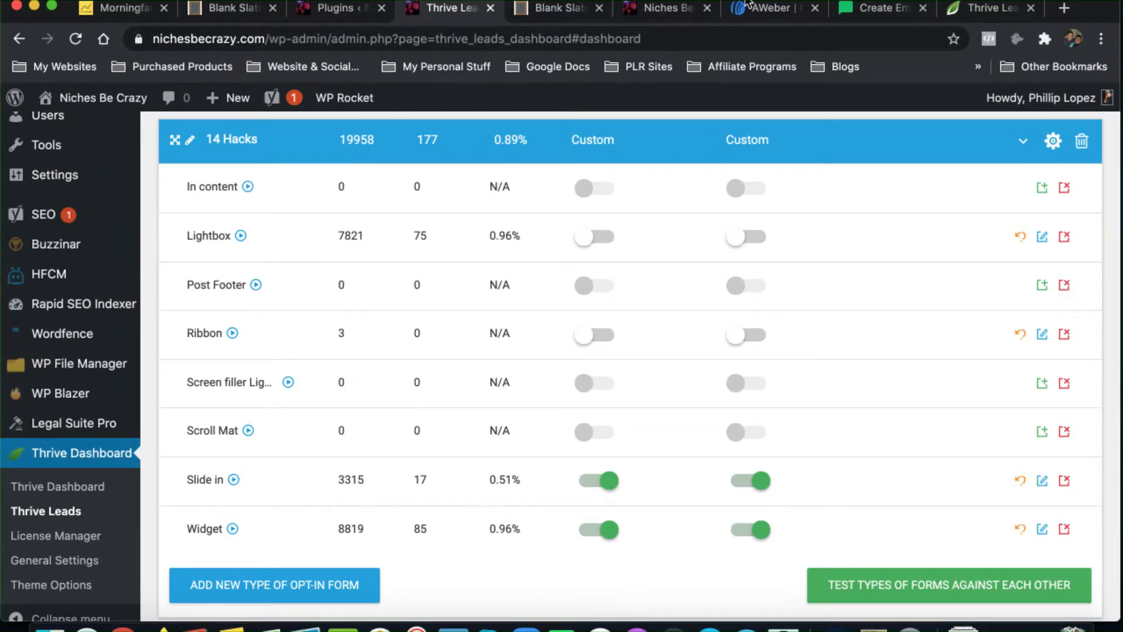
- Reload the Niches Be Crazy home page, browse down the posts to test the slide-in form, and dismiss it
{"action": "left_click", "coordinate": [652, 8]}
{"action": "left_click", "coordinate": [71, 41]}
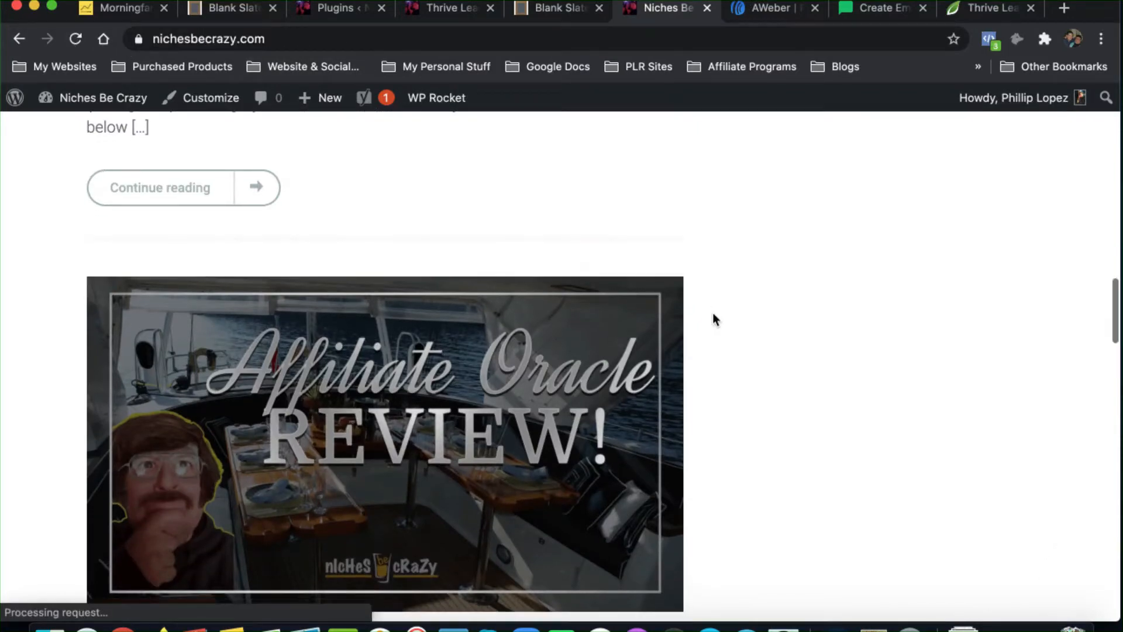
{"action": "scroll", "coordinate": [712, 318], "scroll_direction": "down", "scroll_amount": 15}
{"action": "scroll", "coordinate": [713, 318], "scroll_direction": "down", "scroll_amount": 10}
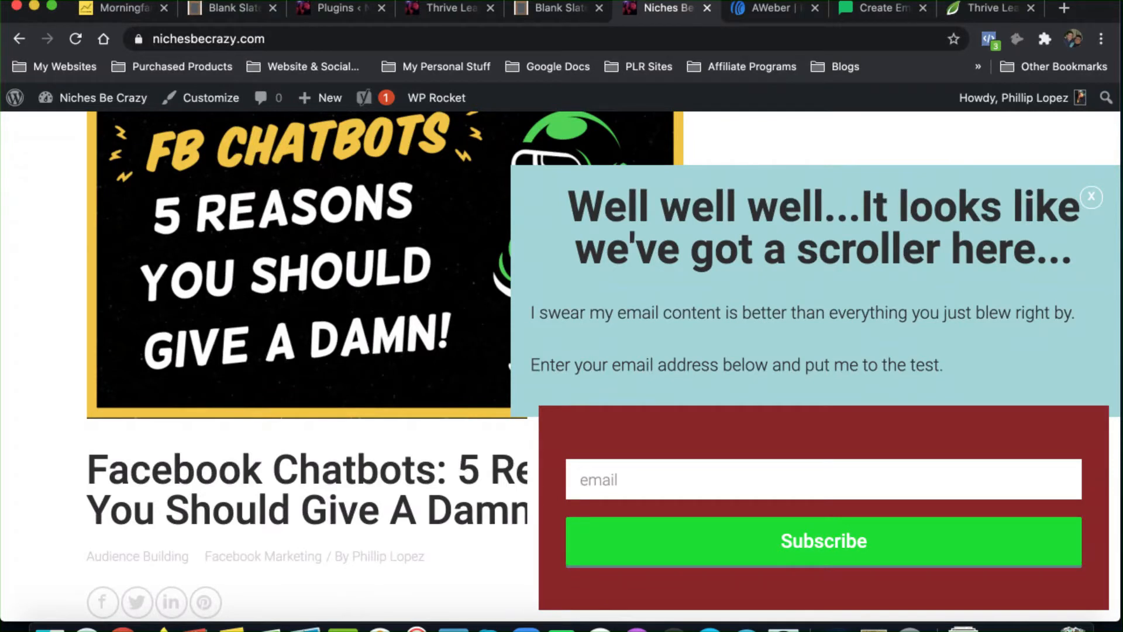
{"action": "left_click", "coordinate": [593, 481]}
{"action": "left_click", "coordinate": [1091, 197]}
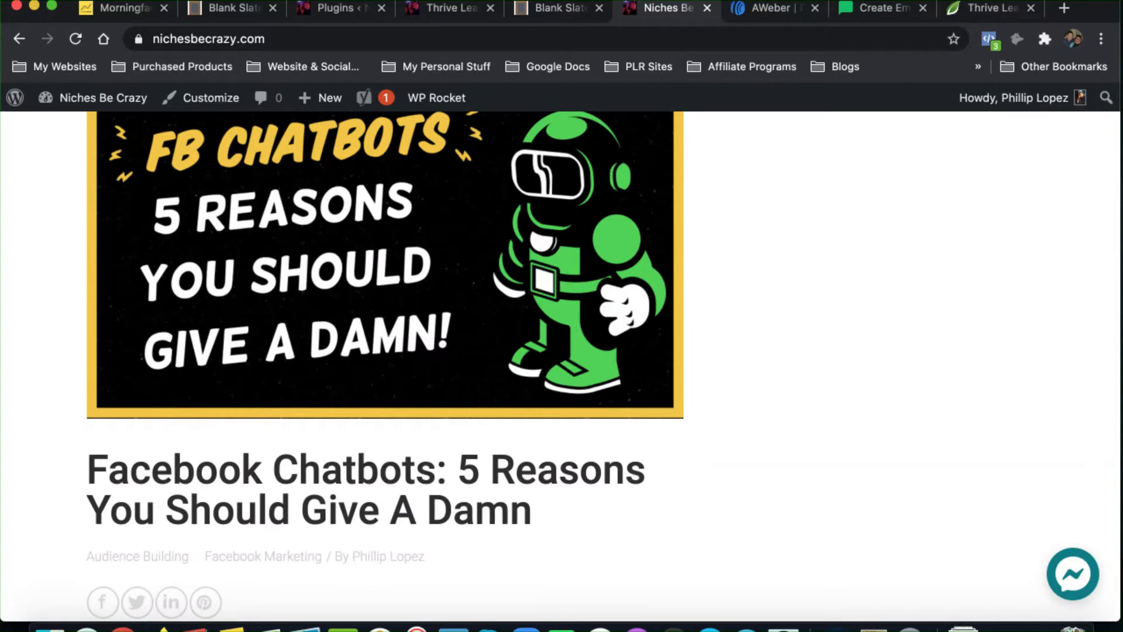
- Check the Widget form type in the 14 Hacks group and view the matching sidebar opt-in on the blog's home page
{"action": "left_click", "coordinate": [443, 9]}
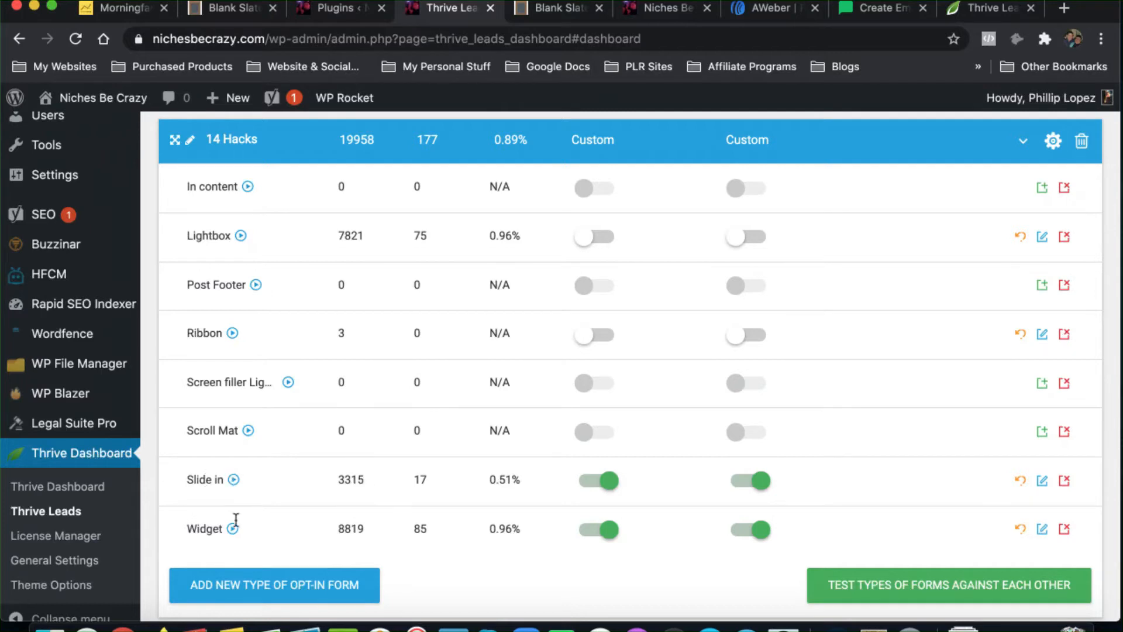
{"action": "left_click", "coordinate": [682, 15]}
{"action": "left_click", "coordinate": [960, 250]}
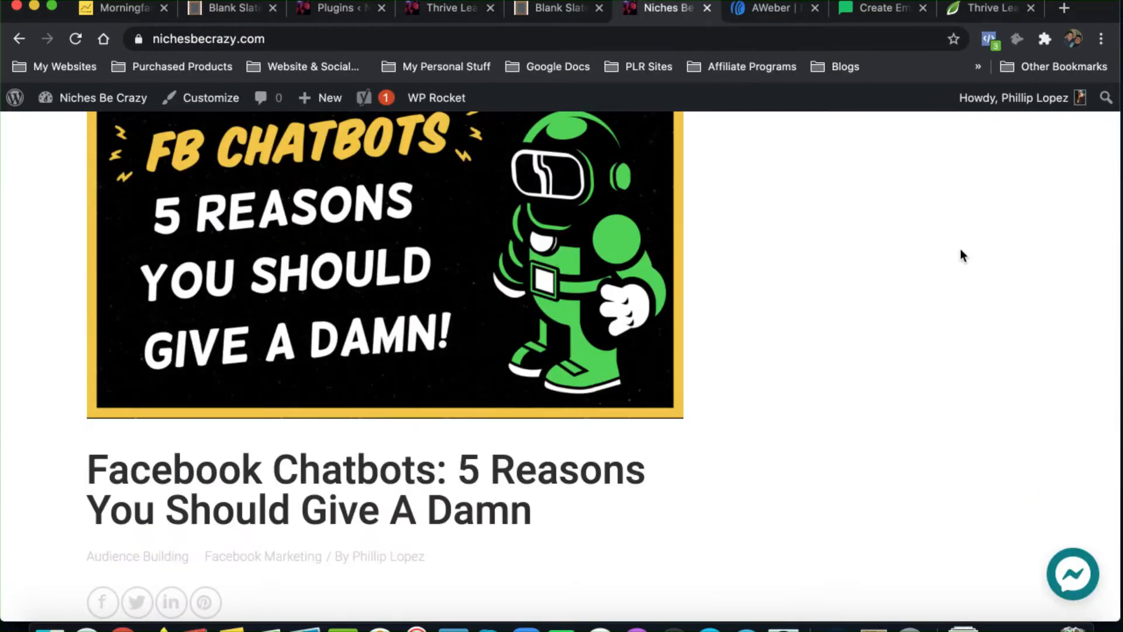
{"action": "scroll", "coordinate": [877, 252], "scroll_direction": "up", "scroll_amount": 2}
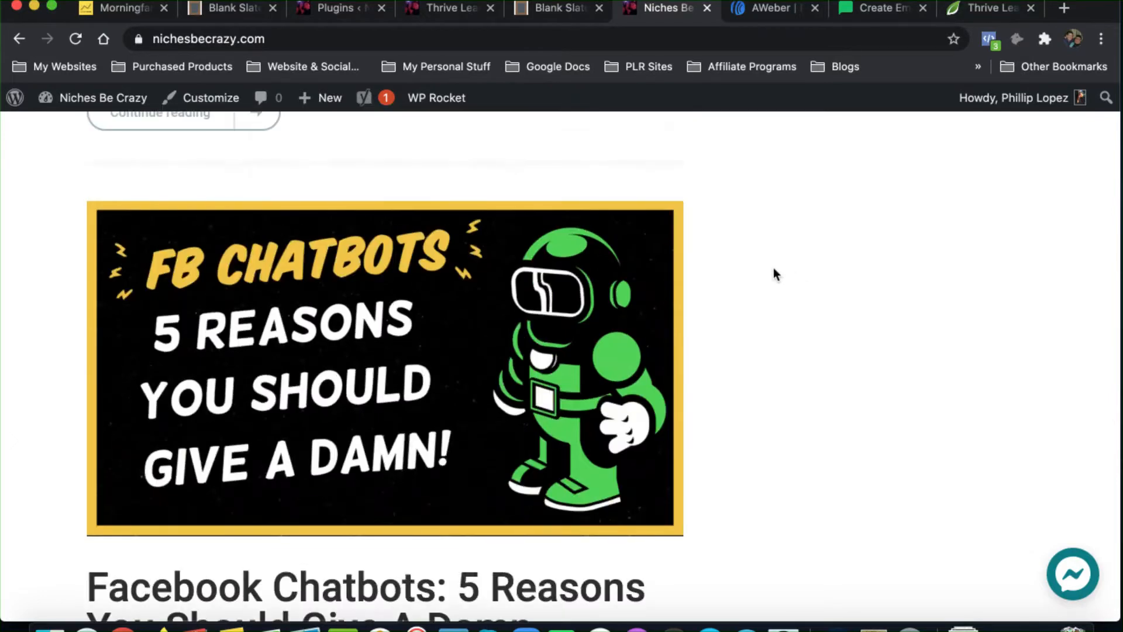
{"action": "scroll", "coordinate": [773, 269], "scroll_direction": "up", "scroll_amount": 15}
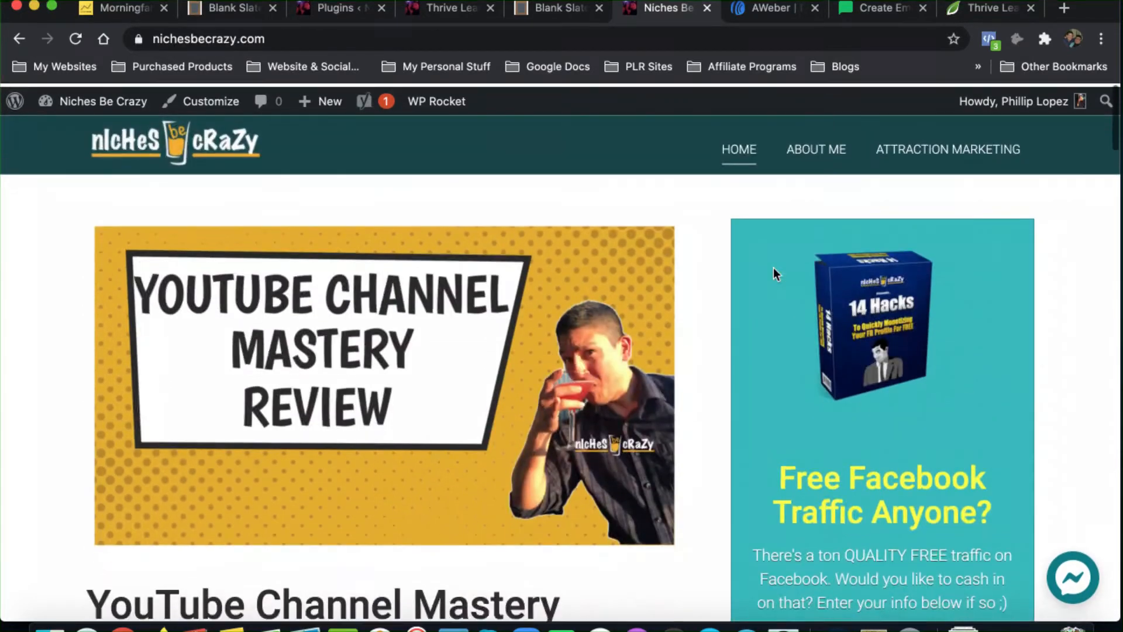
- Open the 14 Hacks lead group's display settings and review the basic display logic options
{"action": "left_click", "coordinate": [441, 15]}
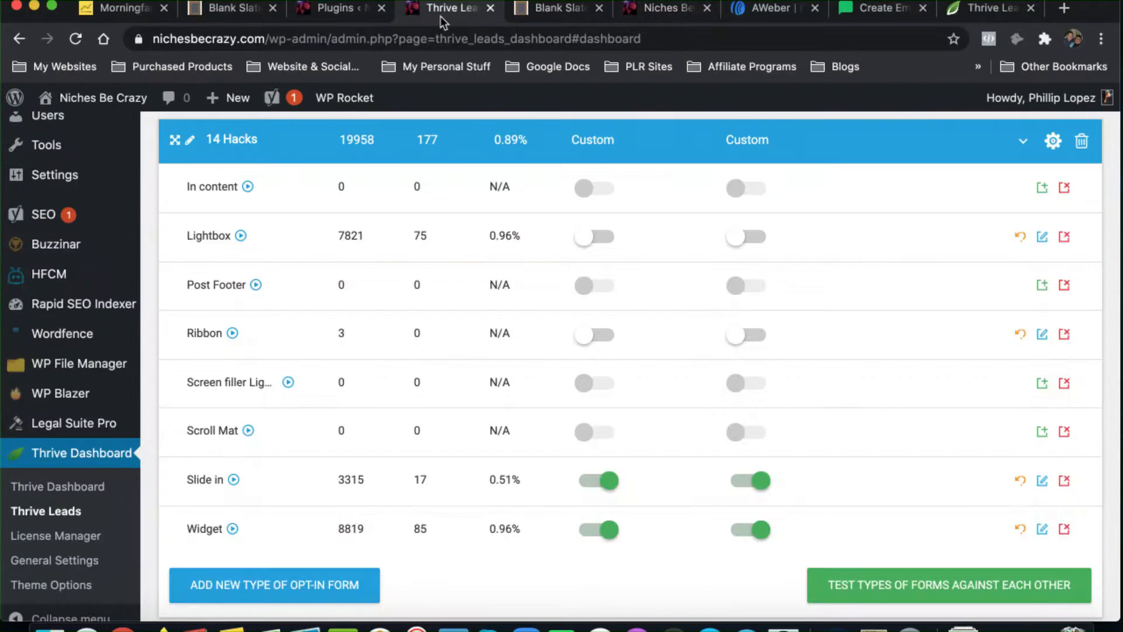
{"action": "scroll", "coordinate": [682, 353], "scroll_direction": "up", "scroll_amount": 6}
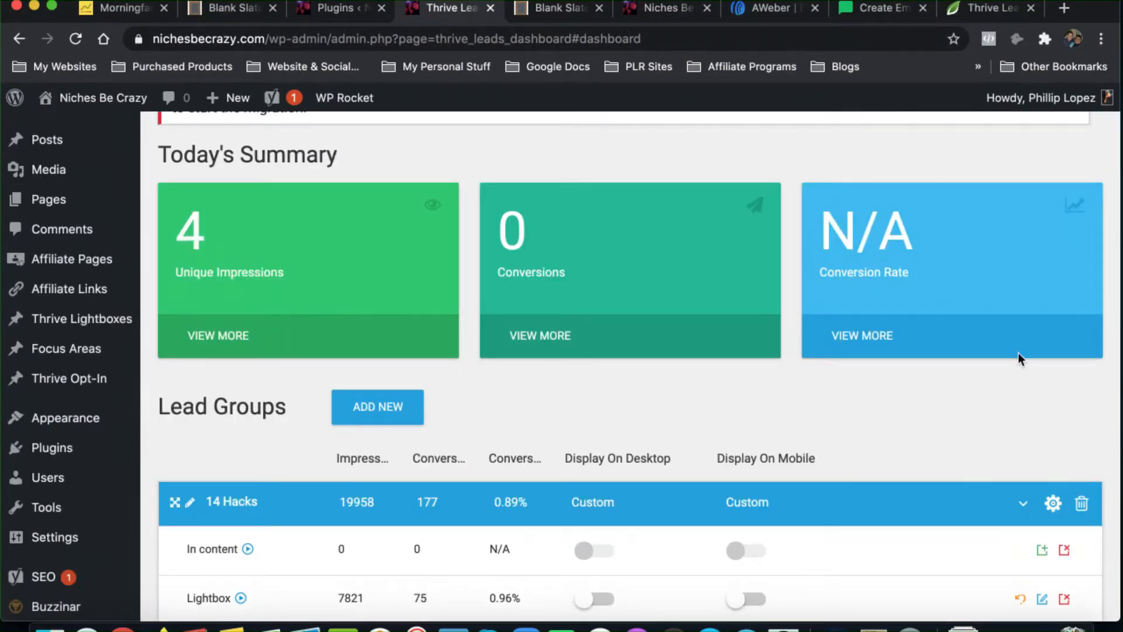
{"action": "scroll", "coordinate": [1026, 352], "scroll_direction": "down", "scroll_amount": 4}
{"action": "left_click", "coordinate": [1053, 273]}
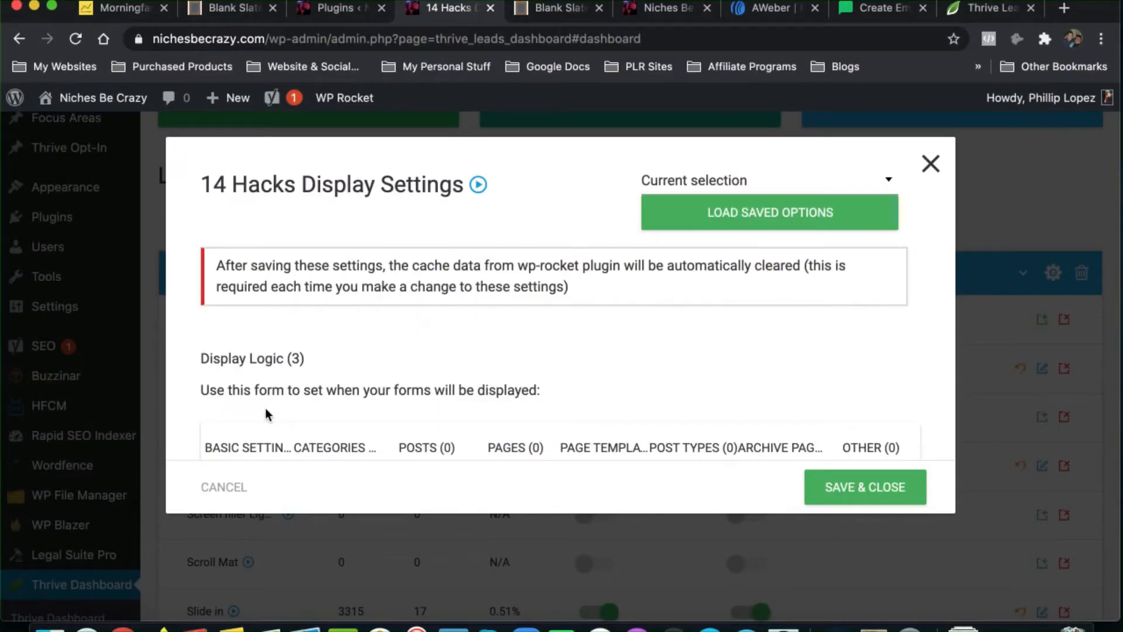
{"action": "scroll", "coordinate": [269, 415], "scroll_direction": "down", "scroll_amount": 2}
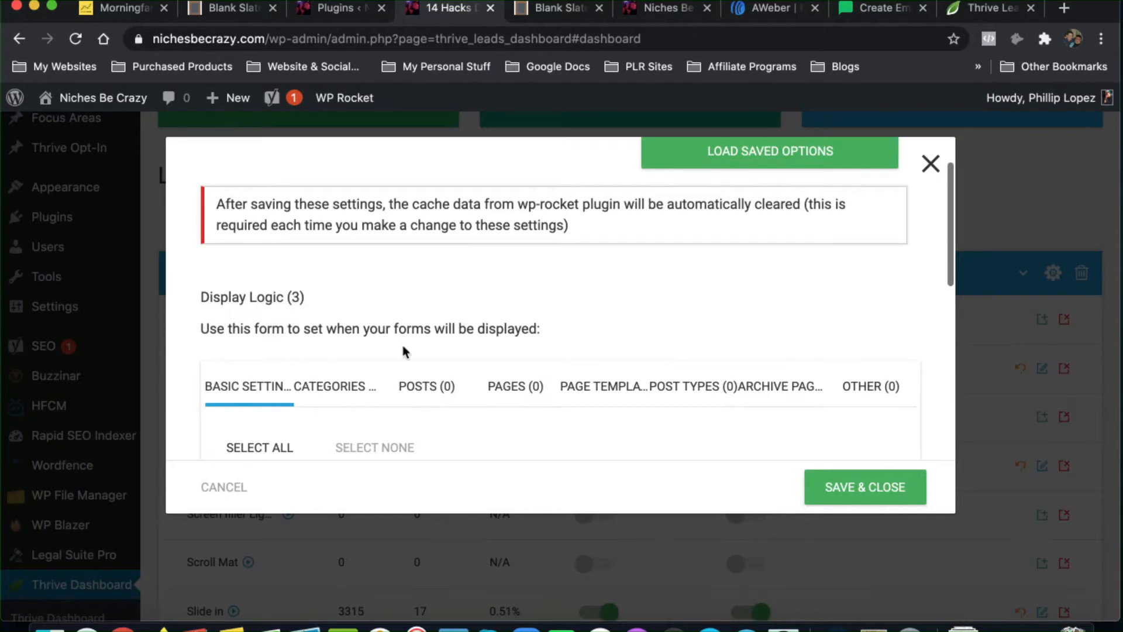
{"action": "scroll", "coordinate": [280, 410], "scroll_direction": "down", "scroll_amount": 5}
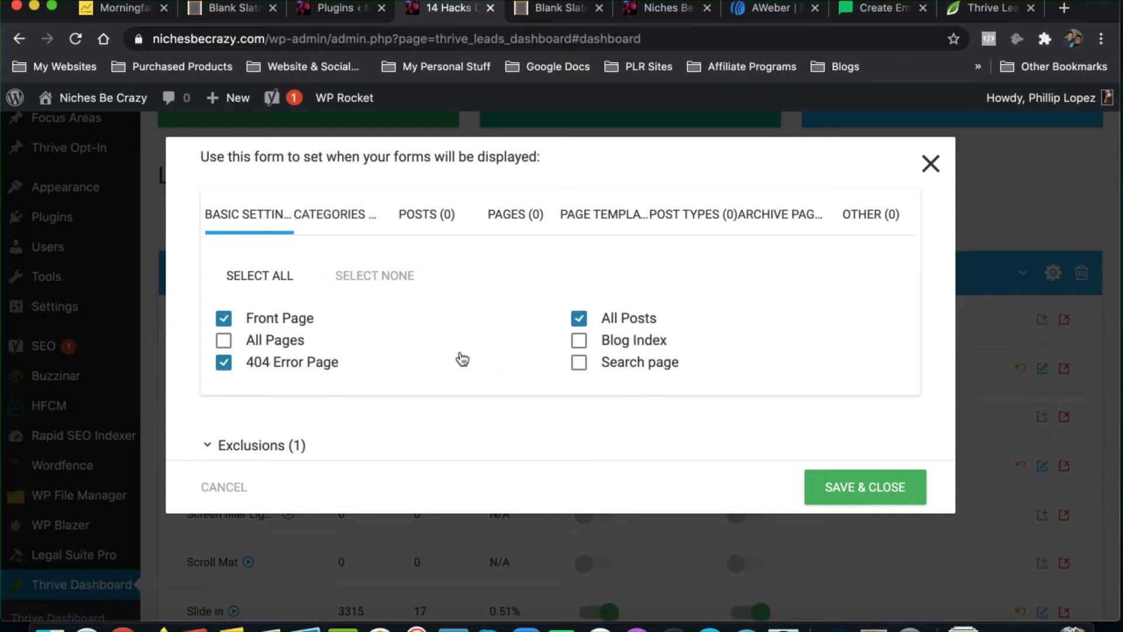
{"action": "scroll", "coordinate": [461, 358], "scroll_direction": "down", "scroll_amount": 1}
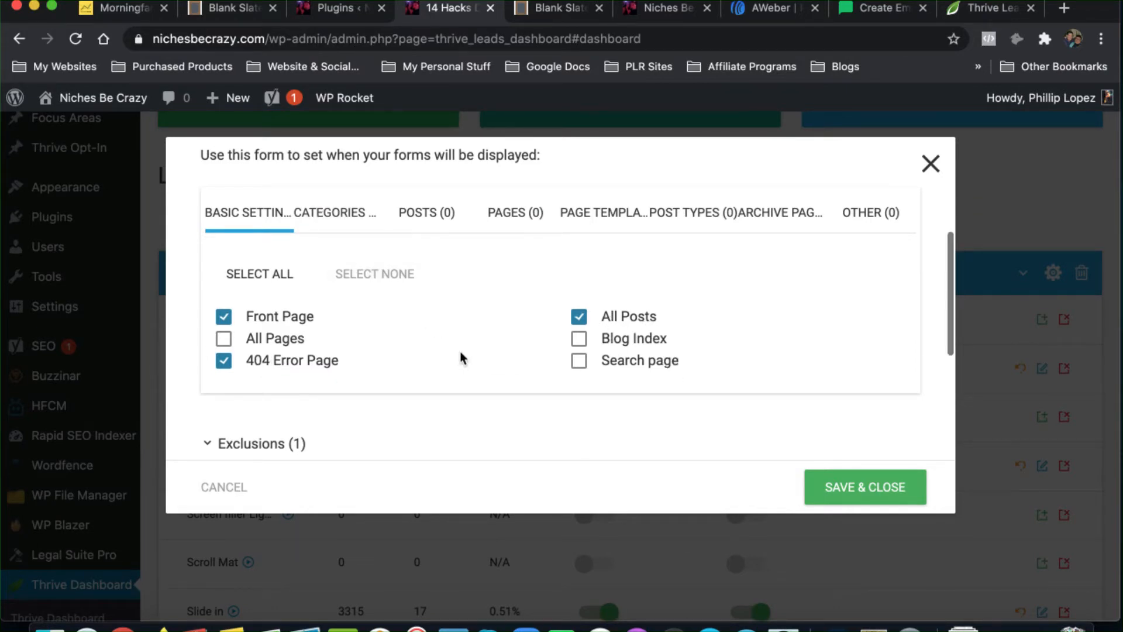
- Review the category options in the 14 Hacks display logic for targeting forms by post category
{"action": "left_click", "coordinate": [324, 212]}
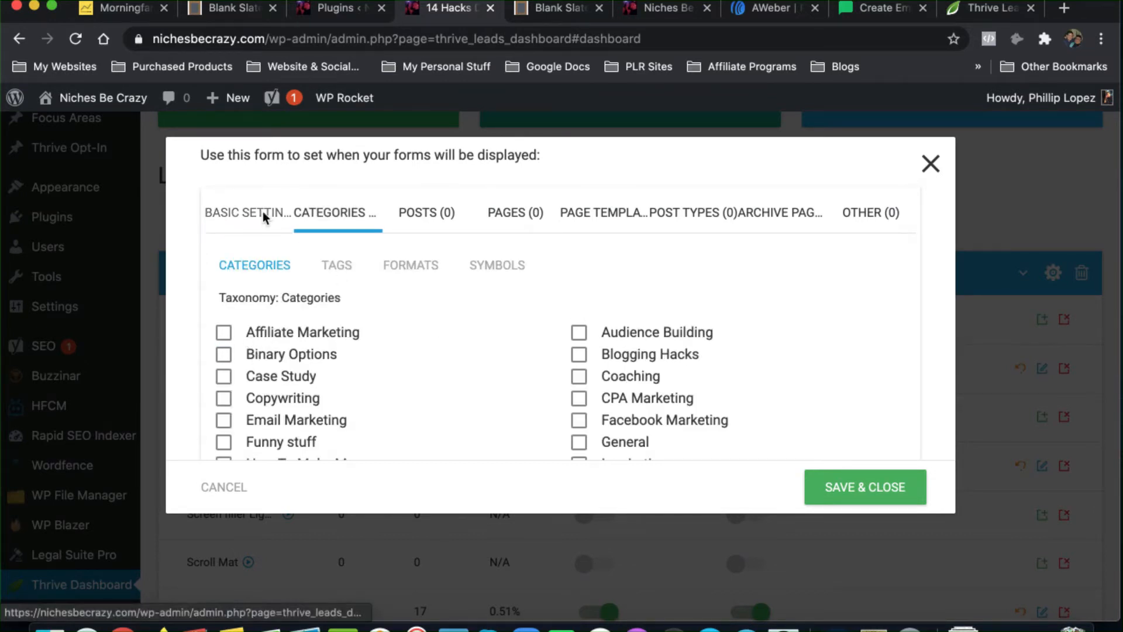
{"action": "scroll", "coordinate": [652, 403], "scroll_direction": "down", "scroll_amount": 1}
{"action": "scroll", "coordinate": [614, 412], "scroll_direction": "up", "scroll_amount": 5}
{"action": "scroll", "coordinate": [526, 344], "scroll_direction": "down", "scroll_amount": 5}
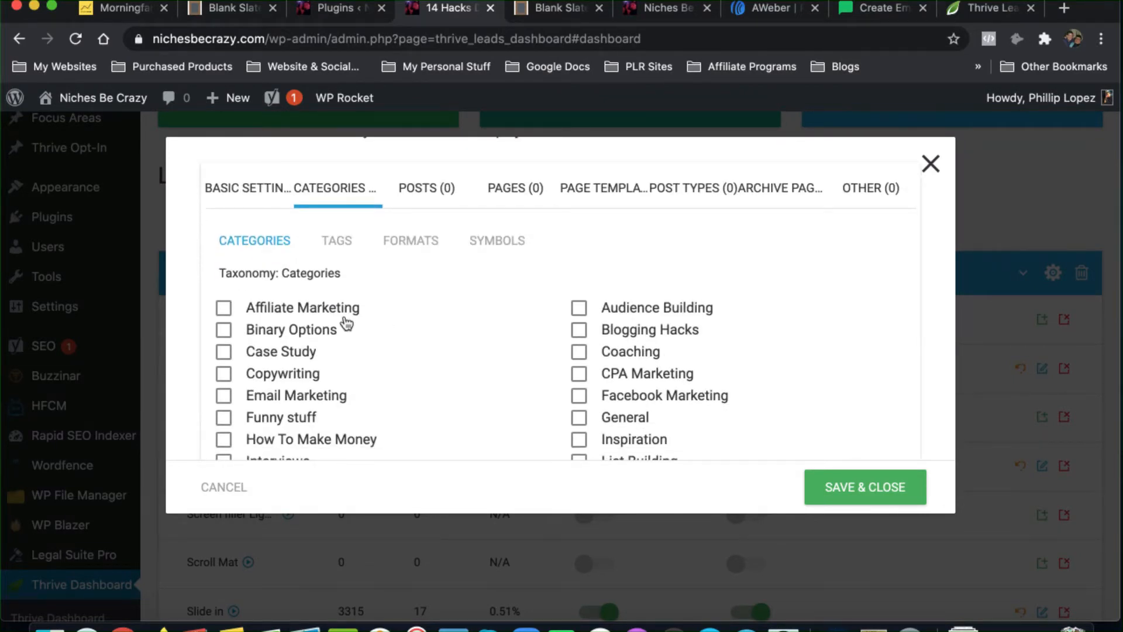
{"action": "scroll", "coordinate": [346, 324], "scroll_direction": "up", "scroll_amount": 2}
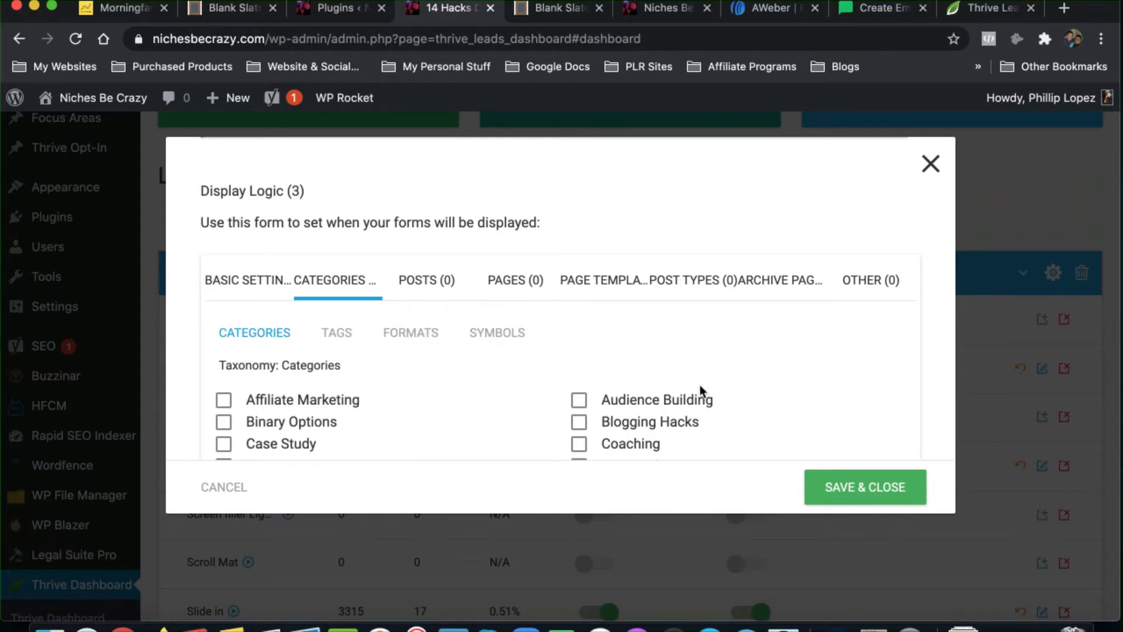
- Review the post search, exclusions and template options in the 14 Hacks display settings, and close them without saving
{"action": "left_click", "coordinate": [410, 281]}
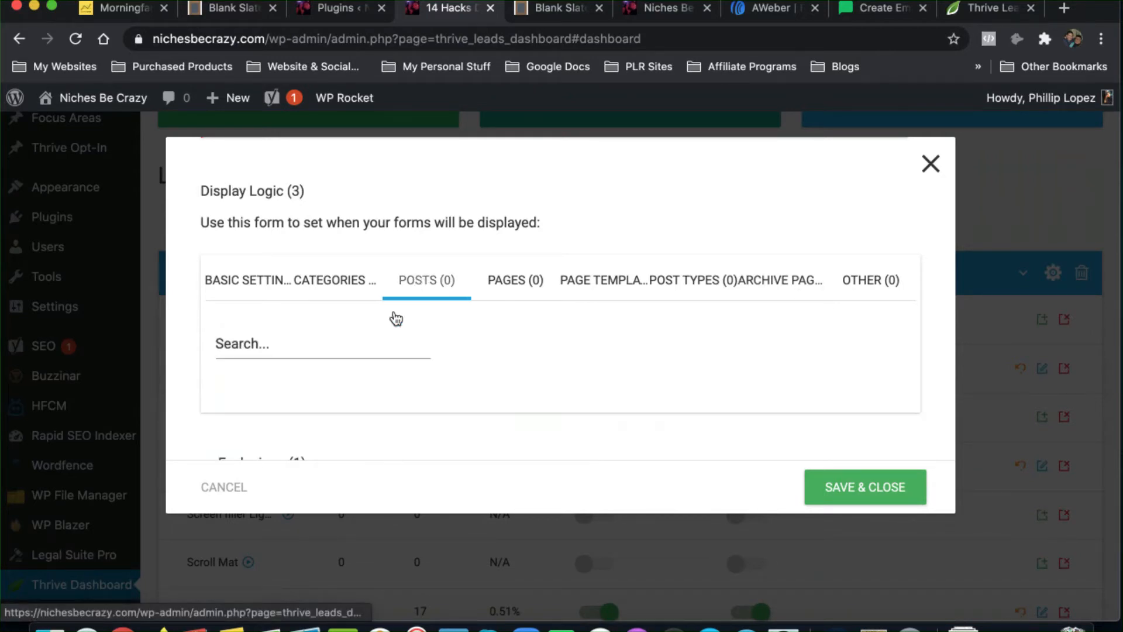
{"action": "left_click", "coordinate": [260, 343]}
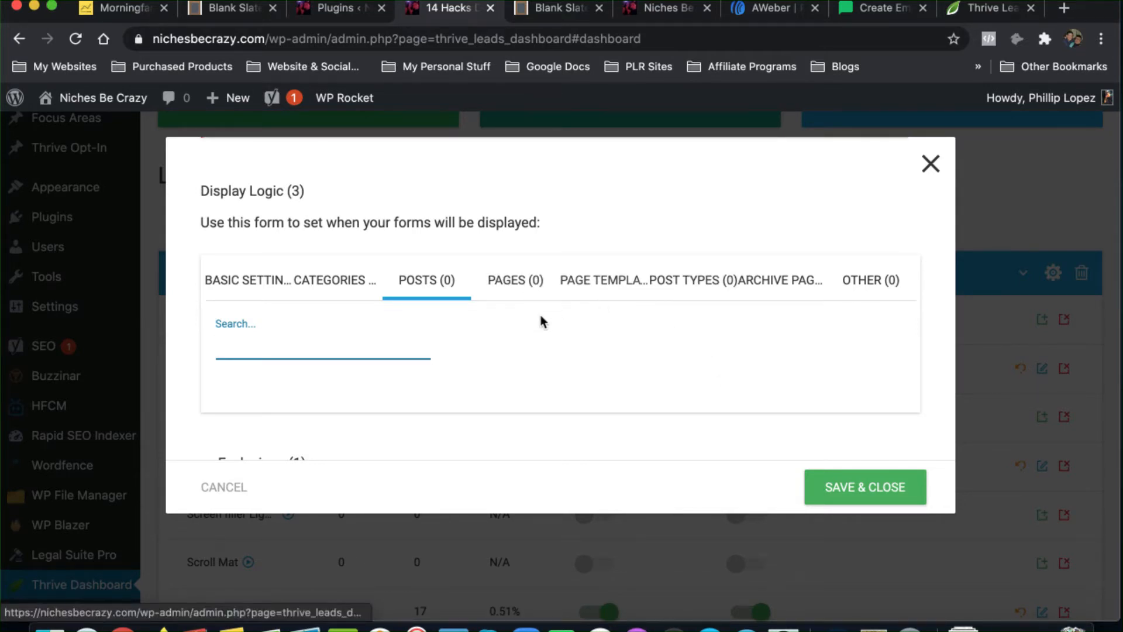
{"action": "scroll", "coordinate": [544, 314], "scroll_direction": "up", "scroll_amount": 3}
{"action": "scroll", "coordinate": [752, 370], "scroll_direction": "down", "scroll_amount": 5}
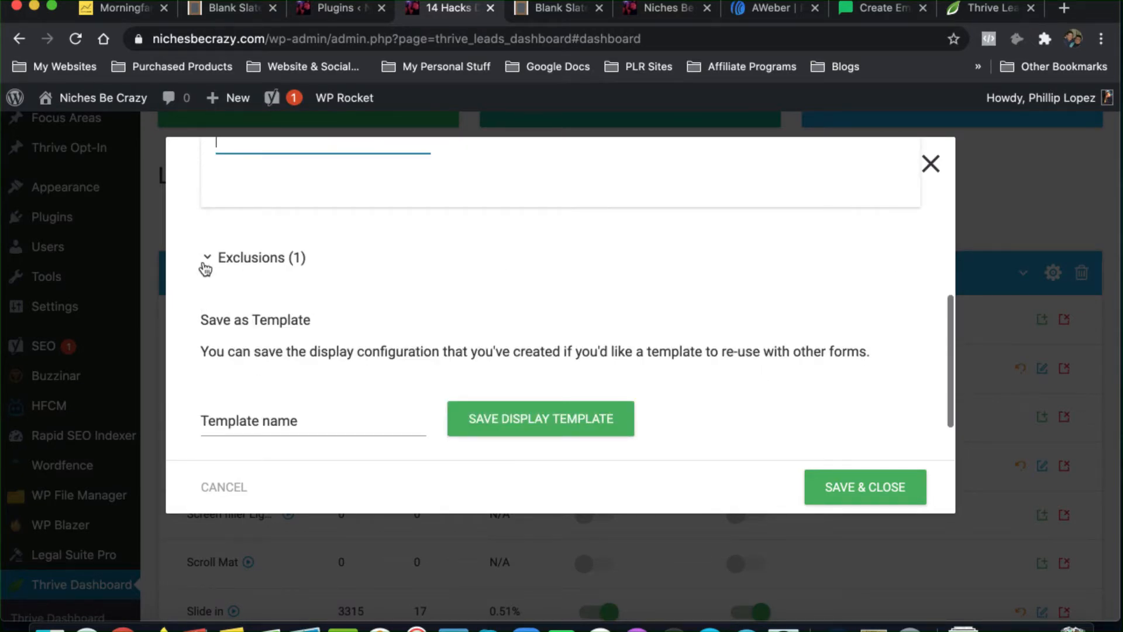
{"action": "scroll", "coordinate": [528, 351], "scroll_direction": "up", "scroll_amount": 3}
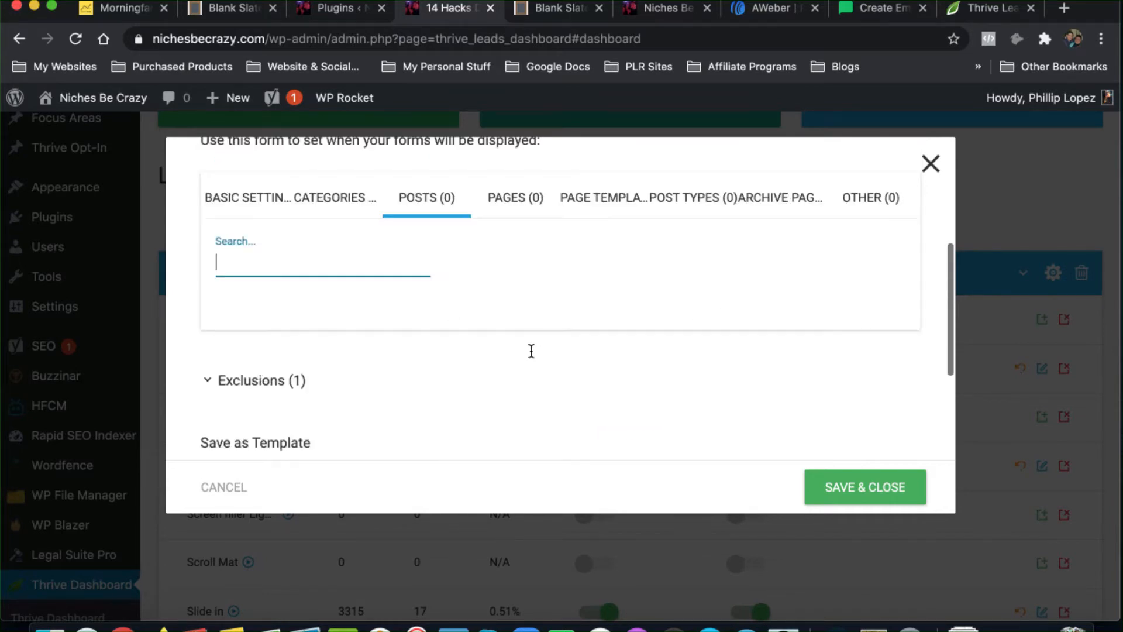
{"action": "scroll", "coordinate": [312, 332], "scroll_direction": "up", "scroll_amount": 5}
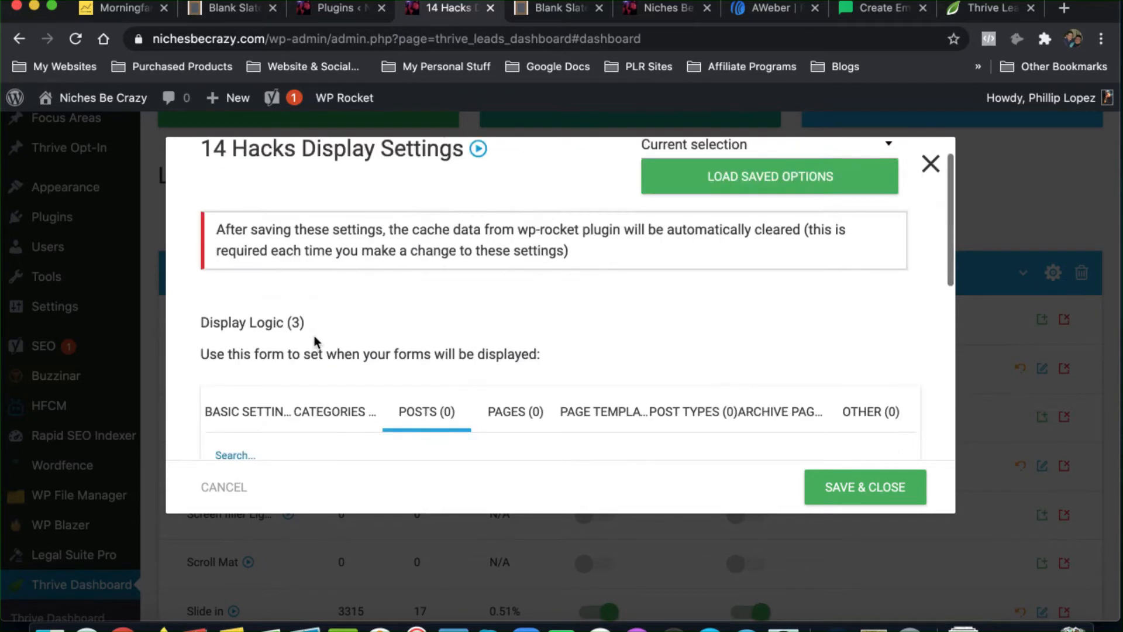
{"action": "left_click", "coordinate": [929, 163]}
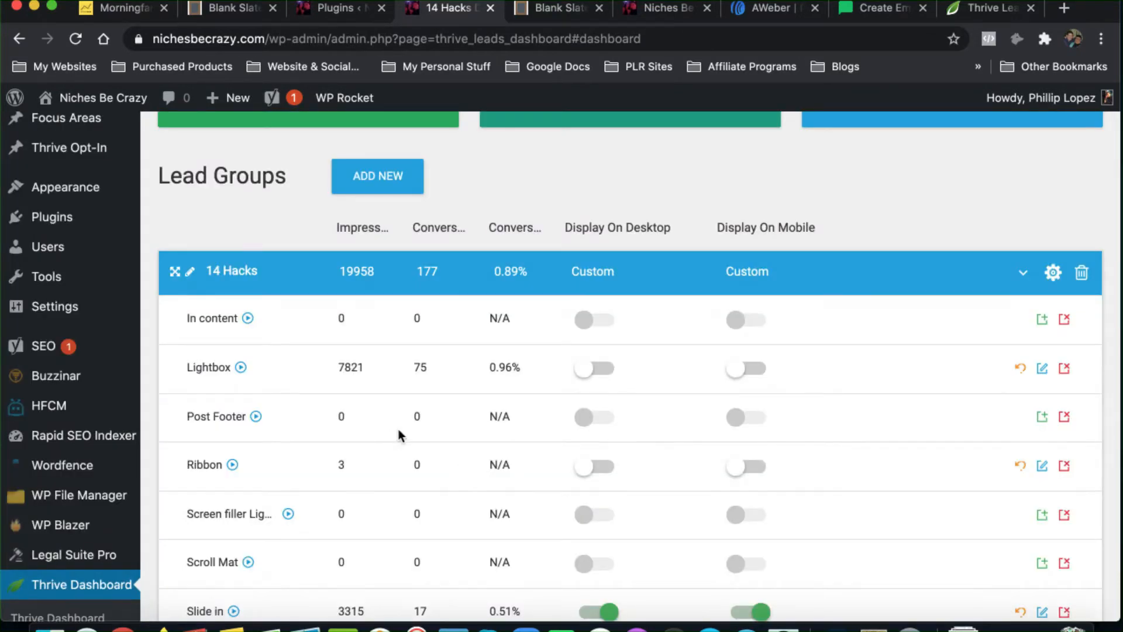
{"action": "scroll", "coordinate": [398, 429], "scroll_direction": "down", "scroll_amount": 3}
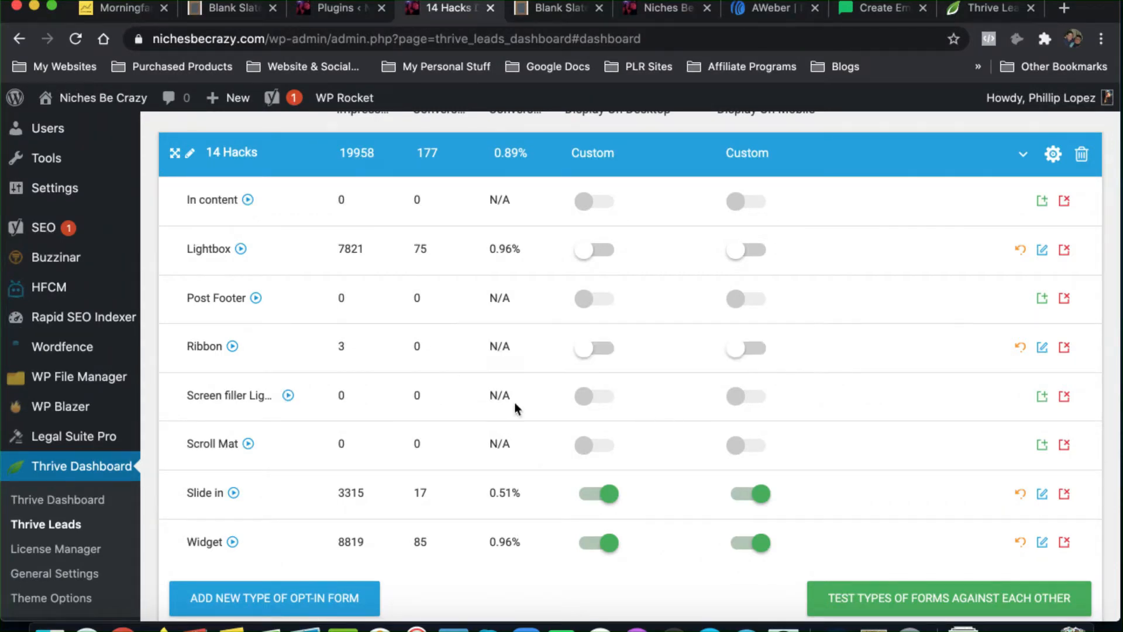
- Create a new form named "Screen Filler - 14 Hacks" for the Screen filler Lightbox type in the 14 Hacks group
{"action": "left_click", "coordinate": [1043, 395]}
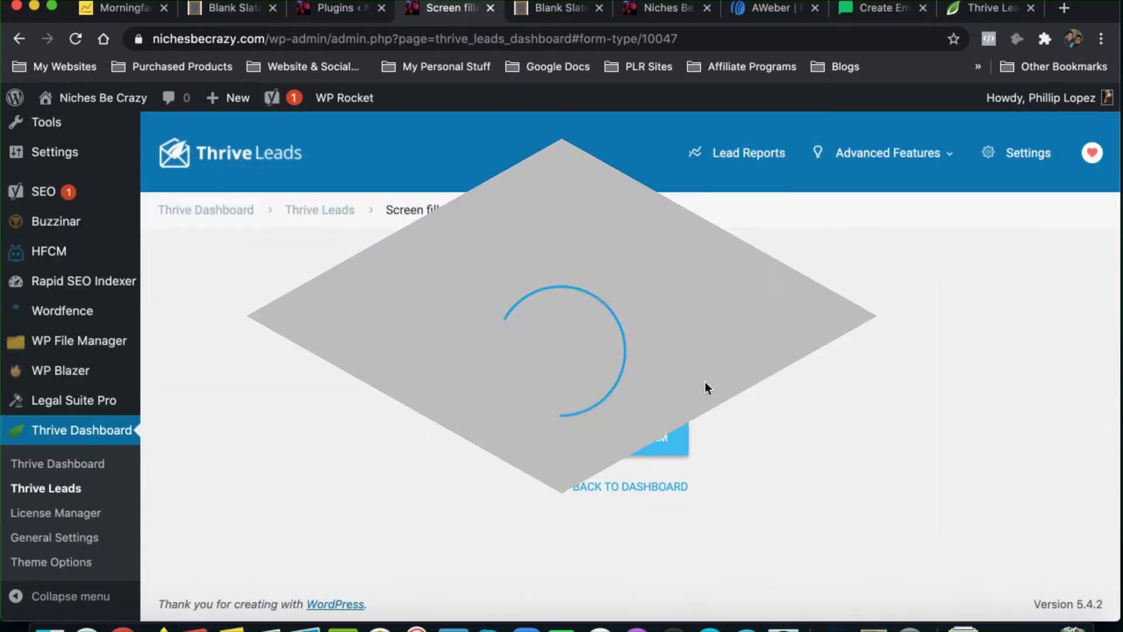
{"action": "left_click", "coordinate": [606, 436]}
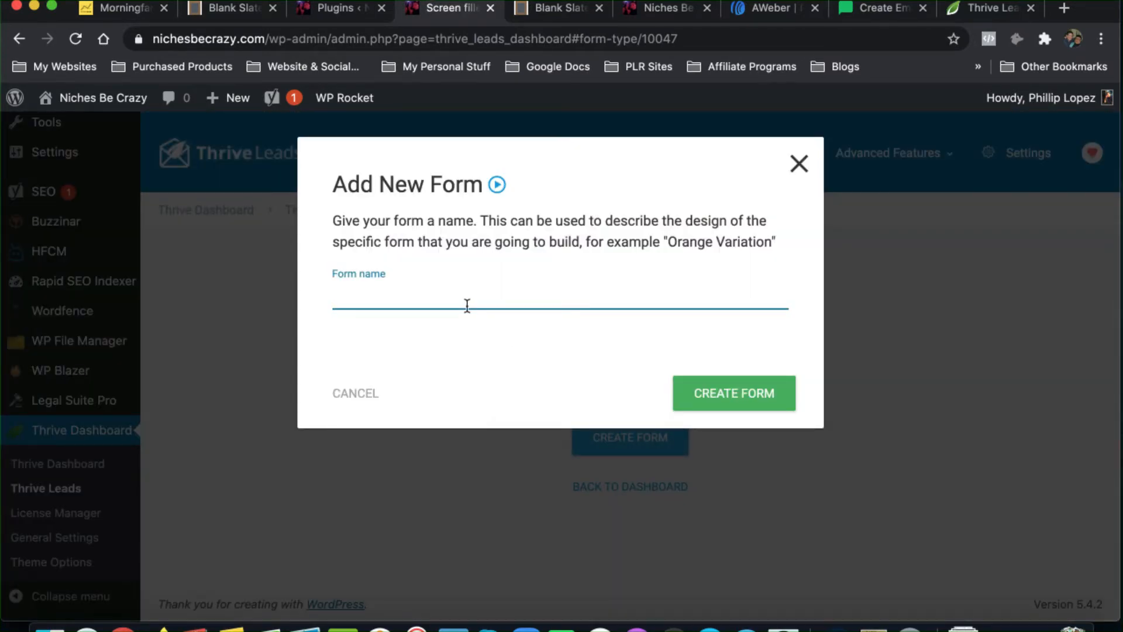
{"action": "type", "text": "Screen Filler _"}
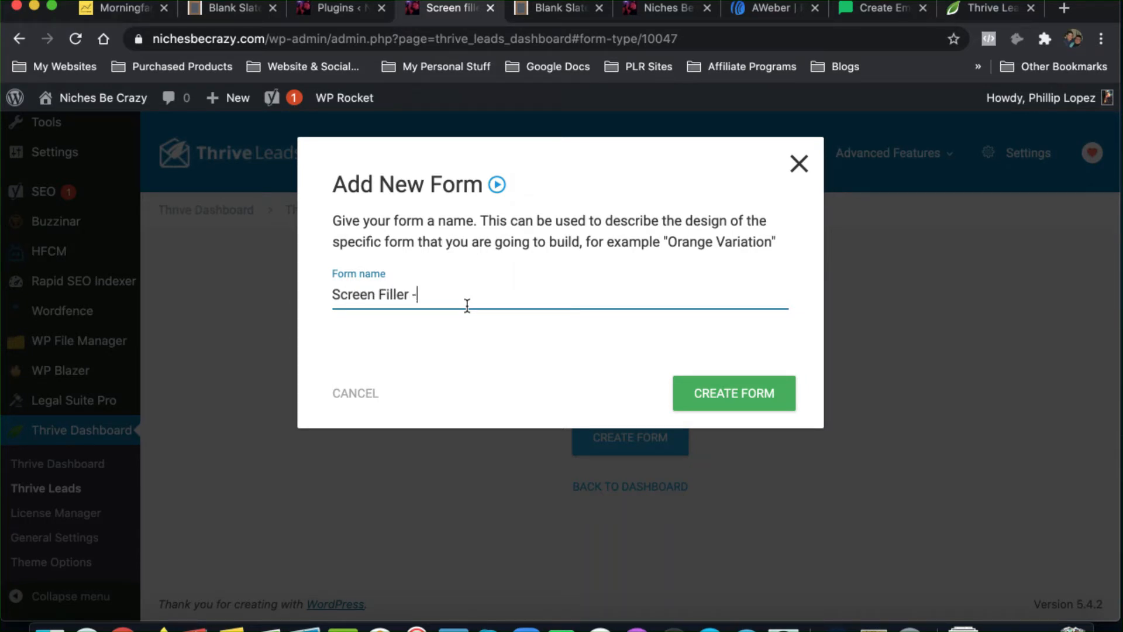
{"action": "type", "text": " 14 Hacks"}
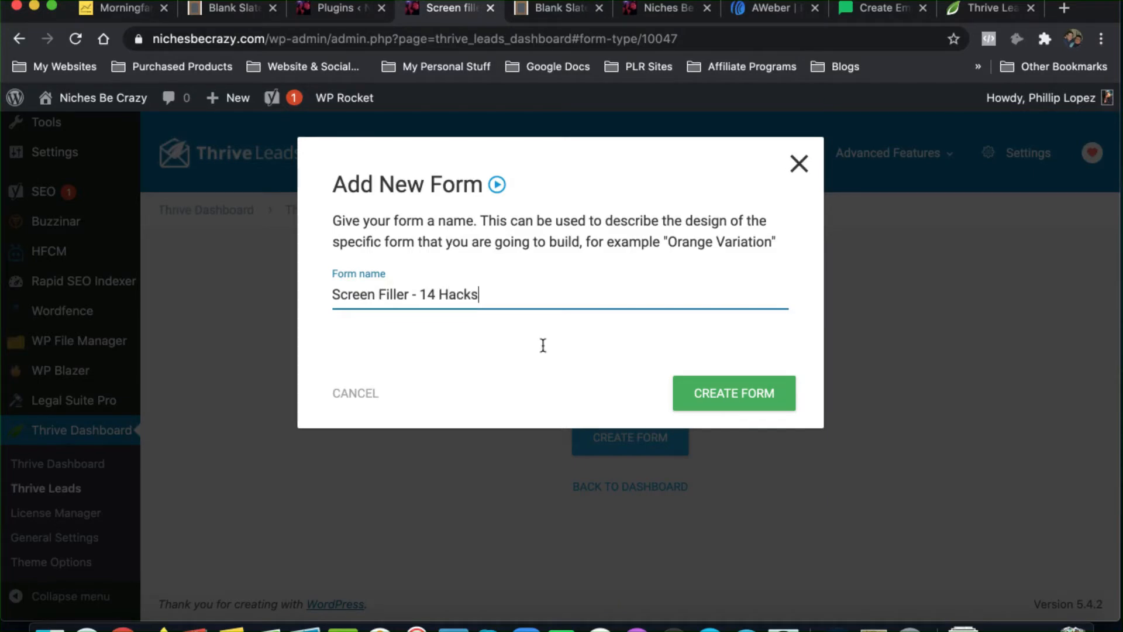
{"action": "left_click", "coordinate": [764, 390]}
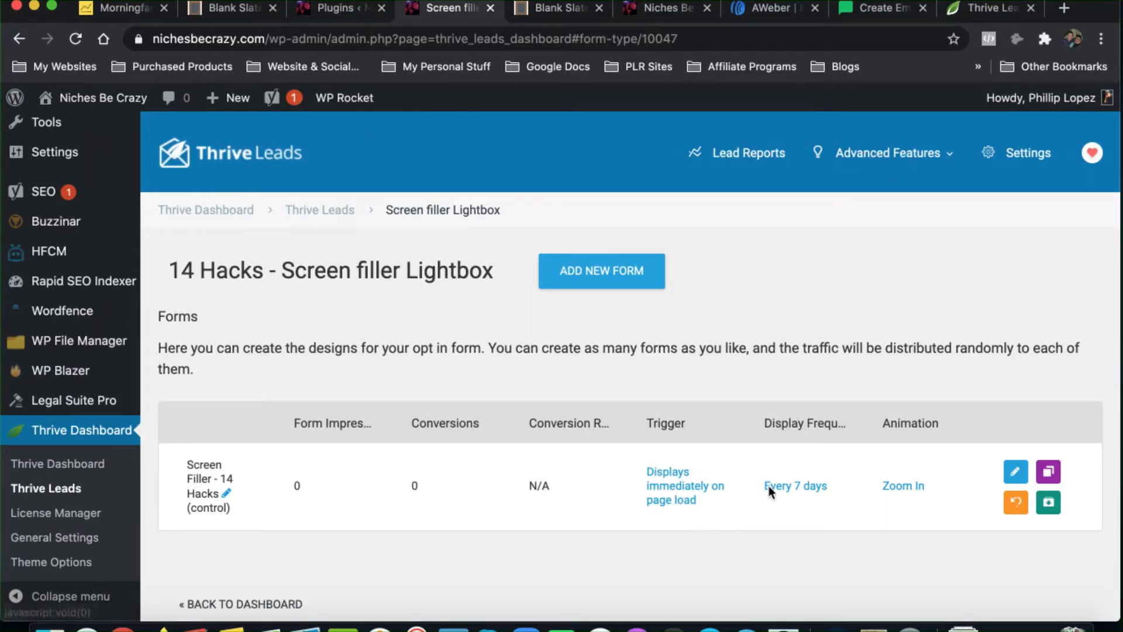
- Try the "Show after a certain period of time" trigger and its SmartExit+ option on the Screen Filler form, and close without saving
{"action": "left_click", "coordinate": [679, 472]}
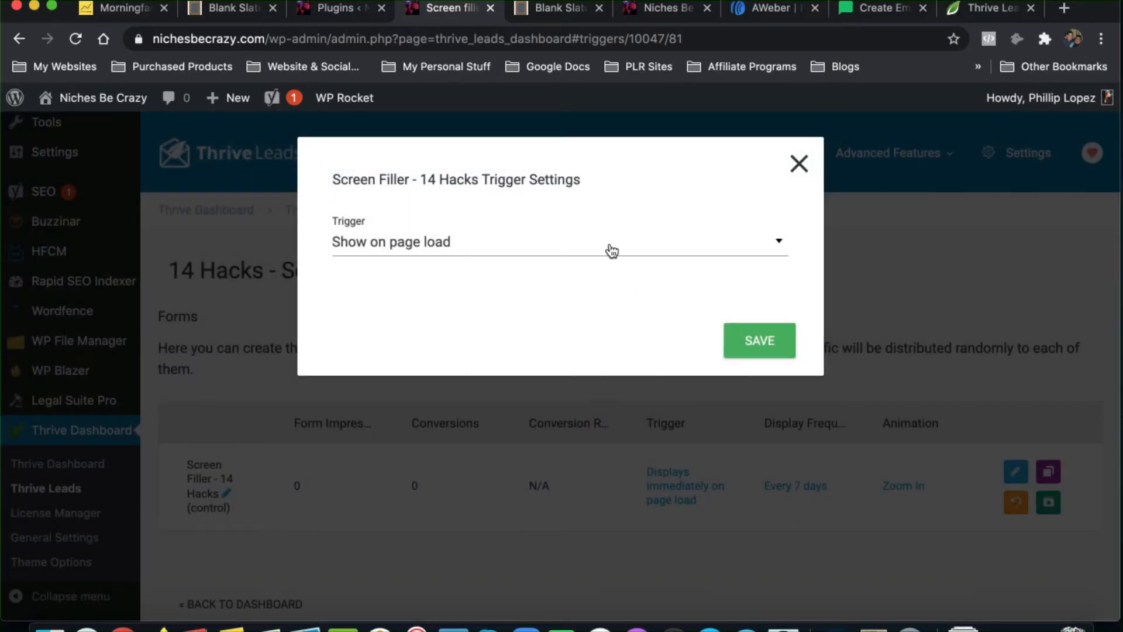
{"action": "left_click", "coordinate": [412, 243]}
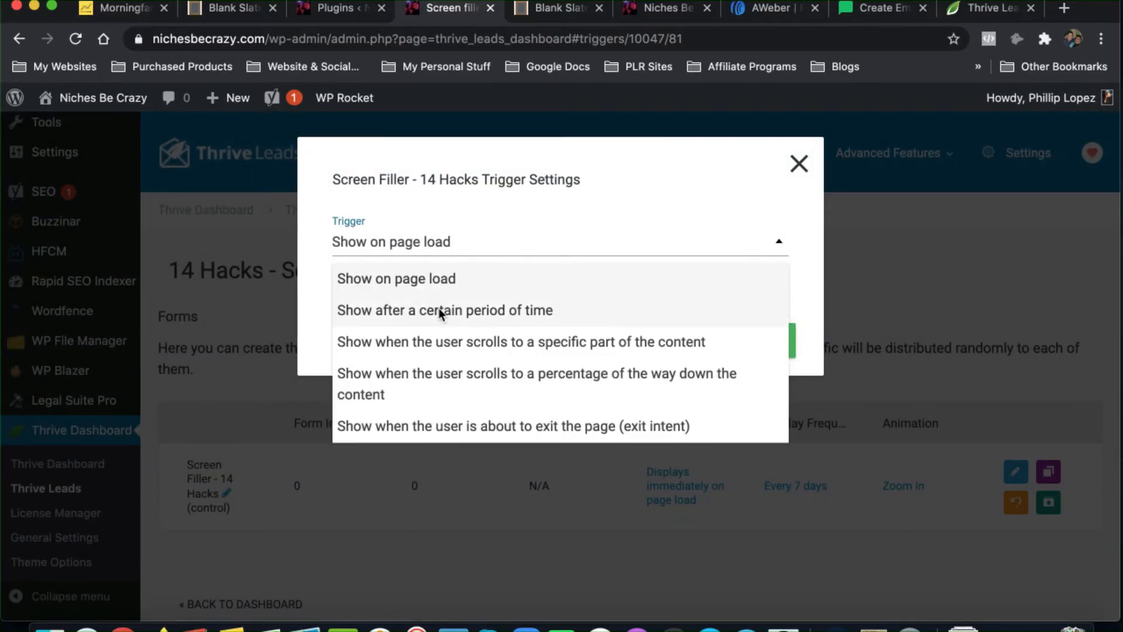
{"action": "left_click", "coordinate": [487, 314]}
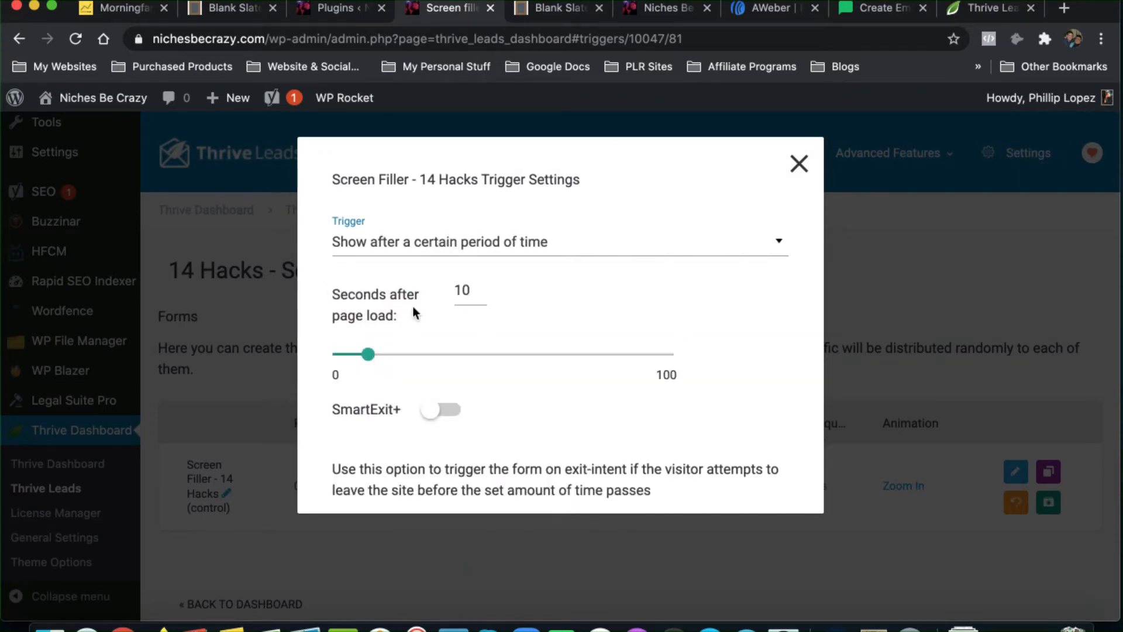
{"action": "left_click", "coordinate": [445, 413]}
{"action": "left_click", "coordinate": [448, 413]}
{"action": "mouse_move", "coordinate": [367, 354]}
{"action": "left_mouse_down"}
{"action": "mouse_move", "coordinate": [404, 354]}
{"action": "mouse_move", "coordinate": [370, 355]}
{"action": "left_mouse_up"}
{"action": "scroll", "coordinate": [534, 376], "scroll_direction": "down", "scroll_amount": 3}
{"action": "scroll", "coordinate": [601, 377], "scroll_direction": "up", "scroll_amount": 3}
{"action": "left_click", "coordinate": [797, 163]}
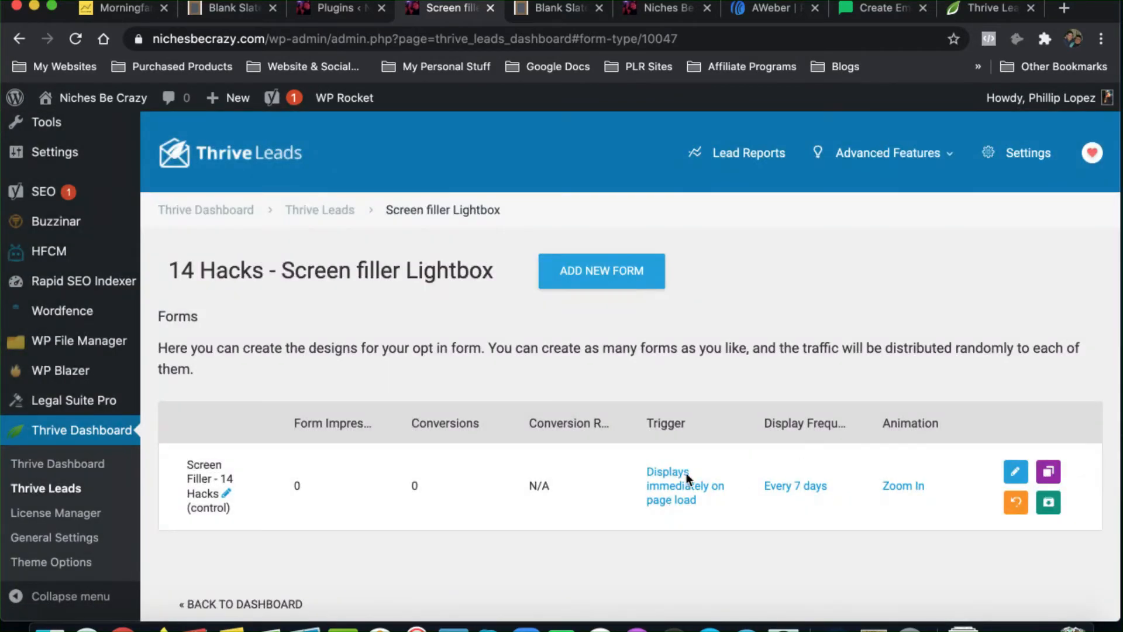
{"action": "left_click", "coordinate": [792, 488]}
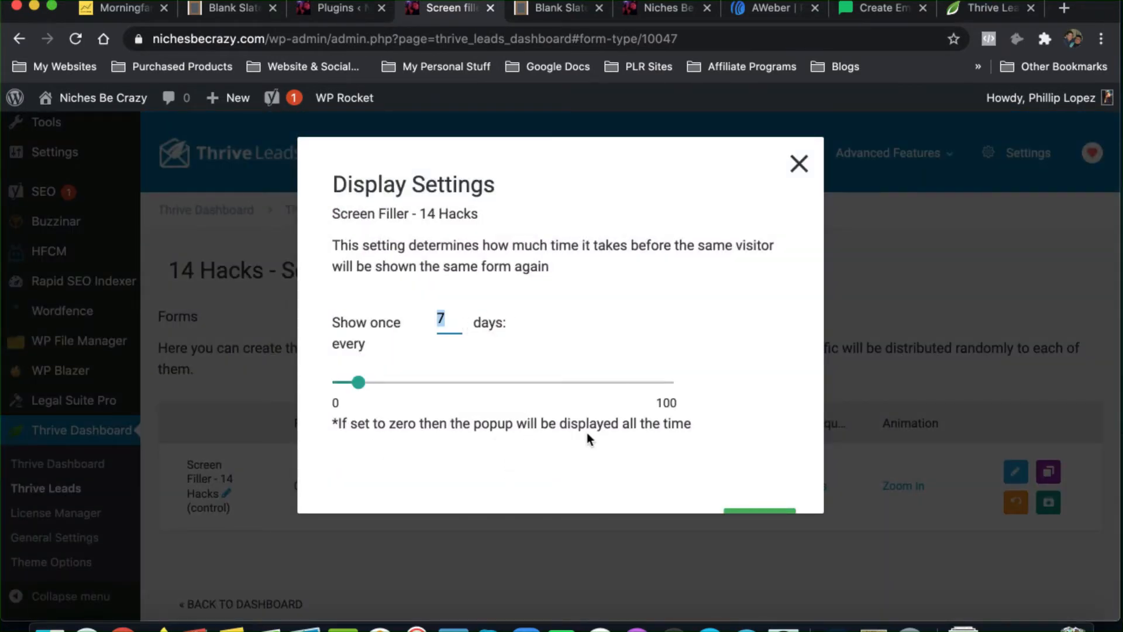
{"action": "left_click_drag", "start_coordinate": [356, 381], "coordinate": [264, 376]}
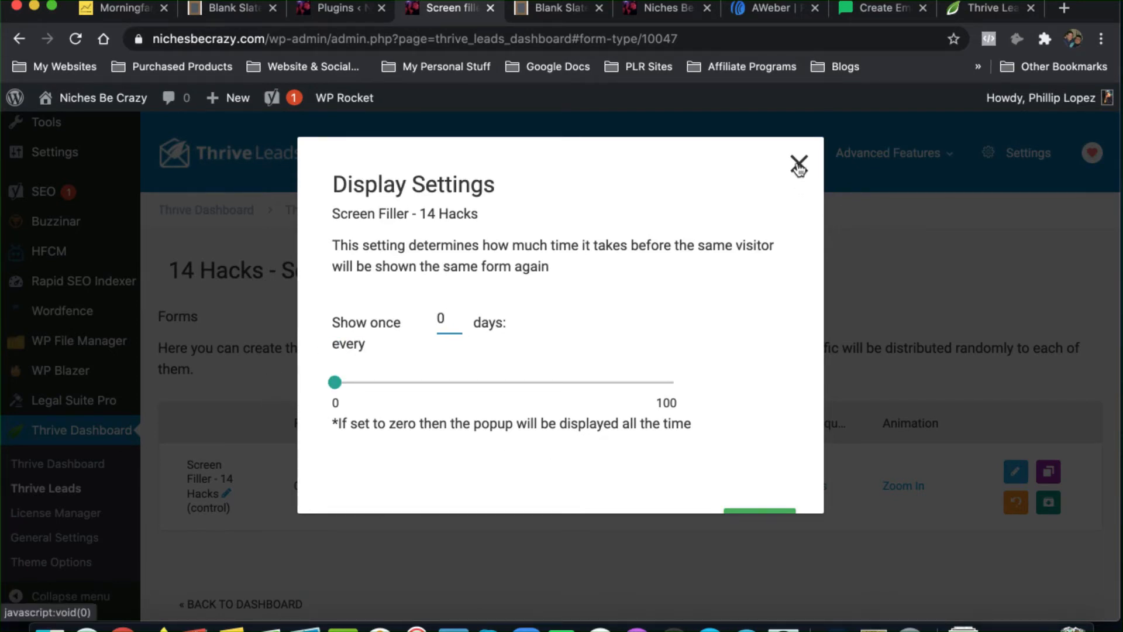
{"action": "left_click", "coordinate": [798, 166]}
- Save the Screen Filler form's display frequency as once every 7 days
{"action": "left_click", "coordinate": [806, 484]}
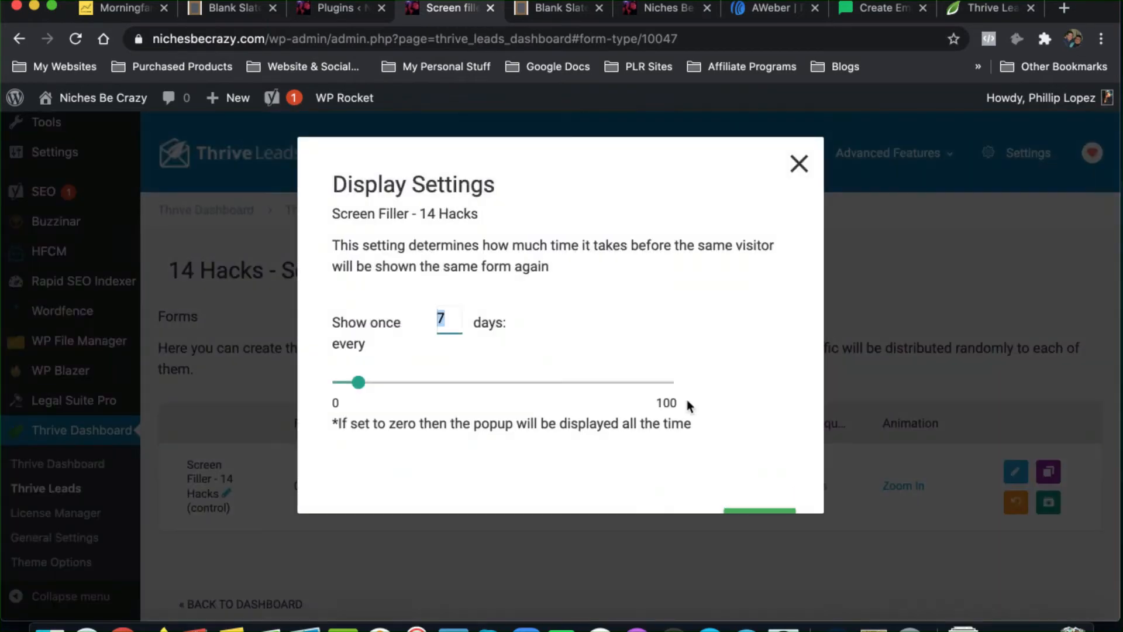
{"action": "scroll", "coordinate": [689, 405], "scroll_direction": "down", "scroll_amount": 2}
{"action": "left_click", "coordinate": [760, 489]}
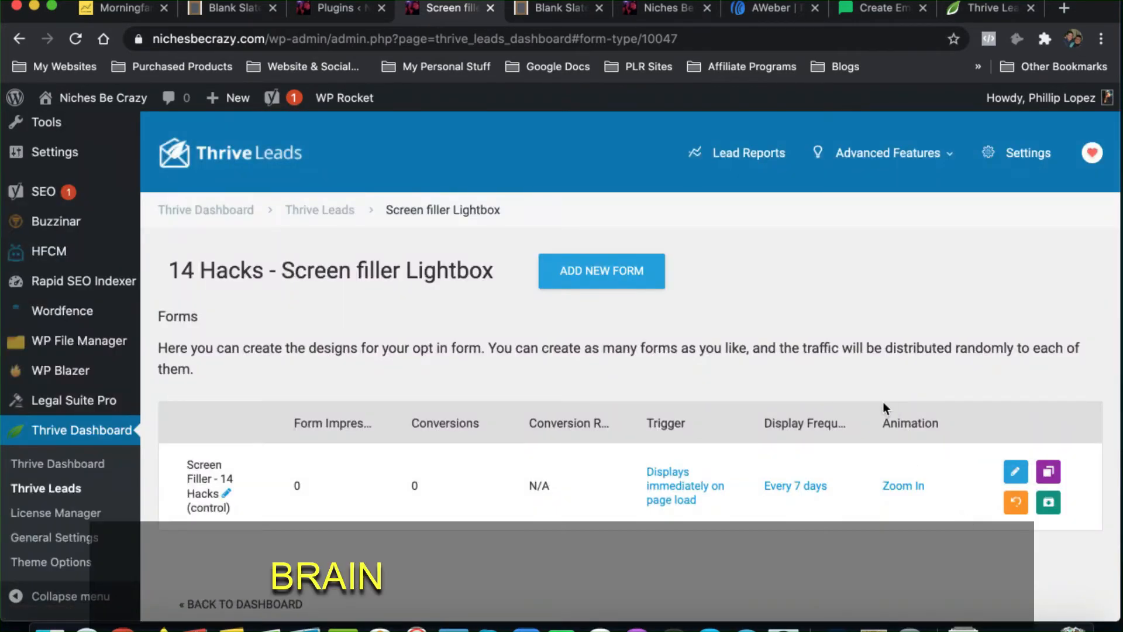
- Preview the Zoom Out and 3D Rotate Bottom animations in the Screen Filler form's animation settings
{"action": "left_click", "coordinate": [902, 490]}
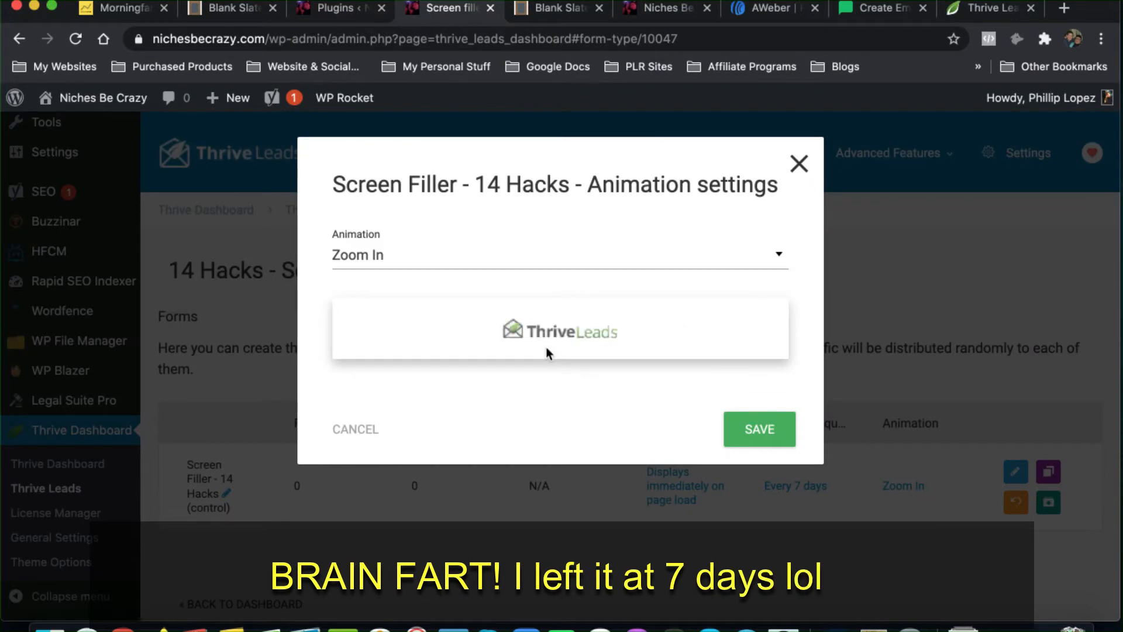
{"action": "left_click", "coordinate": [753, 255]}
{"action": "left_click", "coordinate": [577, 326]}
{"action": "left_click", "coordinate": [746, 257]}
{"action": "left_click", "coordinate": [591, 389]}
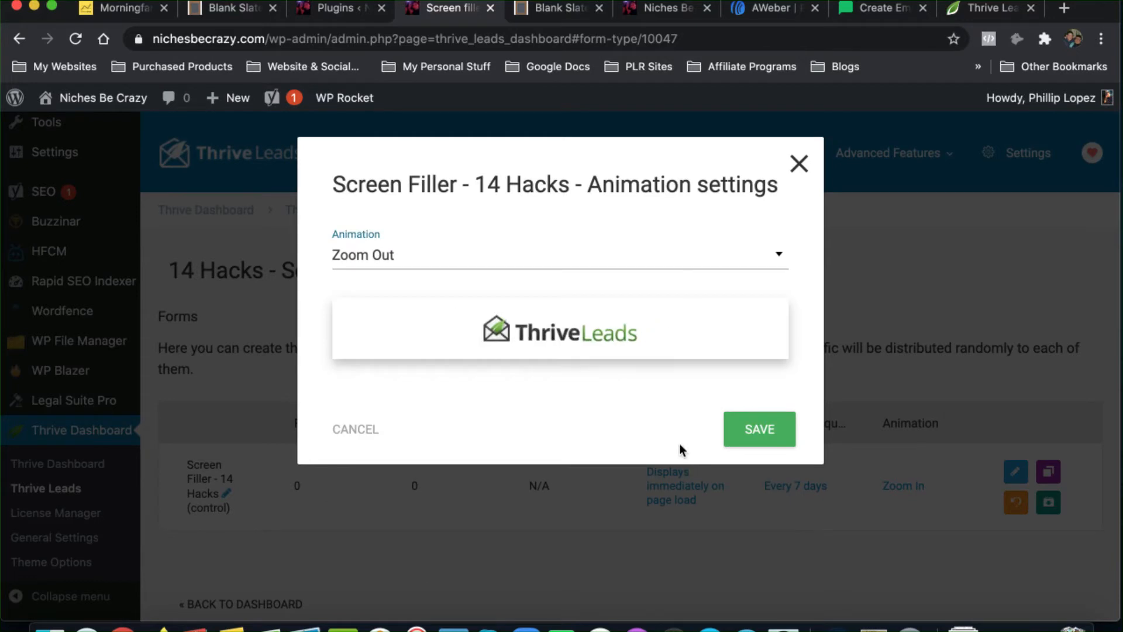
{"action": "left_click", "coordinate": [684, 256]}
{"action": "scroll", "coordinate": [508, 494], "scroll_direction": "down", "scroll_amount": 6}
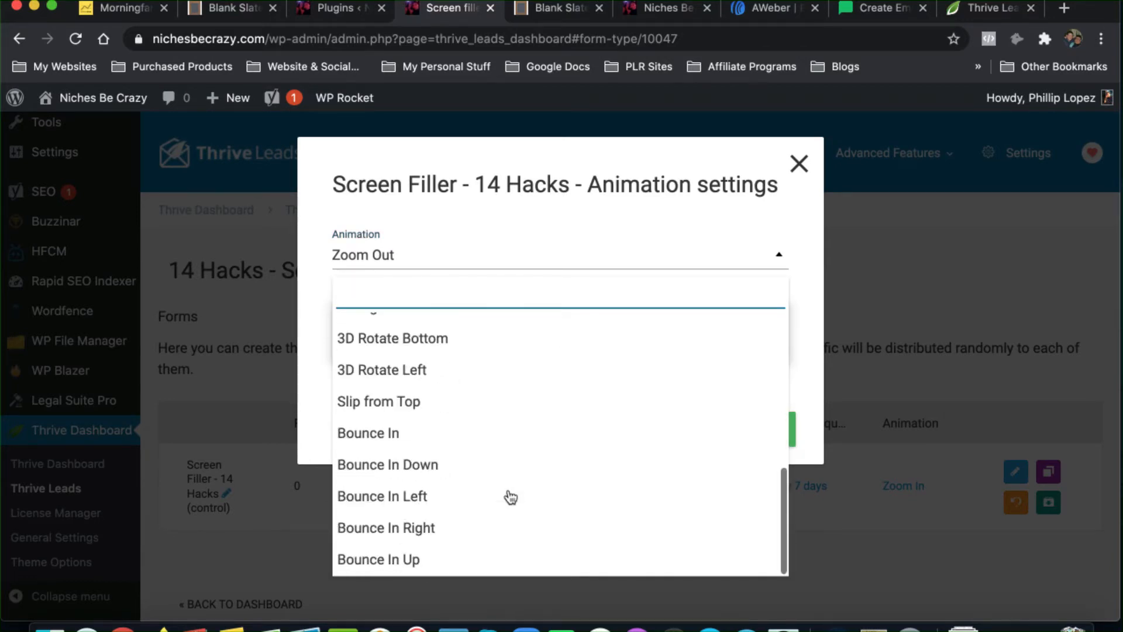
{"action": "left_click", "coordinate": [453, 345]}
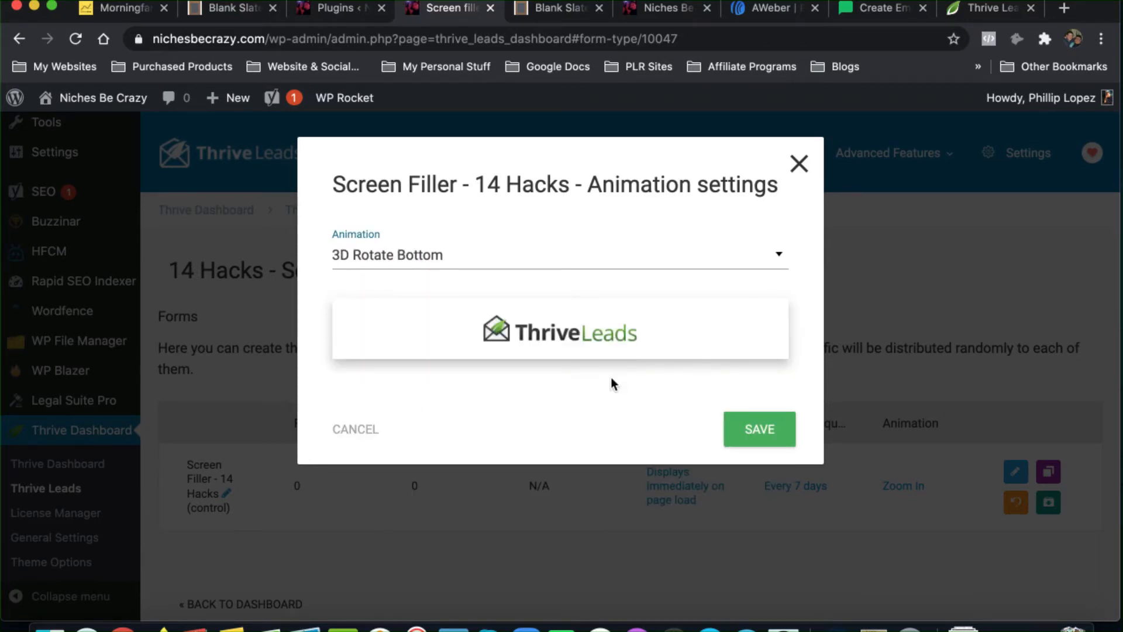
- Set the Screen Filler form's animation to 3D Flip (Vertical) and save it
{"action": "left_click", "coordinate": [700, 257]}
{"action": "scroll", "coordinate": [514, 521], "scroll_direction": "down", "scroll_amount": 1}
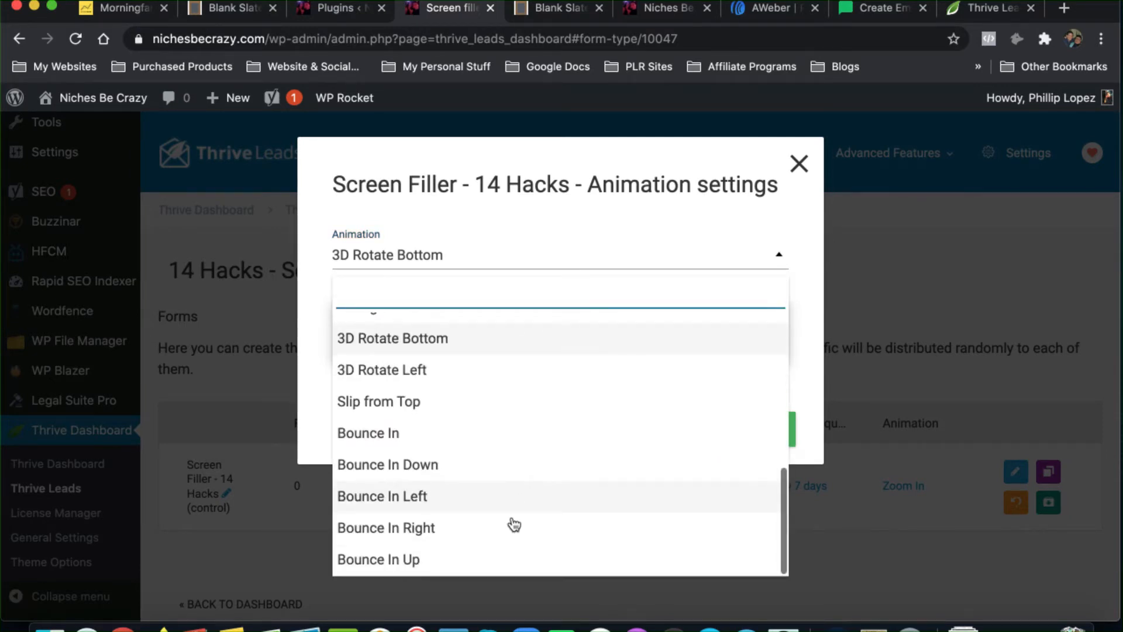
{"action": "scroll", "coordinate": [442, 527], "scroll_direction": "up", "scroll_amount": 4}
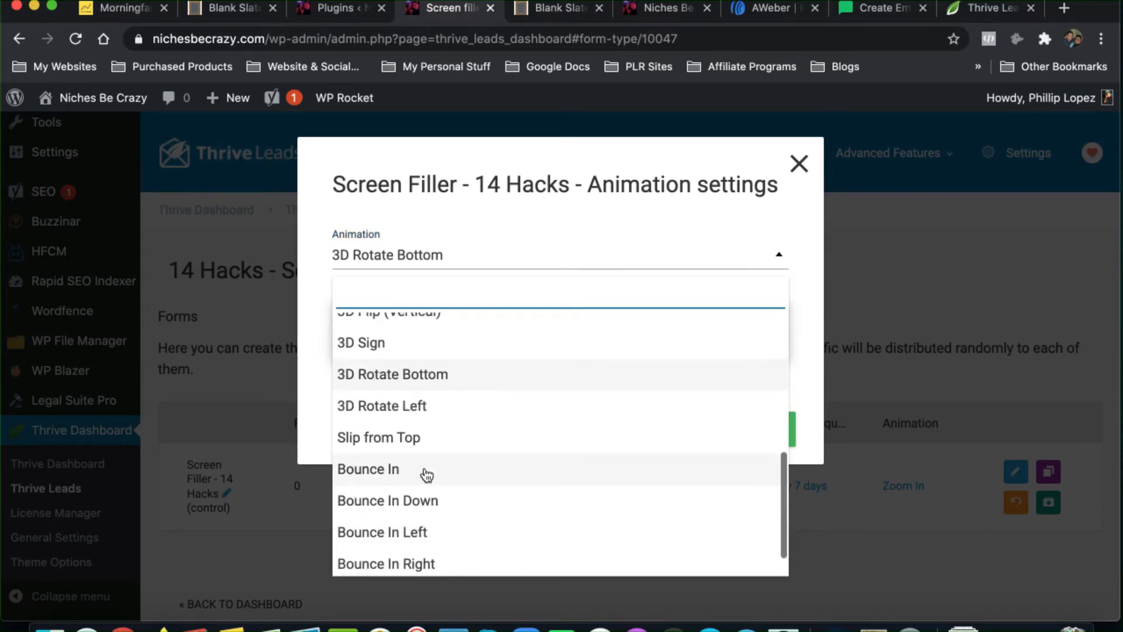
{"action": "left_click", "coordinate": [377, 394]}
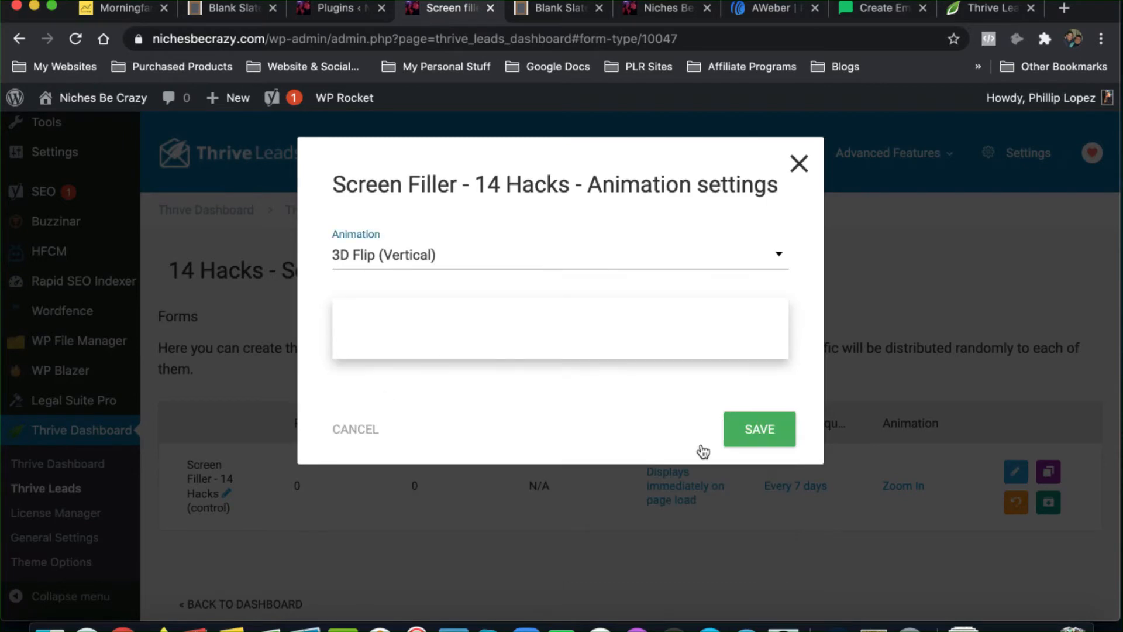
{"action": "left_click", "coordinate": [760, 433]}
- Open the Screen Filler - 14 Hacks form's design for editing
{"action": "scroll", "coordinate": [585, 468], "scroll_direction": "down", "scroll_amount": 2}
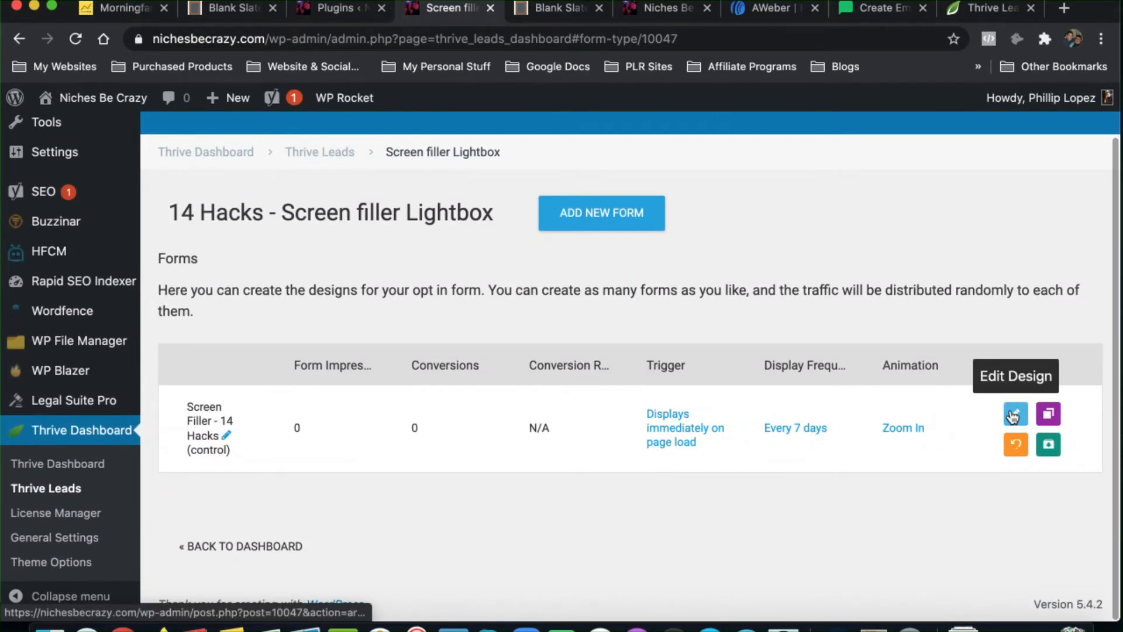
{"action": "left_click", "coordinate": [1016, 410]}
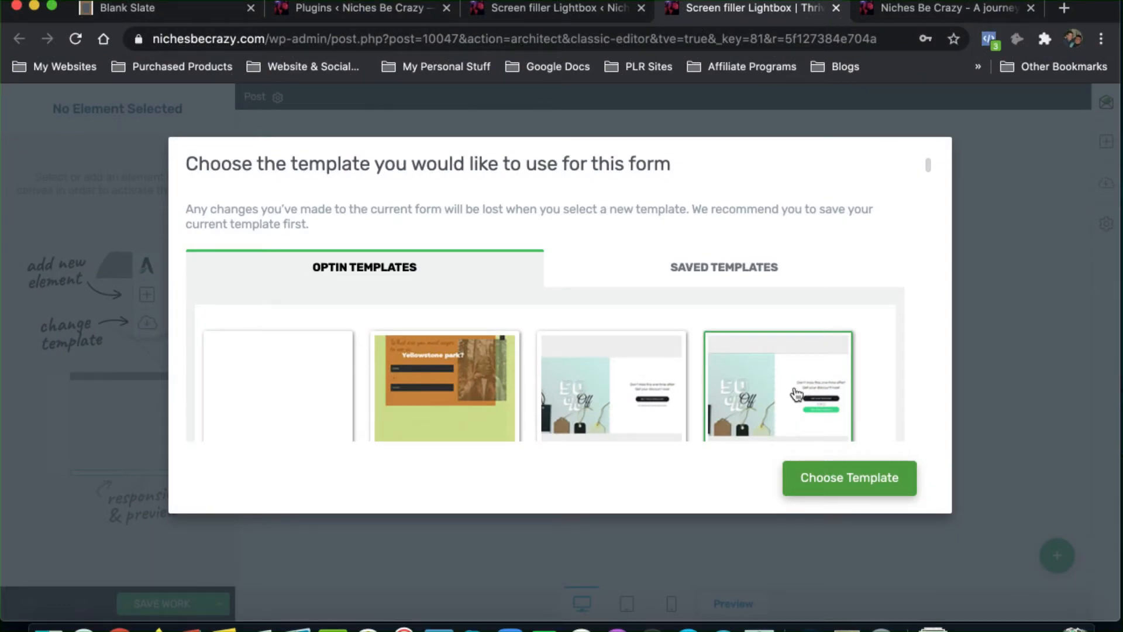
- Browse the opt-in templates available for the Screen Filler form
{"action": "scroll", "coordinate": [442, 367], "scroll_direction": "down", "scroll_amount": 5}
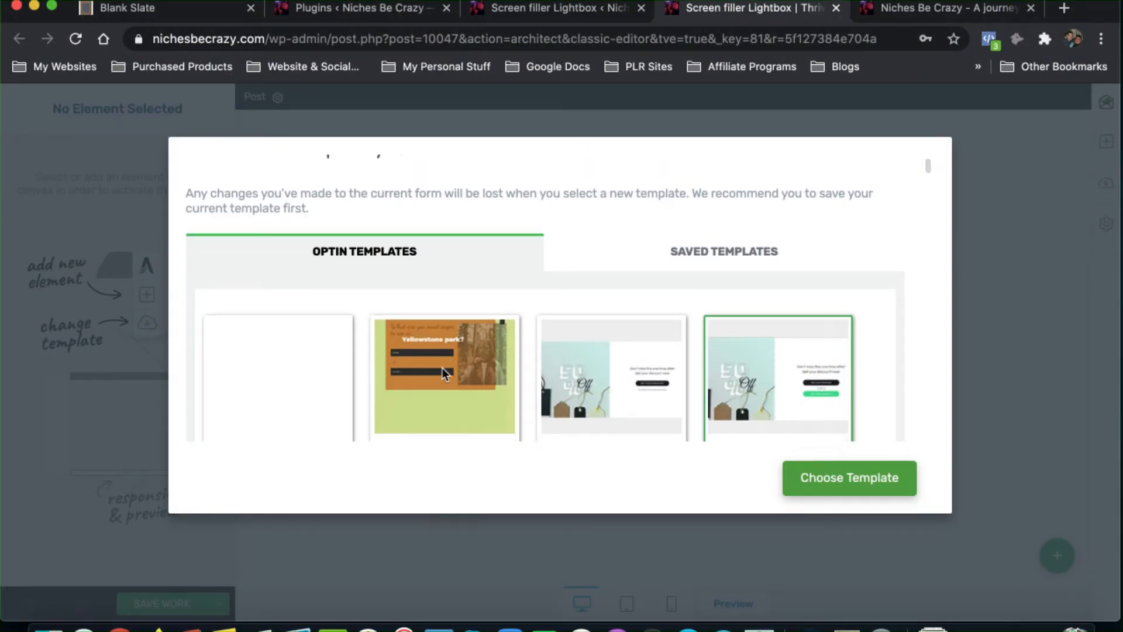
{"action": "scroll", "coordinate": [444, 374], "scroll_direction": "down", "scroll_amount": 15}
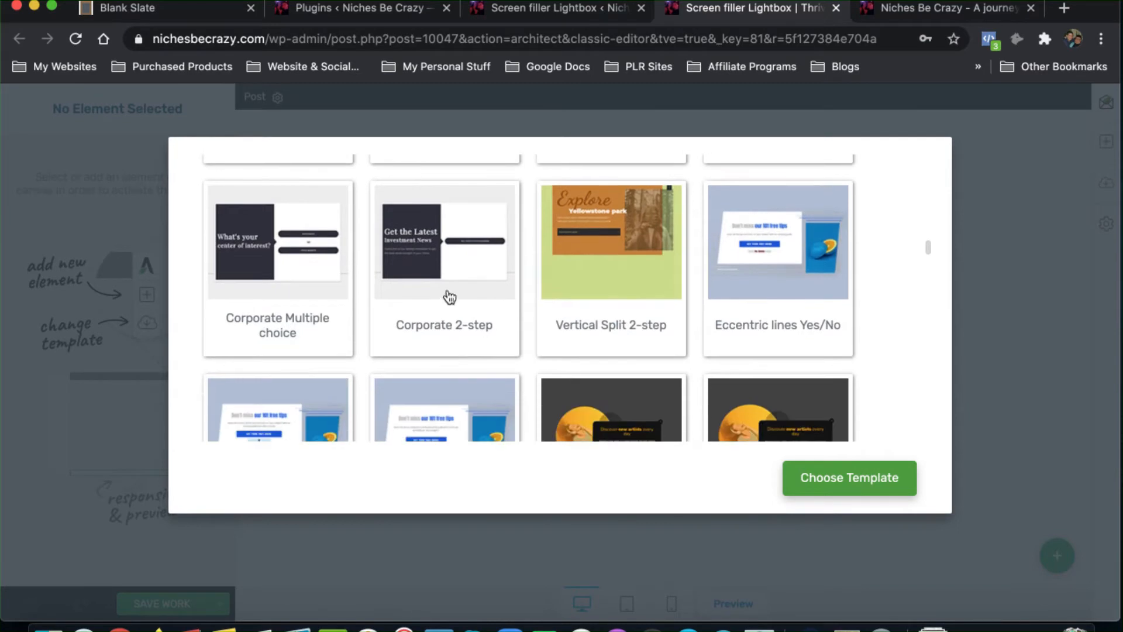
{"action": "scroll", "coordinate": [449, 297], "scroll_direction": "down", "scroll_amount": 2}
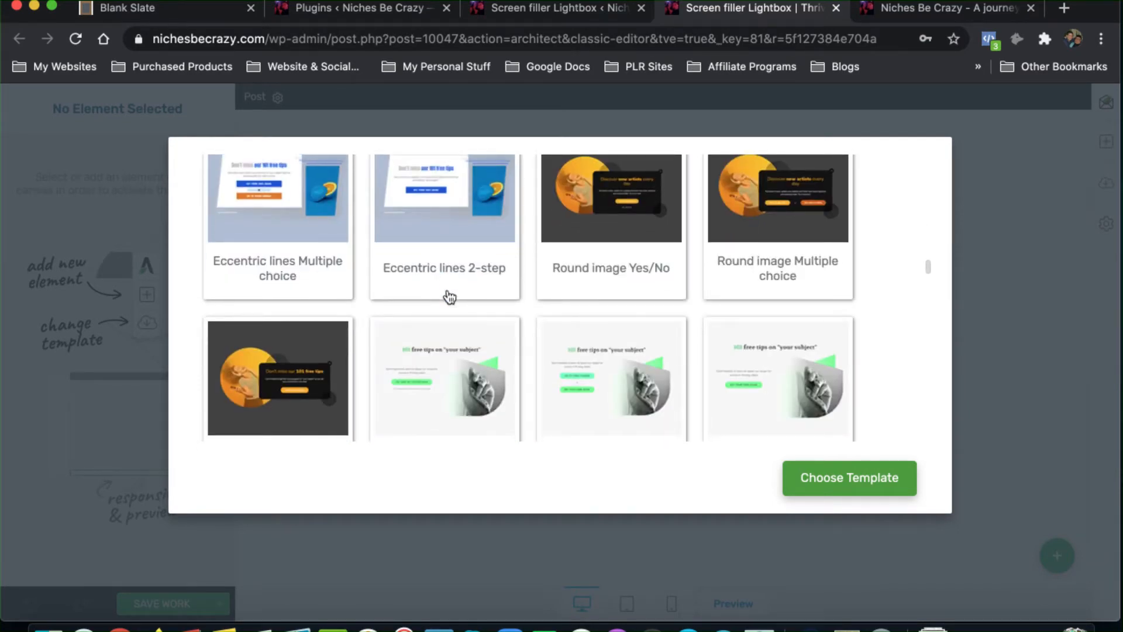
{"action": "scroll", "coordinate": [449, 297], "scroll_direction": "down", "scroll_amount": 10}
{"action": "scroll", "coordinate": [448, 296], "scroll_direction": "down", "scroll_amount": 12}
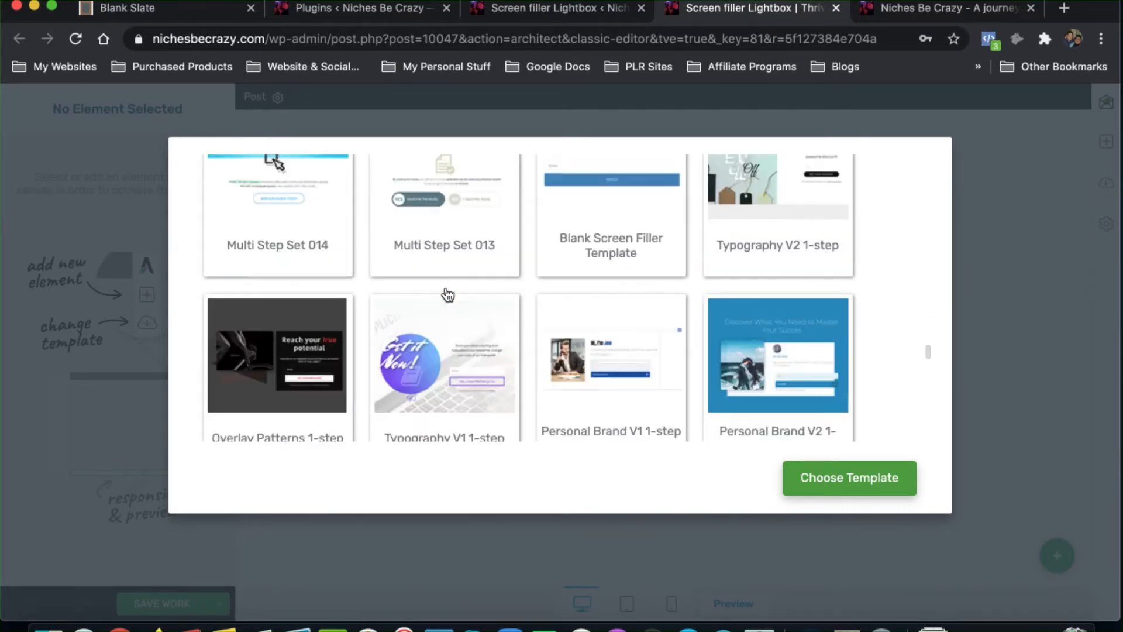
{"action": "scroll", "coordinate": [448, 296], "scroll_direction": "down", "scroll_amount": 10}
{"action": "scroll", "coordinate": [448, 294], "scroll_direction": "up", "scroll_amount": 20}
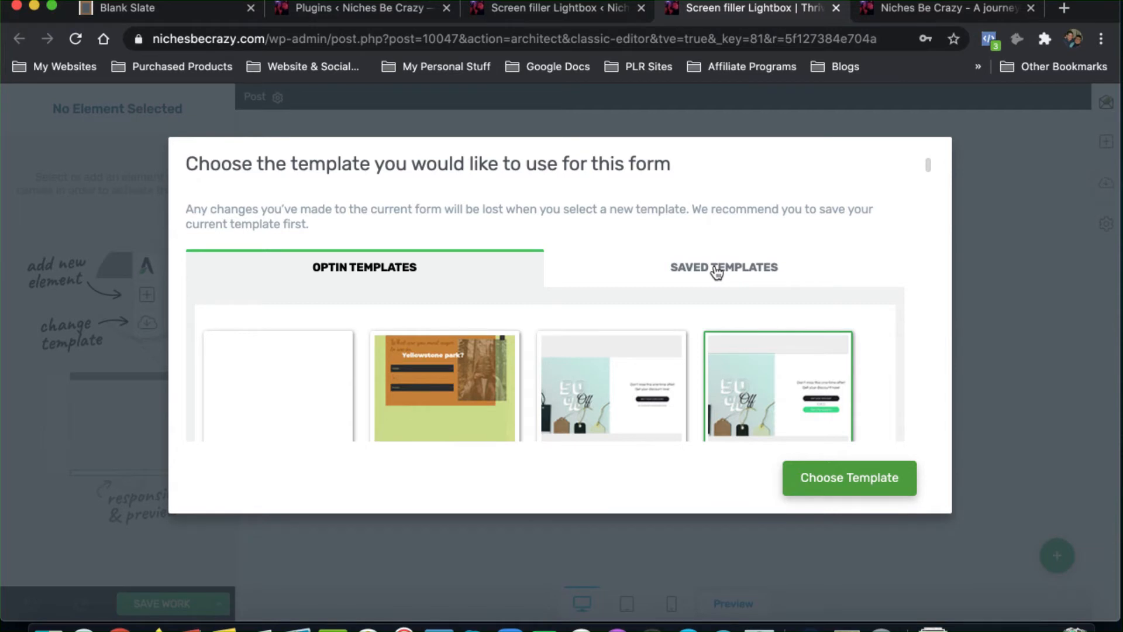
- Apply the Multi Step Set 047 opt-in template to the Screen Filler form
{"action": "scroll", "coordinate": [604, 316], "scroll_direction": "down", "scroll_amount": 5}
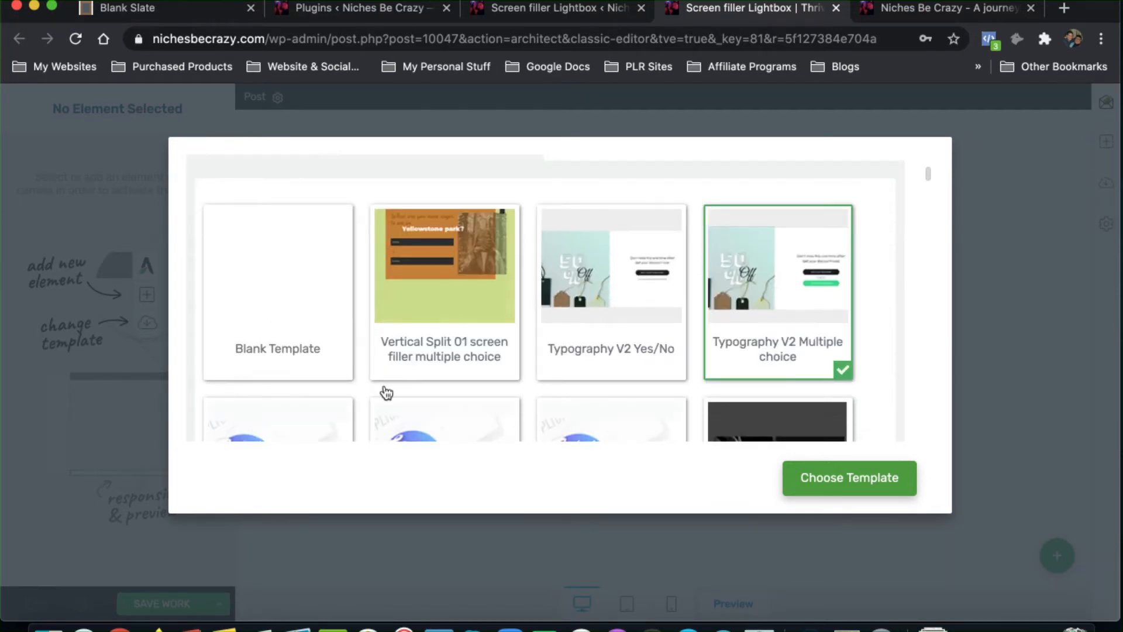
{"action": "scroll", "coordinate": [544, 386], "scroll_direction": "down", "scroll_amount": 12}
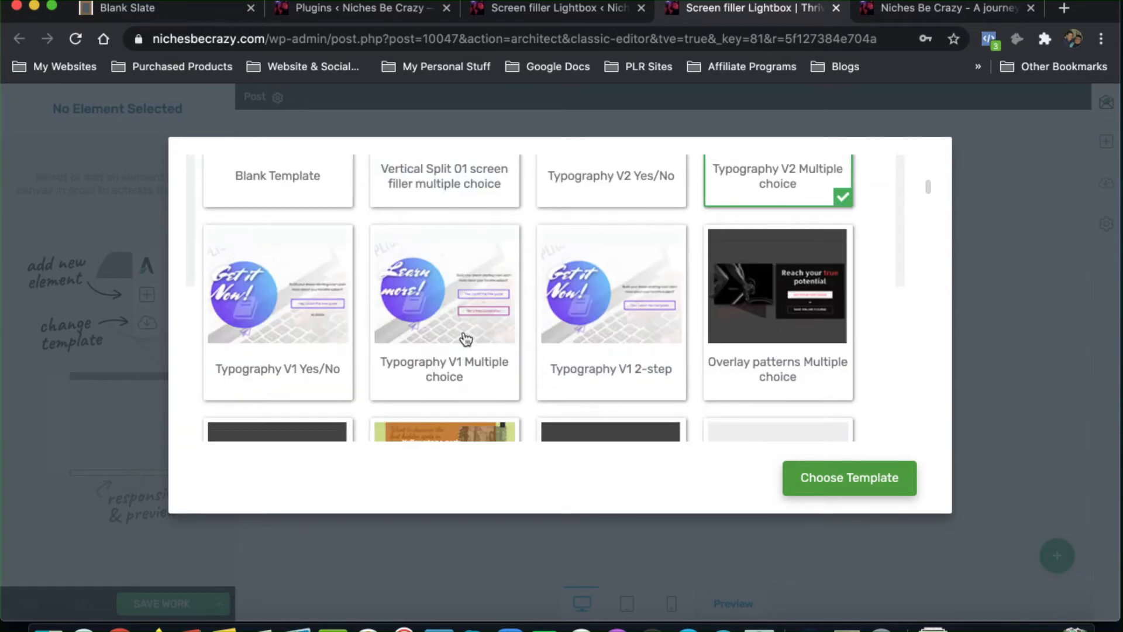
{"action": "scroll", "coordinate": [605, 403], "scroll_direction": "down", "scroll_amount": 10}
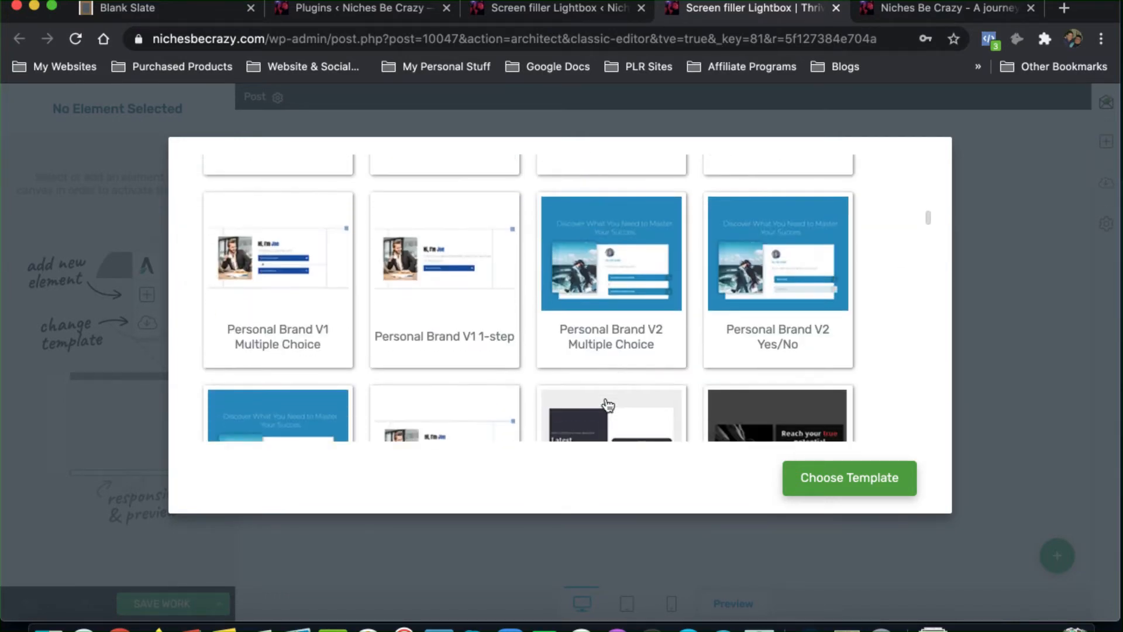
{"action": "scroll", "coordinate": [607, 403], "scroll_direction": "down", "scroll_amount": 8}
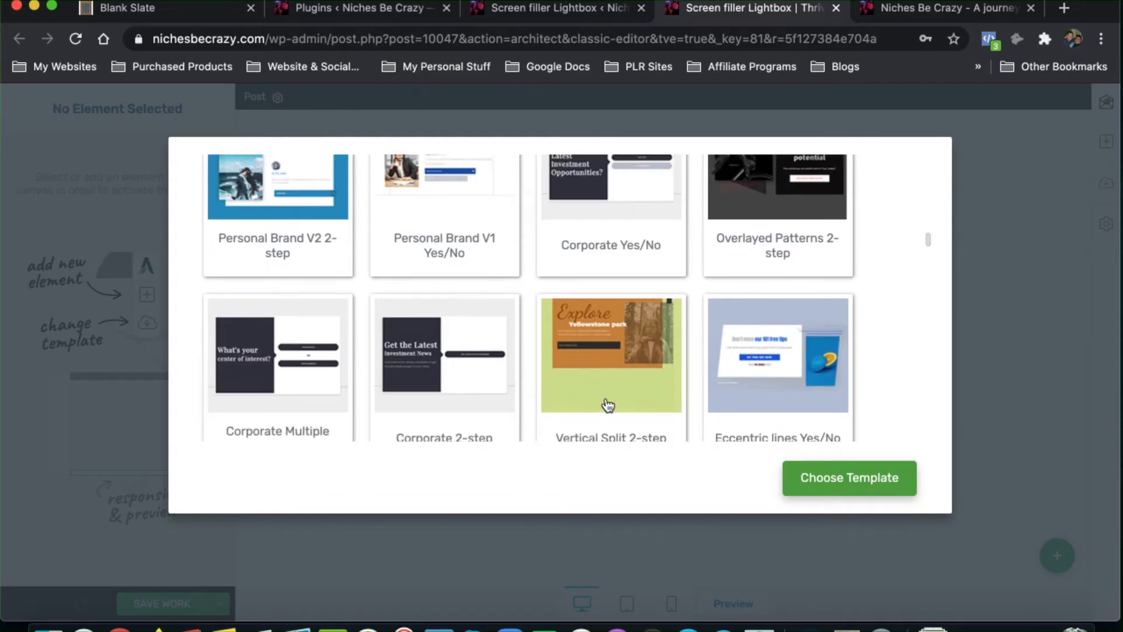
{"action": "scroll", "coordinate": [608, 405], "scroll_direction": "down", "scroll_amount": 14}
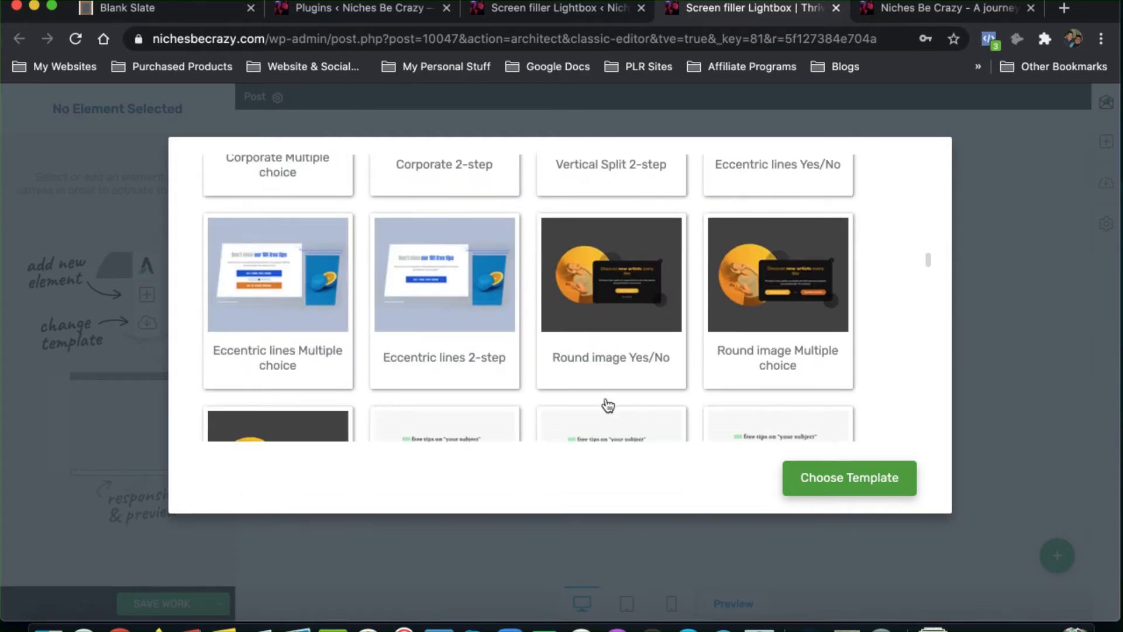
{"action": "scroll", "coordinate": [608, 405], "scroll_direction": "down", "scroll_amount": 10}
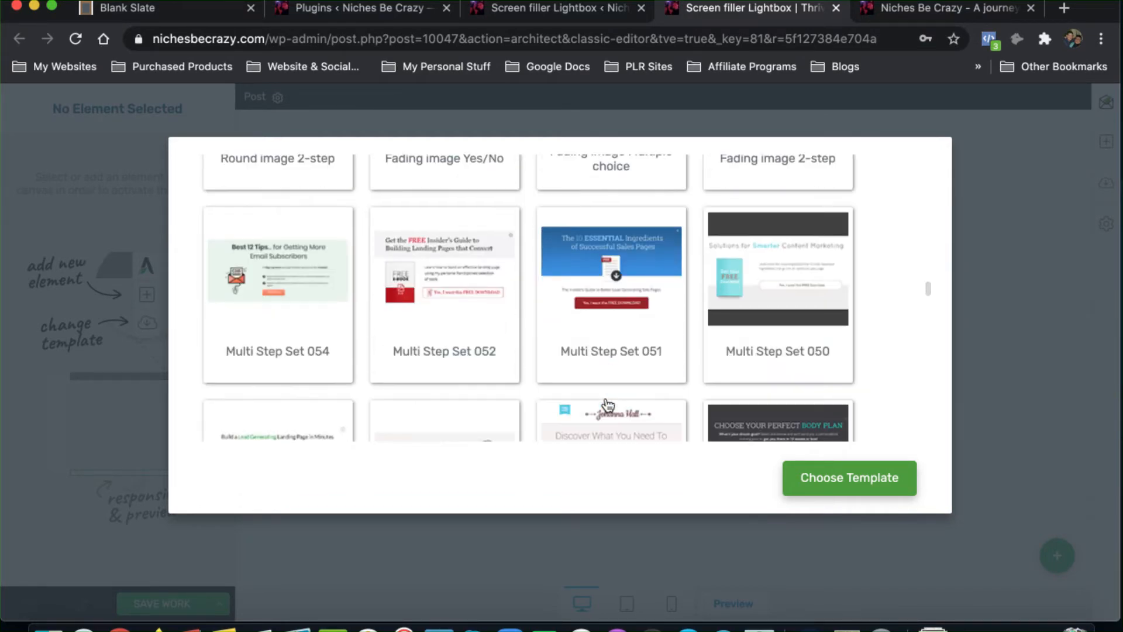
{"action": "scroll", "coordinate": [608, 403], "scroll_direction": "down", "scroll_amount": 4}
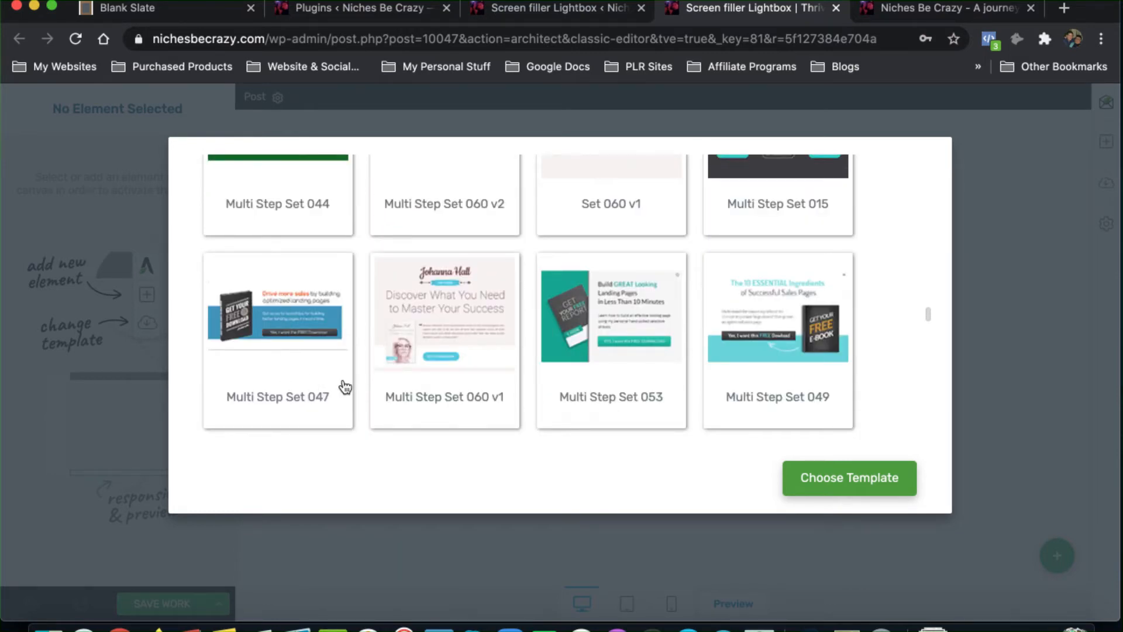
{"action": "scroll", "coordinate": [345, 387], "scroll_direction": "down", "scroll_amount": 12}
{"action": "scroll", "coordinate": [345, 386], "scroll_direction": "down", "scroll_amount": 10}
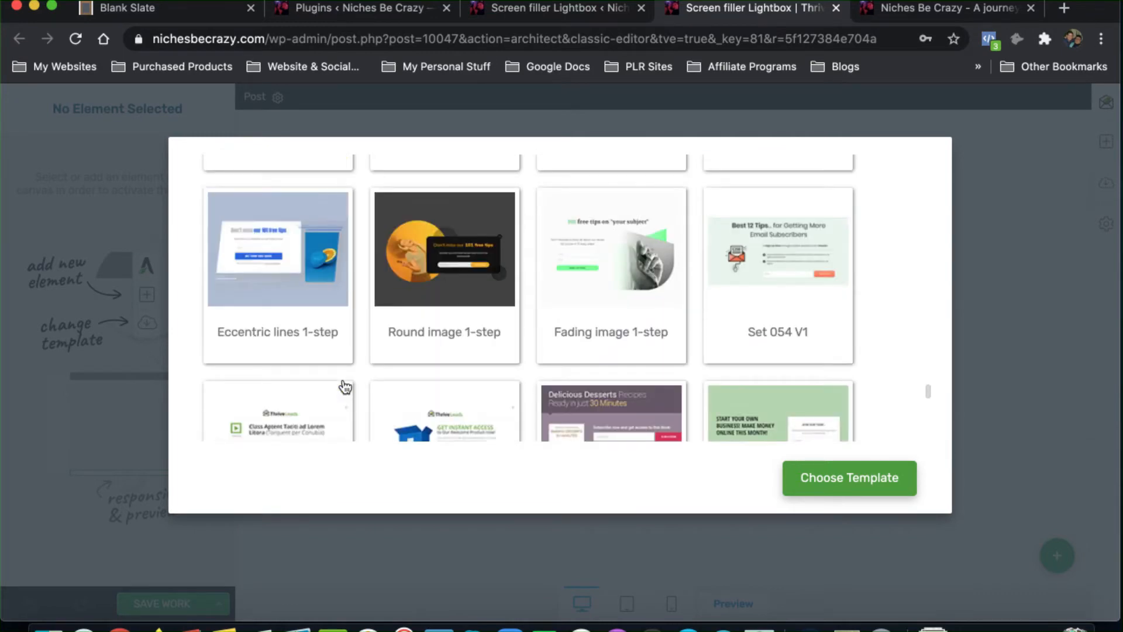
{"action": "scroll", "coordinate": [345, 386], "scroll_direction": "up", "scroll_amount": 10}
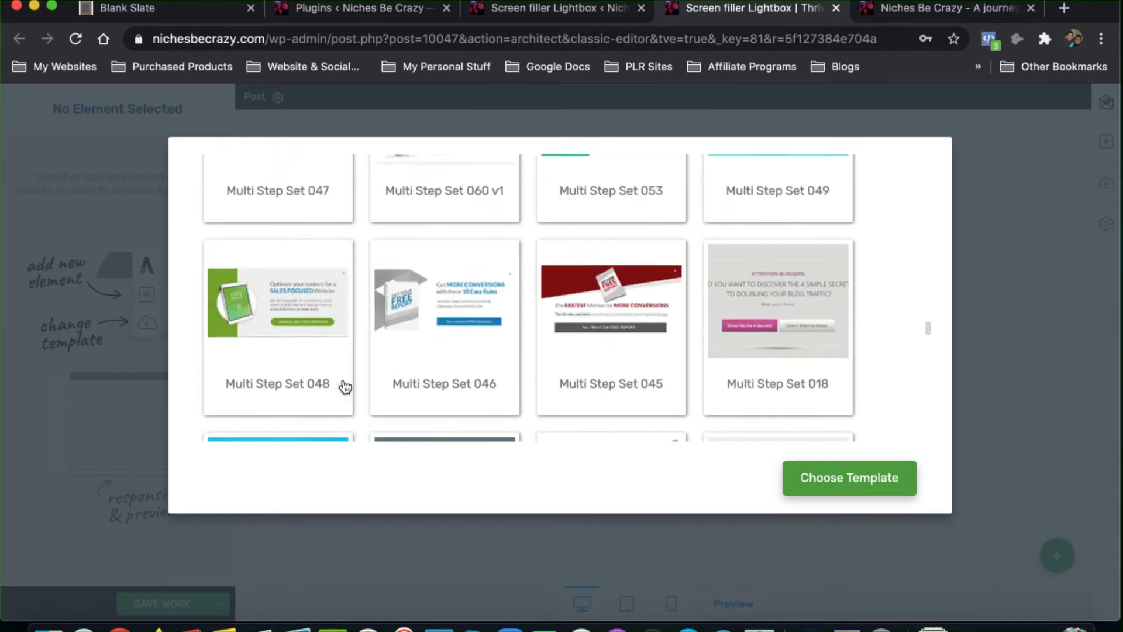
{"action": "scroll", "coordinate": [345, 386], "scroll_direction": "up", "scroll_amount": 5}
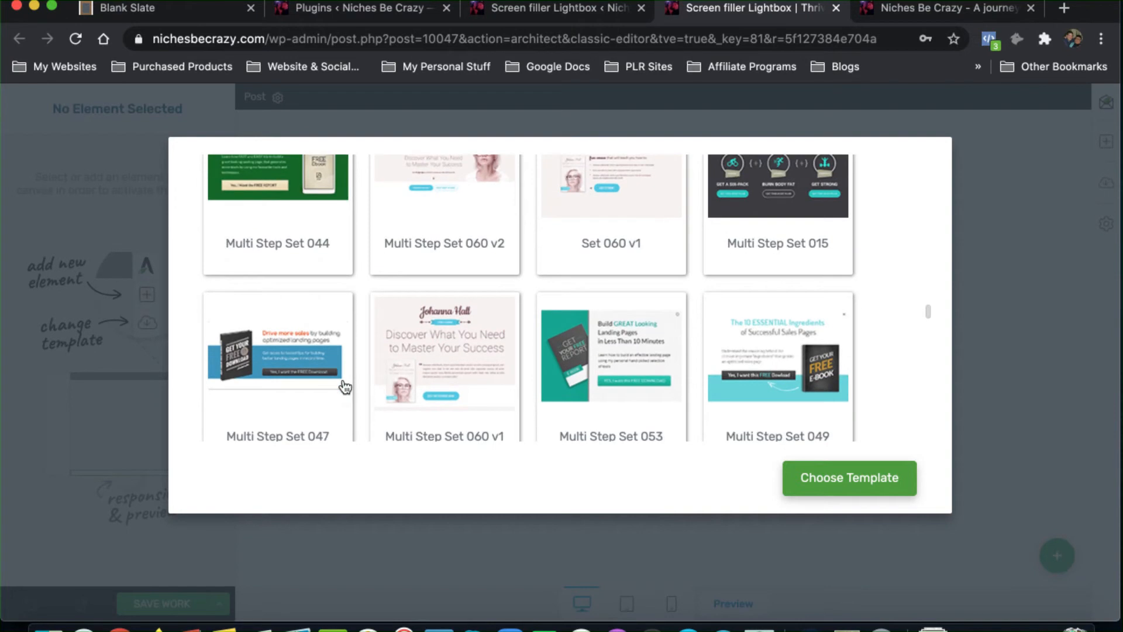
{"action": "left_click", "coordinate": [287, 359]}
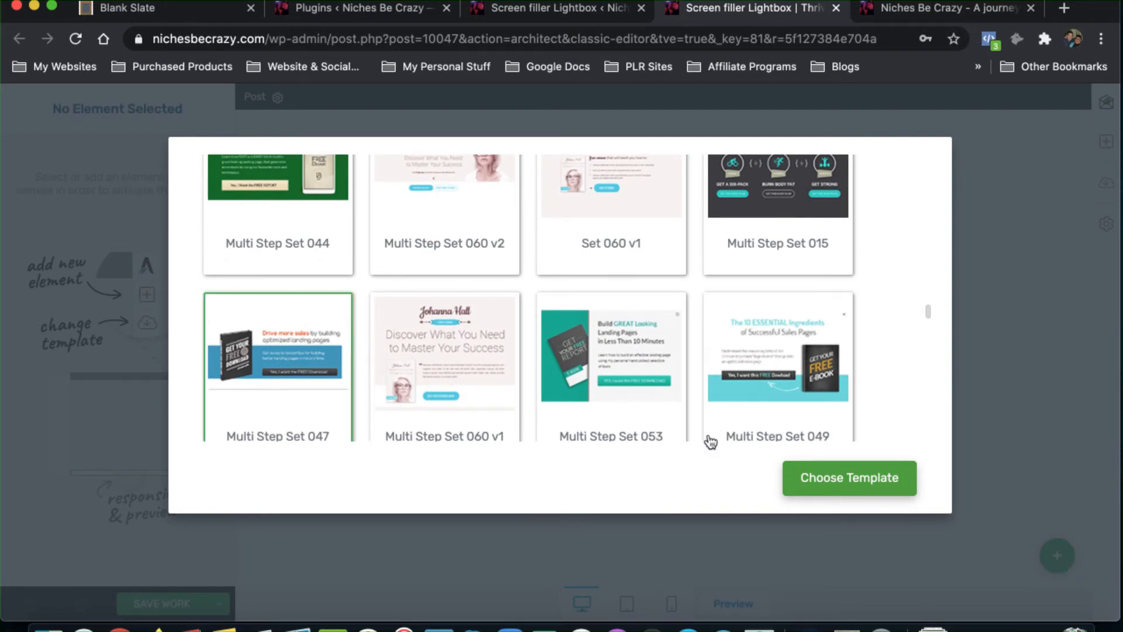
{"action": "left_click", "coordinate": [805, 480]}
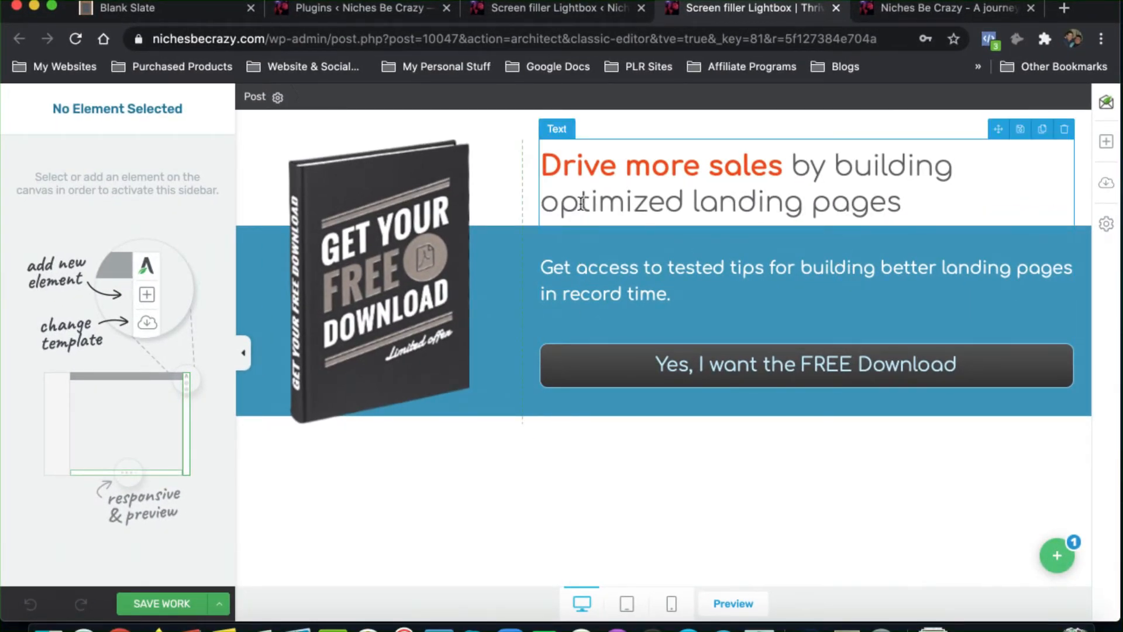
- Change the headline to "Wanna drive 100% Free Traffic From Facebook?" and the subtext to "Get INSTANT access to 14 Hacks that'll butta yo' muffin!", saving the form
{"action": "triple_click", "coordinate": [633, 189]}
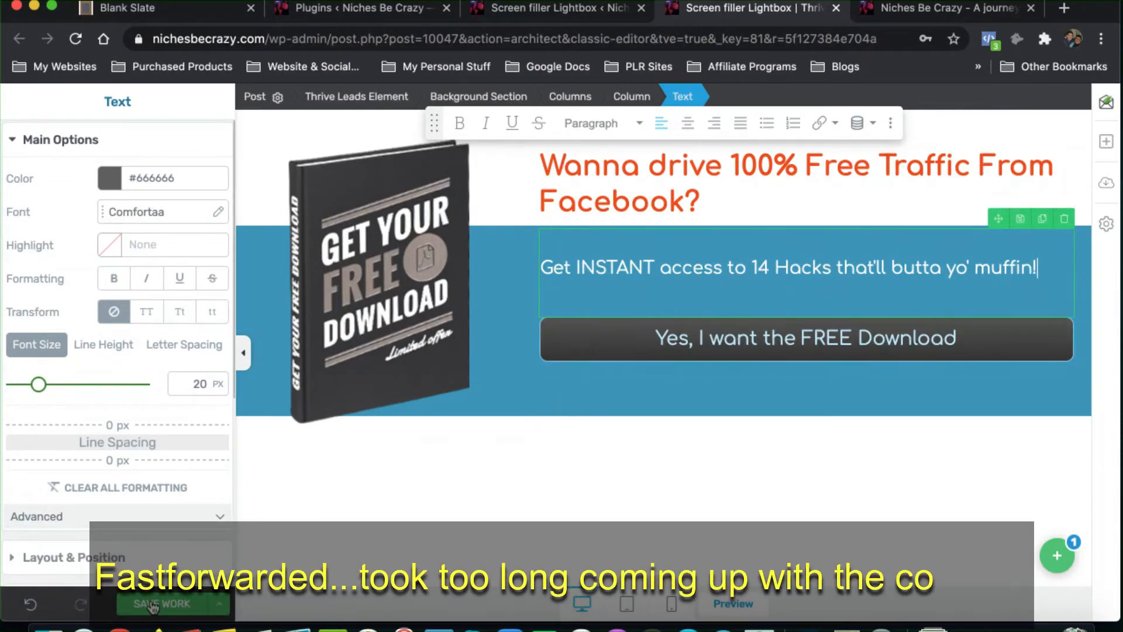
{"action": "key", "text": "ctrl+s"}
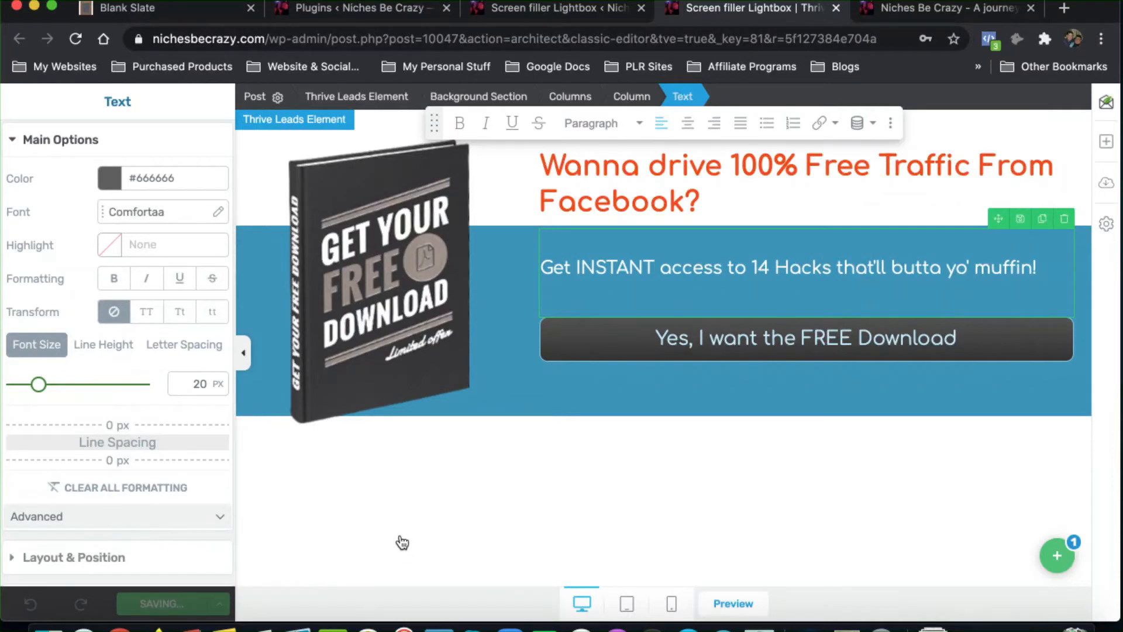
- Replace the default state's book image with the 14 Hacks cover from the media library and save the form
{"action": "left_click", "coordinate": [379, 311]}
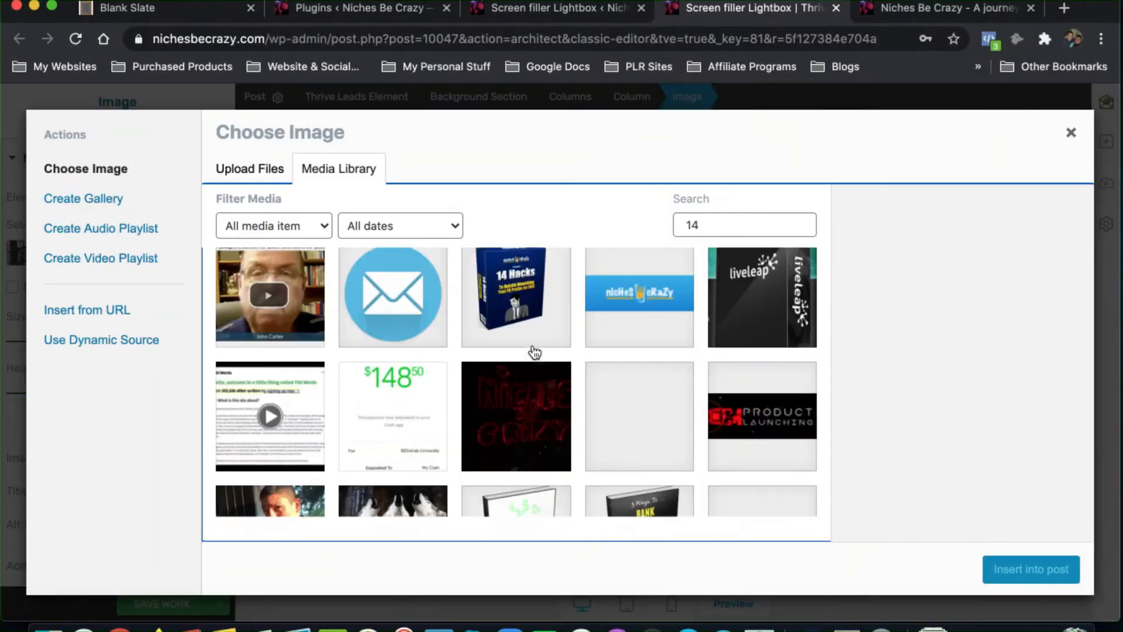
{"action": "scroll", "coordinate": [534, 349], "scroll_direction": "down", "scroll_amount": 1}
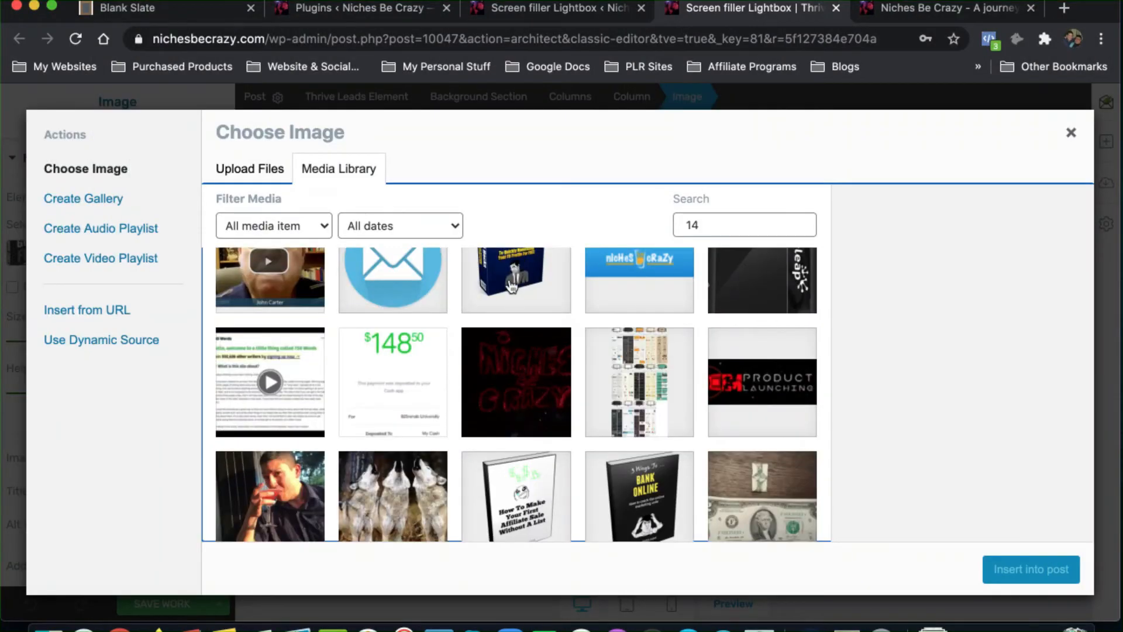
{"action": "left_click", "coordinate": [510, 285]}
{"action": "left_click", "coordinate": [1028, 567]}
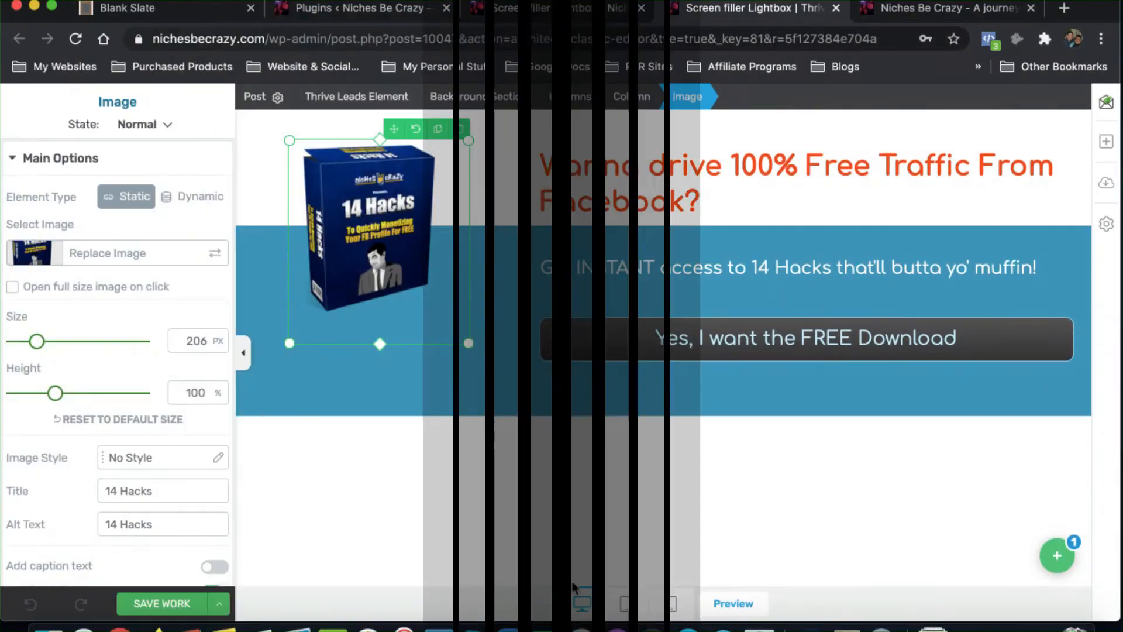
{"action": "left_click", "coordinate": [161, 603]}
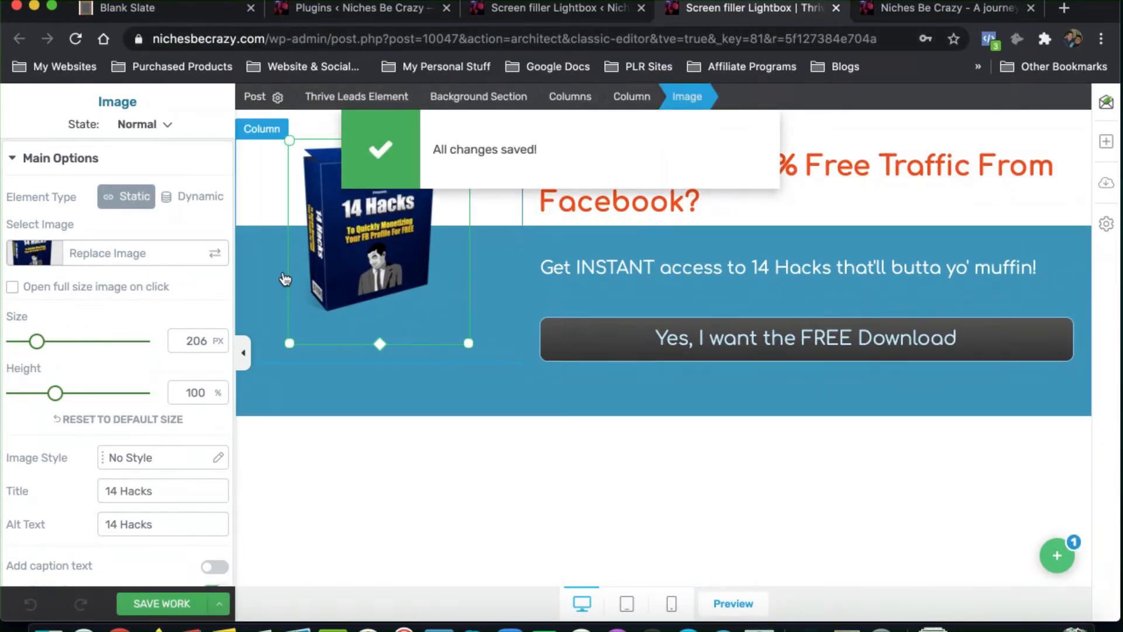
- Examine the form's list of states and the default state's "Yes, I want the FREE Download" button
{"action": "left_click", "coordinate": [1059, 556]}
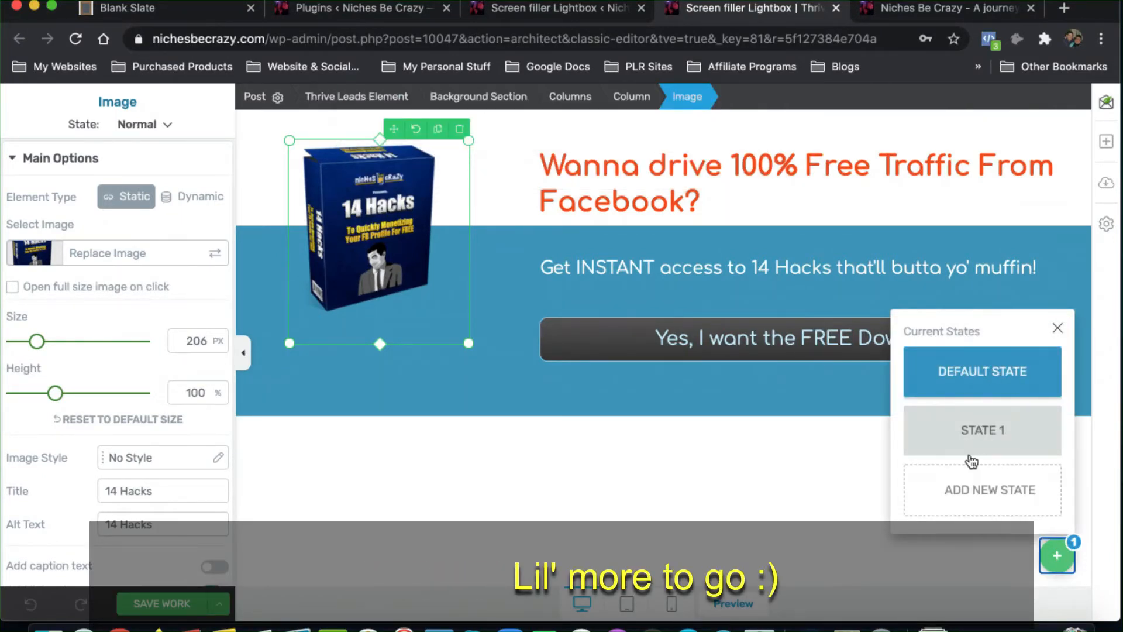
{"action": "left_click", "coordinate": [818, 372]}
{"action": "left_click", "coordinate": [1057, 556]}
{"action": "left_click", "coordinate": [669, 559]}
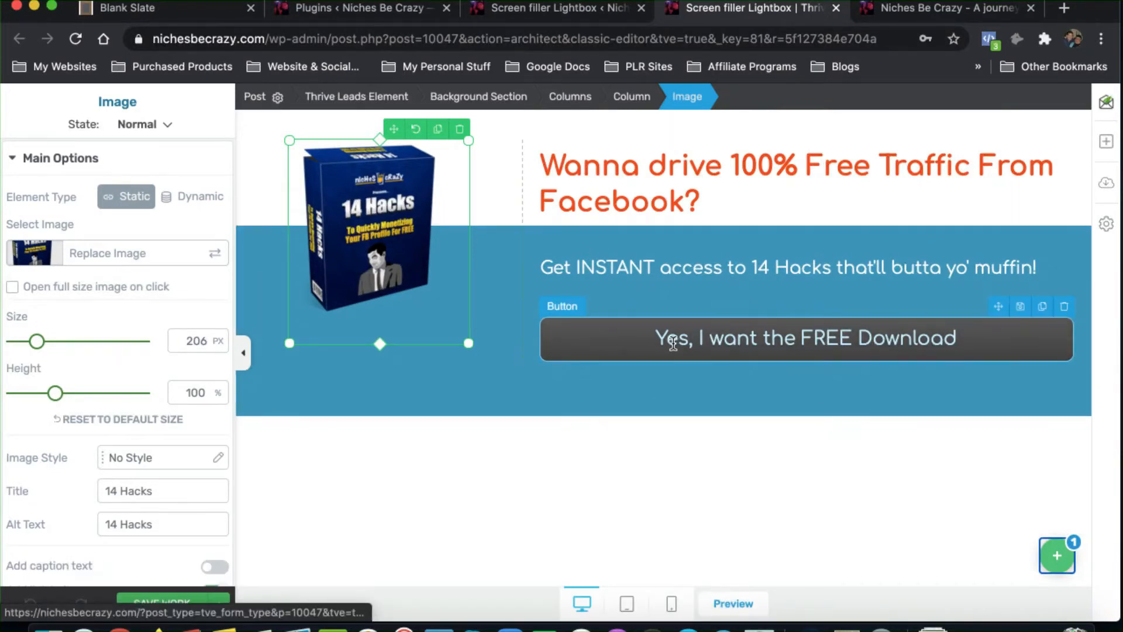
{"action": "left_click", "coordinate": [668, 338]}
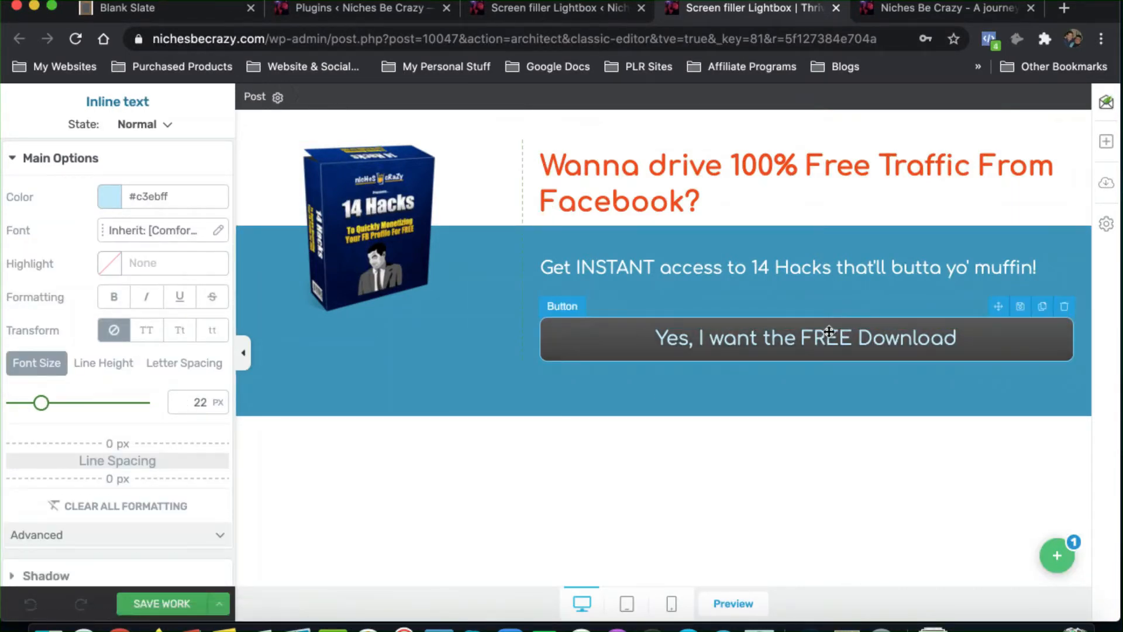
{"action": "left_click", "coordinate": [940, 525]}
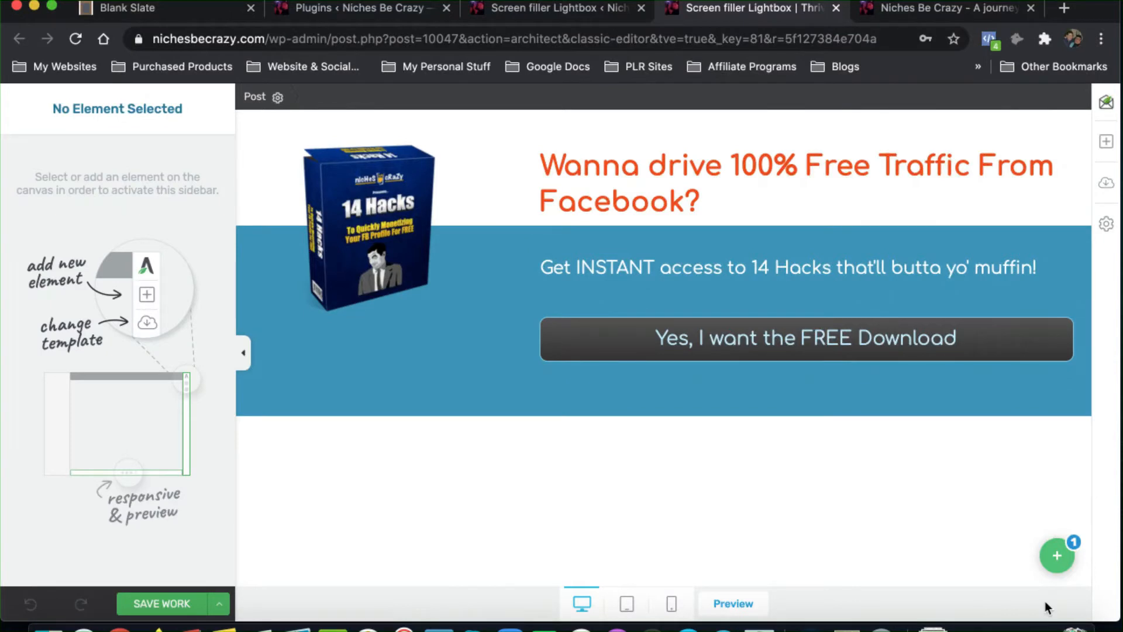
{"action": "left_click", "coordinate": [1057, 556]}
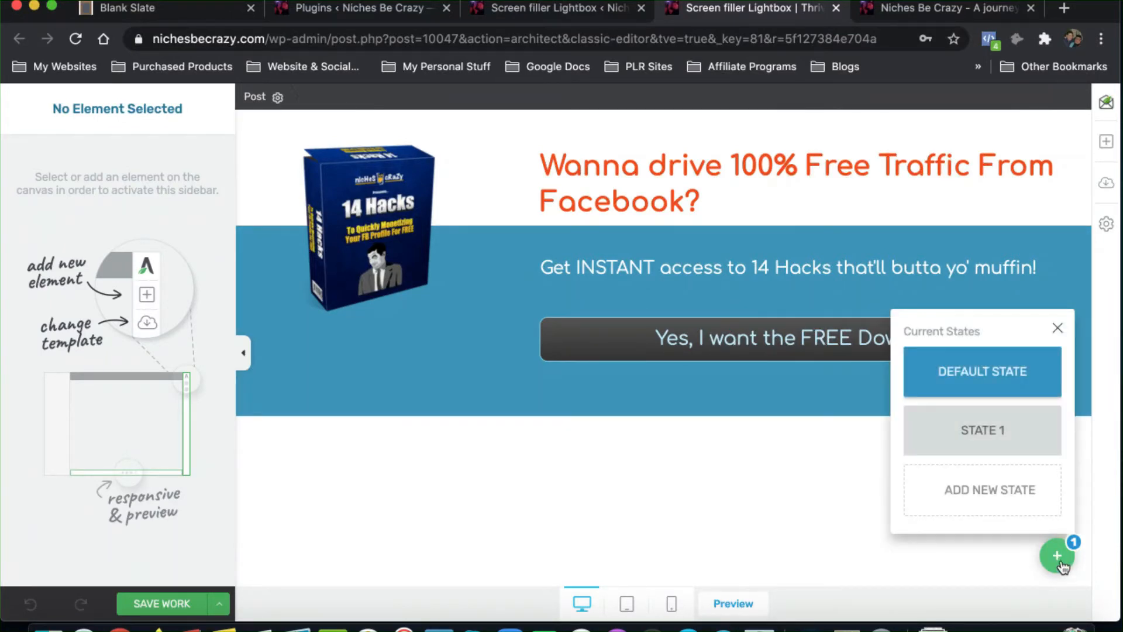
{"action": "left_click", "coordinate": [1060, 558]}
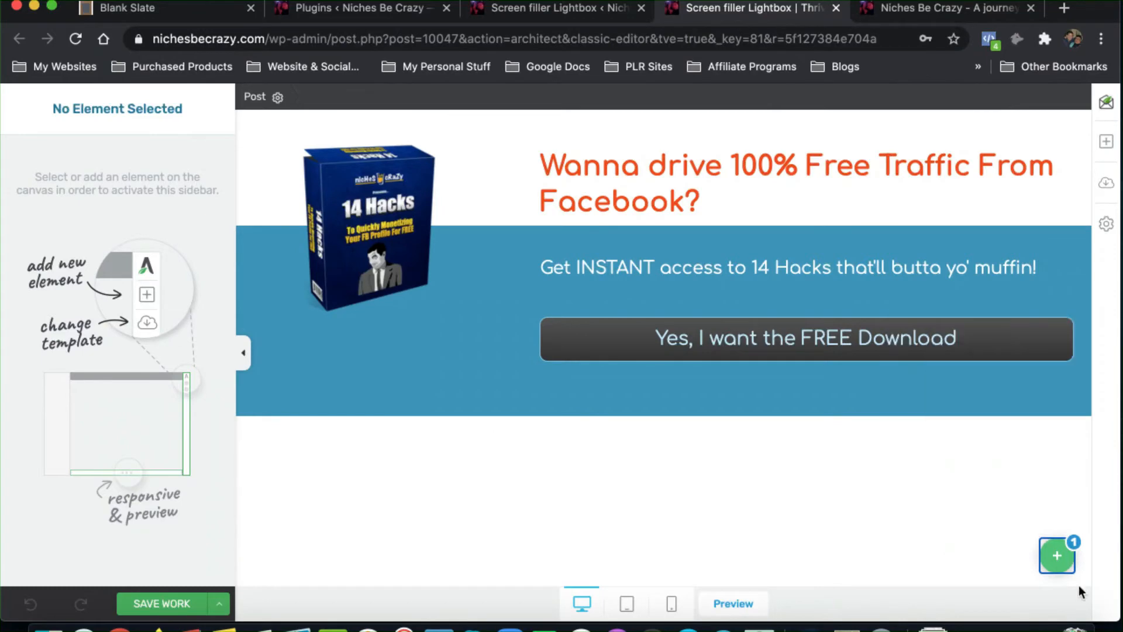
- In State 1, replace the book image with the 14 Hacks cover and set the heading to "Enter your email below to get INSTANT ACCESS..."
{"action": "mouse_move", "coordinate": [1060, 544]}
{"action": "left_click", "coordinate": [980, 431]}
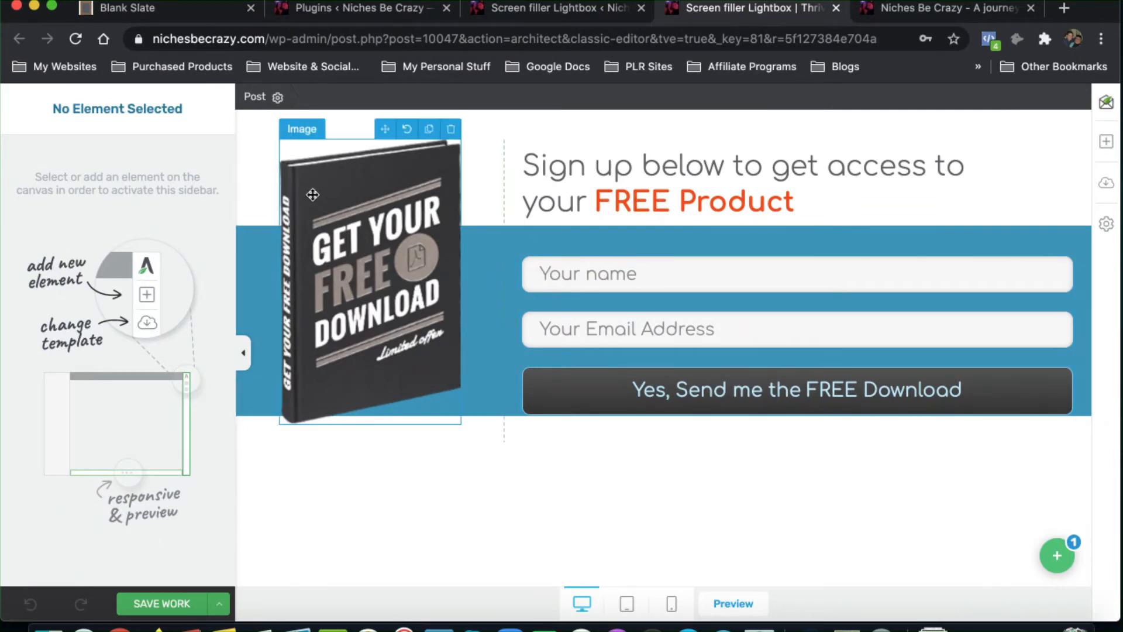
{"action": "left_click", "coordinate": [326, 227]}
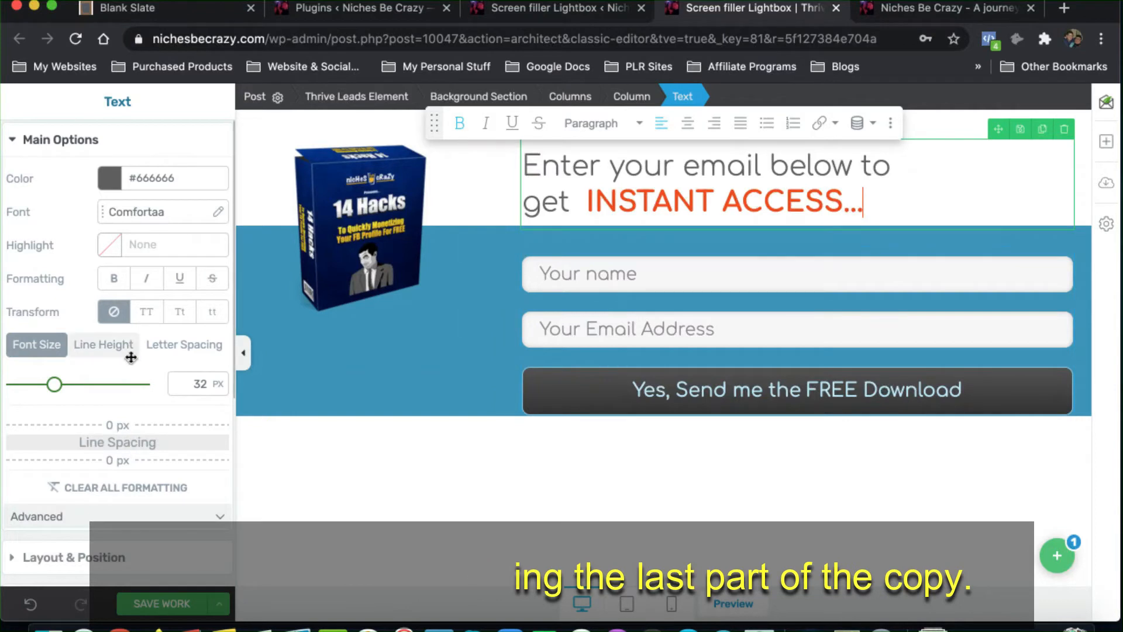
{"action": "scroll", "coordinate": [146, 547], "scroll_direction": "down", "scroll_amount": 1}
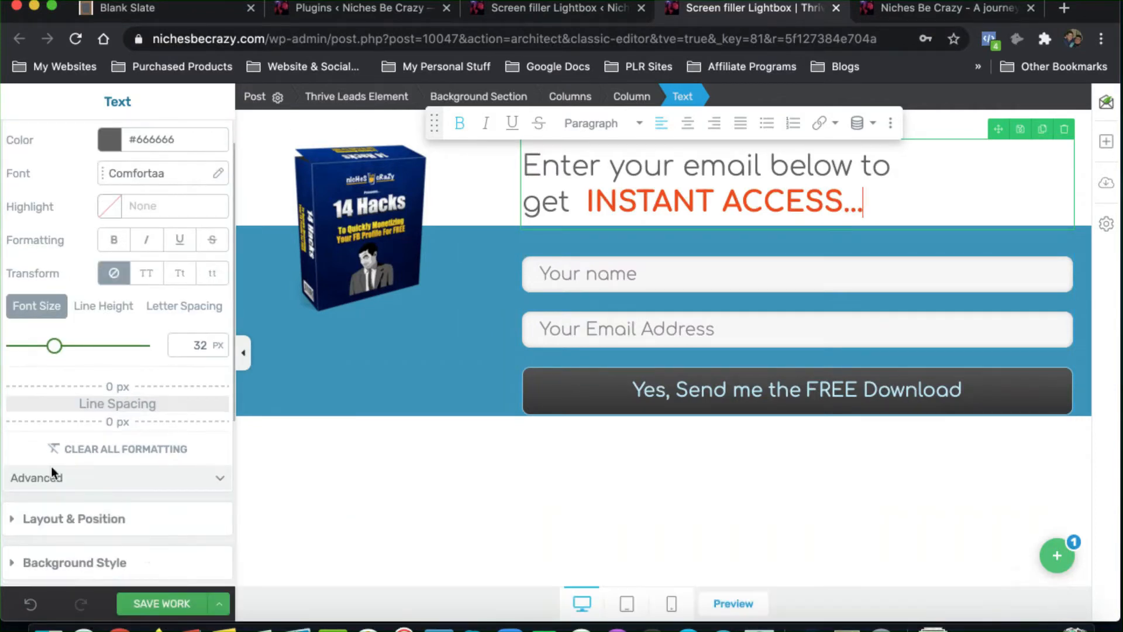
{"action": "scroll", "coordinate": [63, 442], "scroll_direction": "down", "scroll_amount": 5}
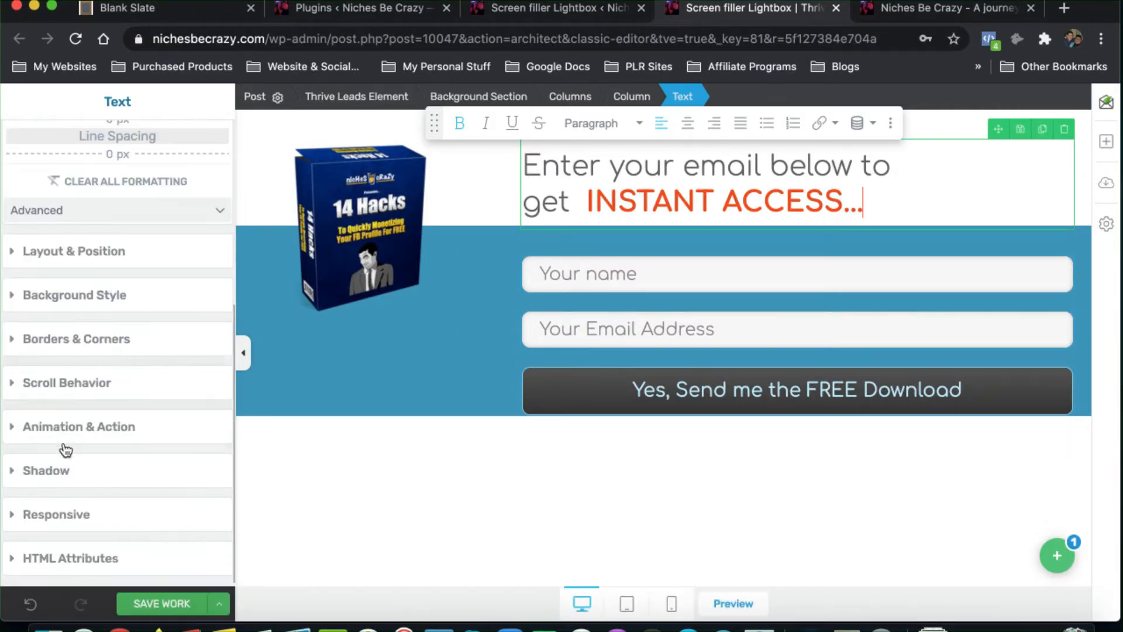
{"action": "scroll", "coordinate": [125, 288], "scroll_direction": "up", "scroll_amount": 5}
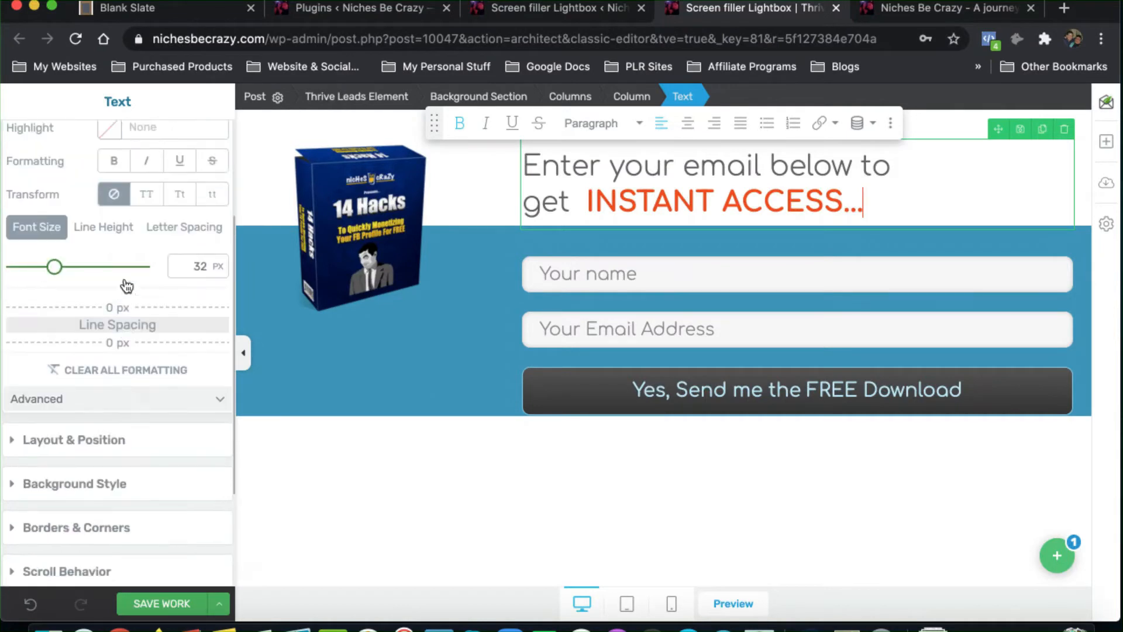
{"action": "scroll", "coordinate": [127, 286], "scroll_direction": "up", "scroll_amount": 3}
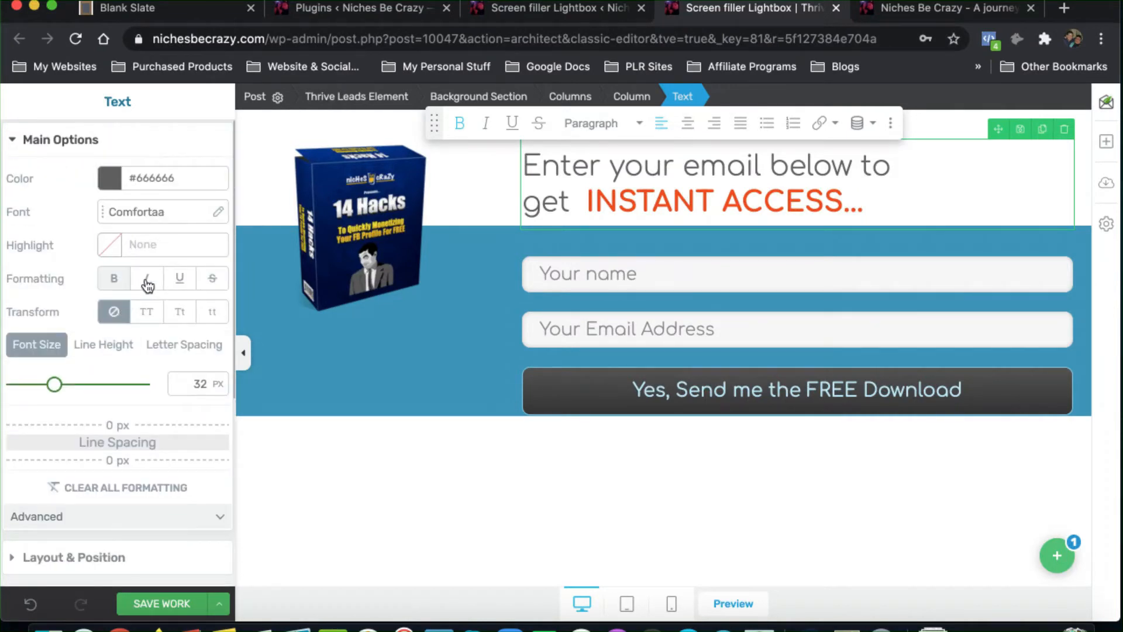
- Save the form and select its lead generation element, keeping API as the connection type
{"action": "left_click", "coordinate": [133, 604]}
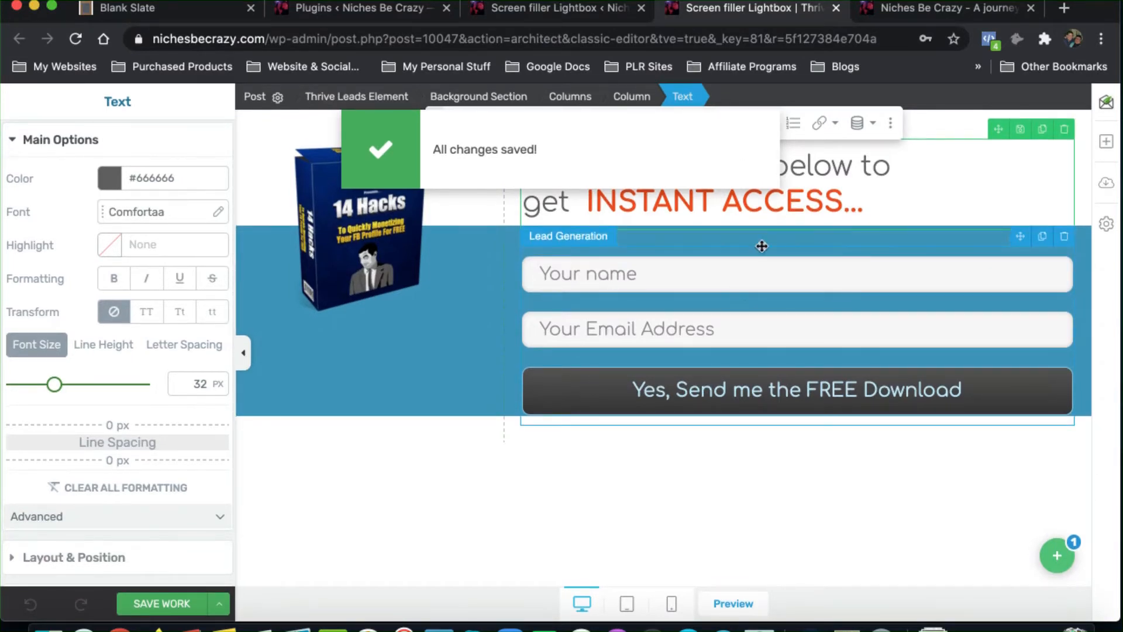
{"action": "left_click", "coordinate": [549, 268]}
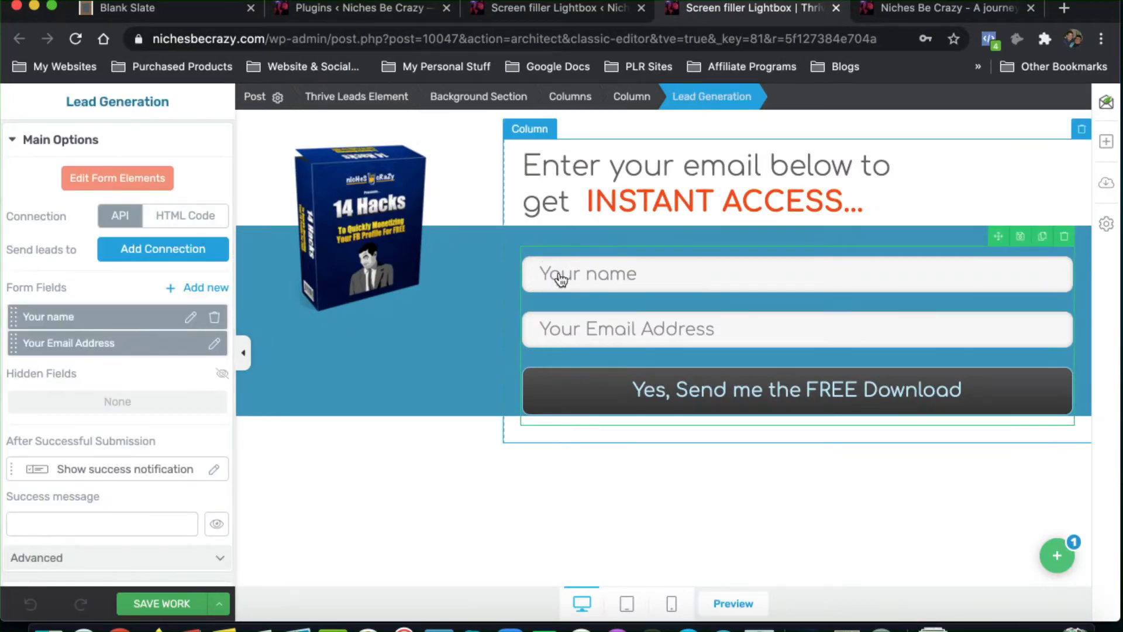
{"action": "left_click", "coordinate": [180, 216]}
{"action": "left_click", "coordinate": [122, 216]}
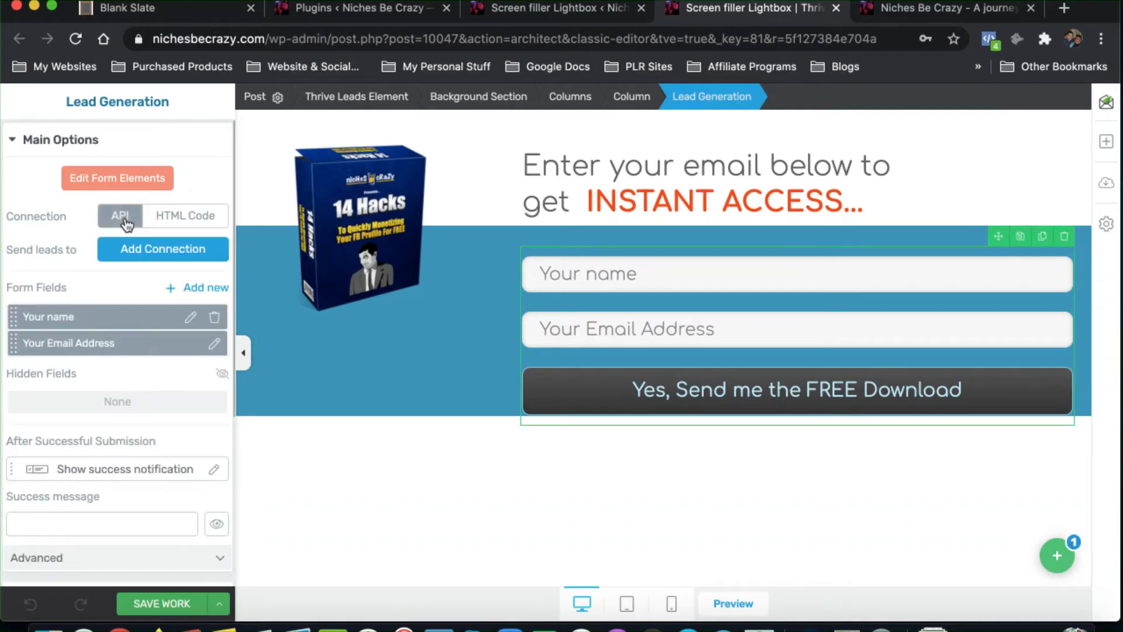
- Connect the lead generation form to AWeber with the Neut mailing list, apply the connection and save the form
{"action": "left_click", "coordinate": [144, 253]}
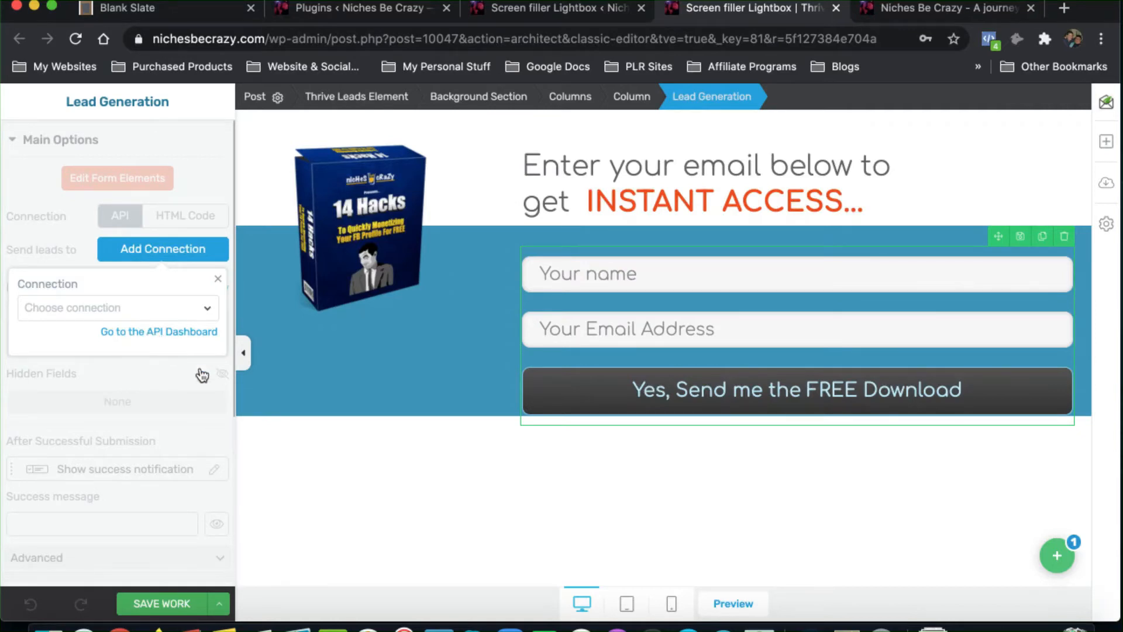
{"action": "left_click", "coordinate": [140, 315]}
{"action": "left_click", "coordinate": [87, 378]}
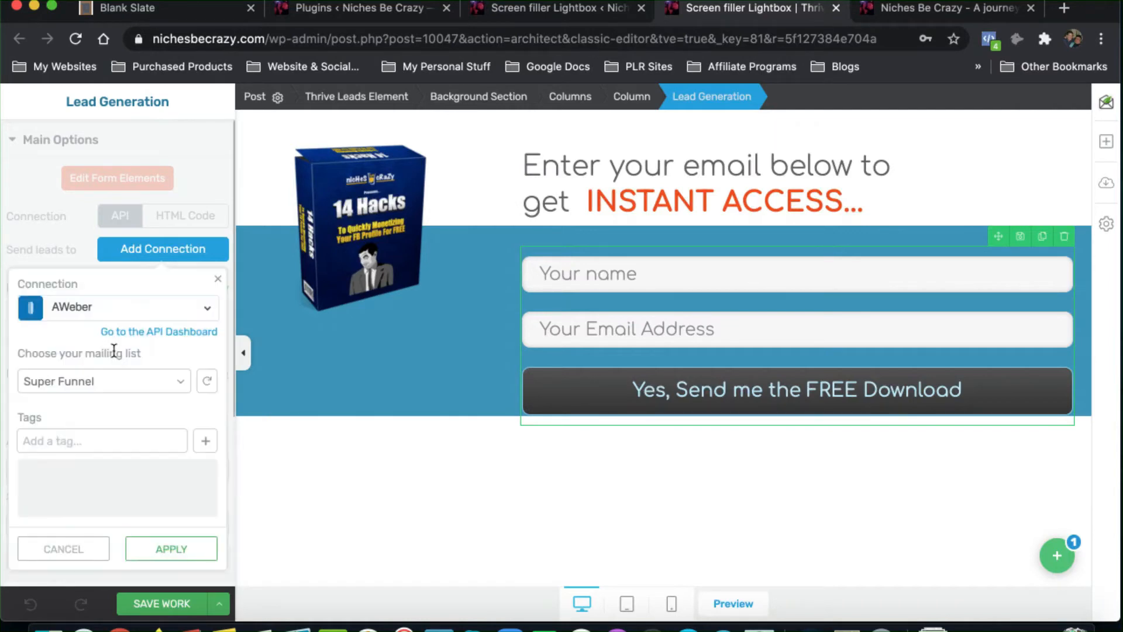
{"action": "left_click", "coordinate": [113, 389]}
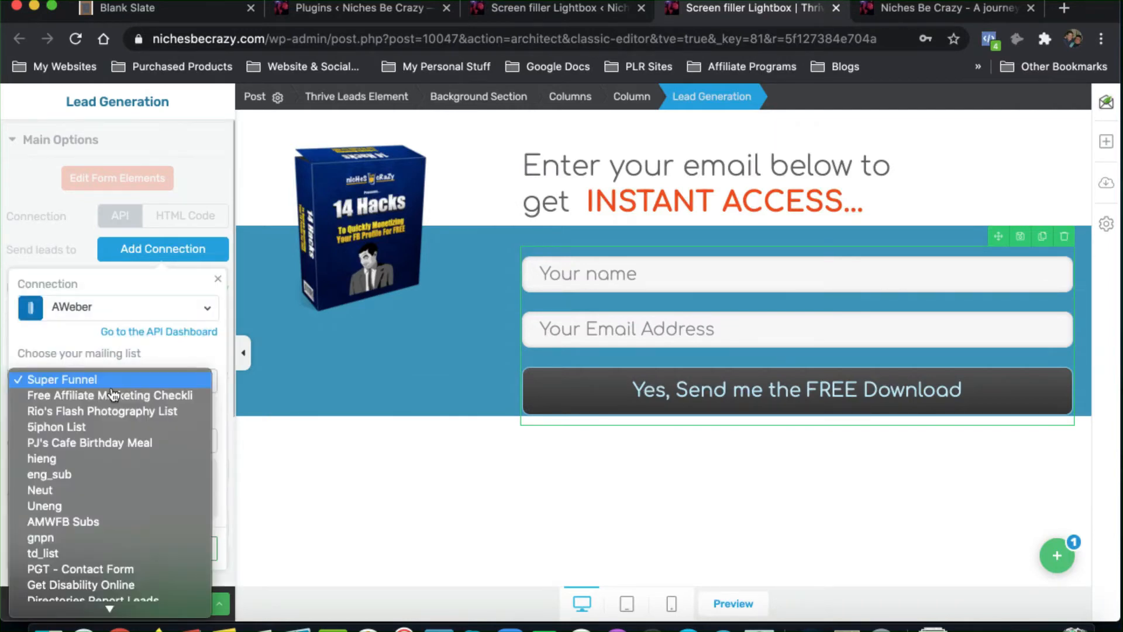
{"action": "left_click", "coordinate": [76, 490]}
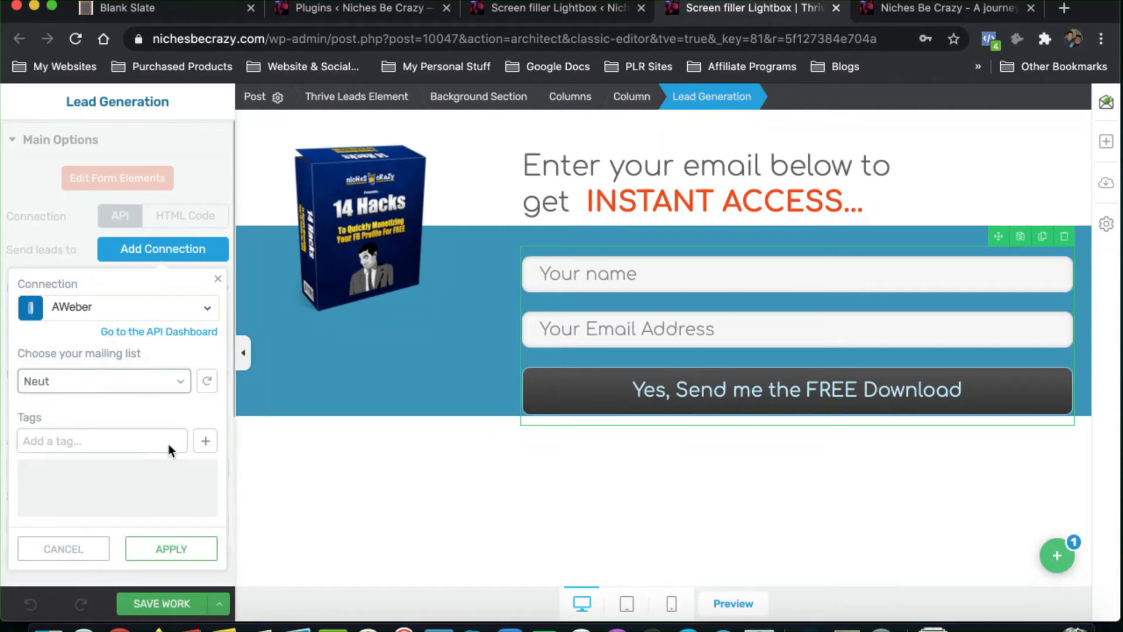
{"action": "left_click", "coordinate": [77, 439]}
{"action": "left_click", "coordinate": [189, 557]}
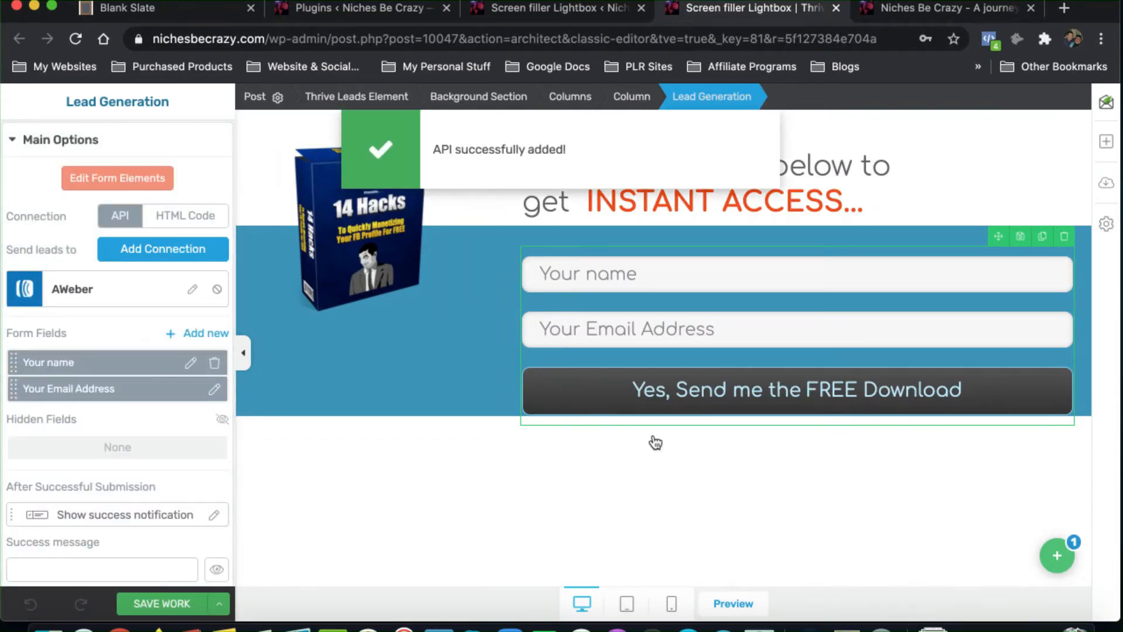
{"action": "left_click", "coordinate": [398, 507]}
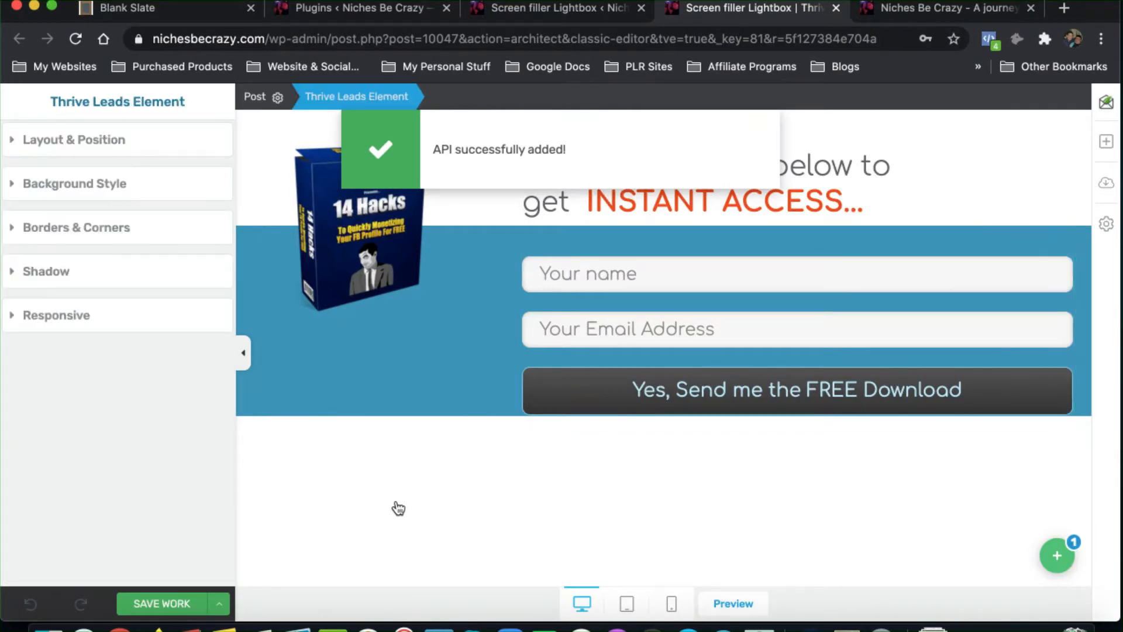
{"action": "left_click", "coordinate": [157, 605]}
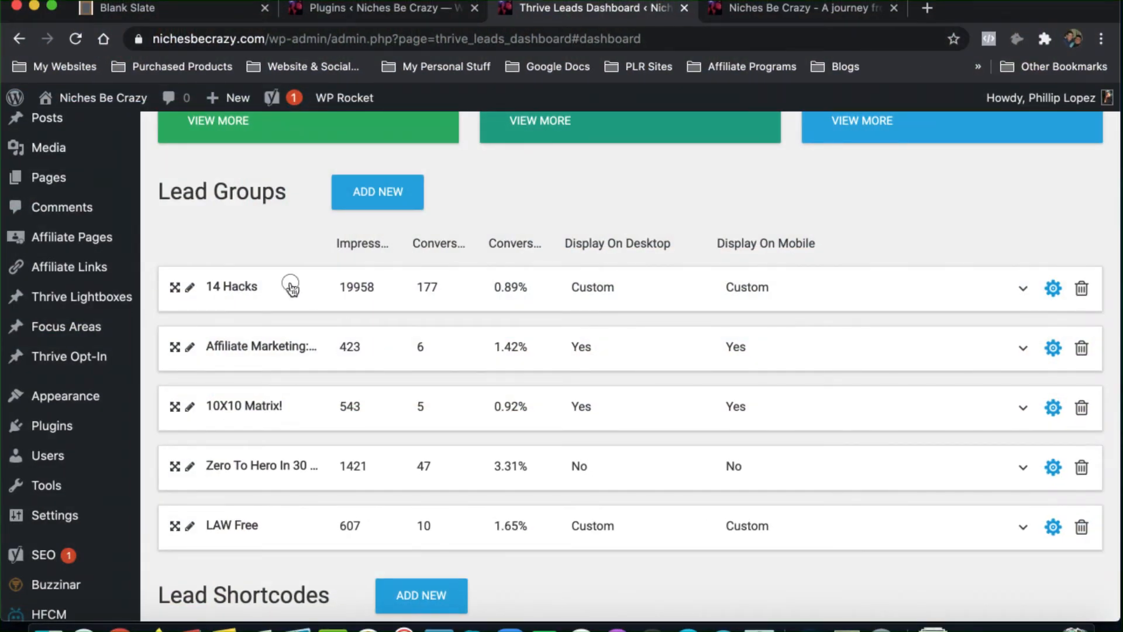
- In the 14 Hacks lead group, enable the Screen filler Lightbox for display on desktop and mobile
{"action": "left_click", "coordinate": [289, 285]}
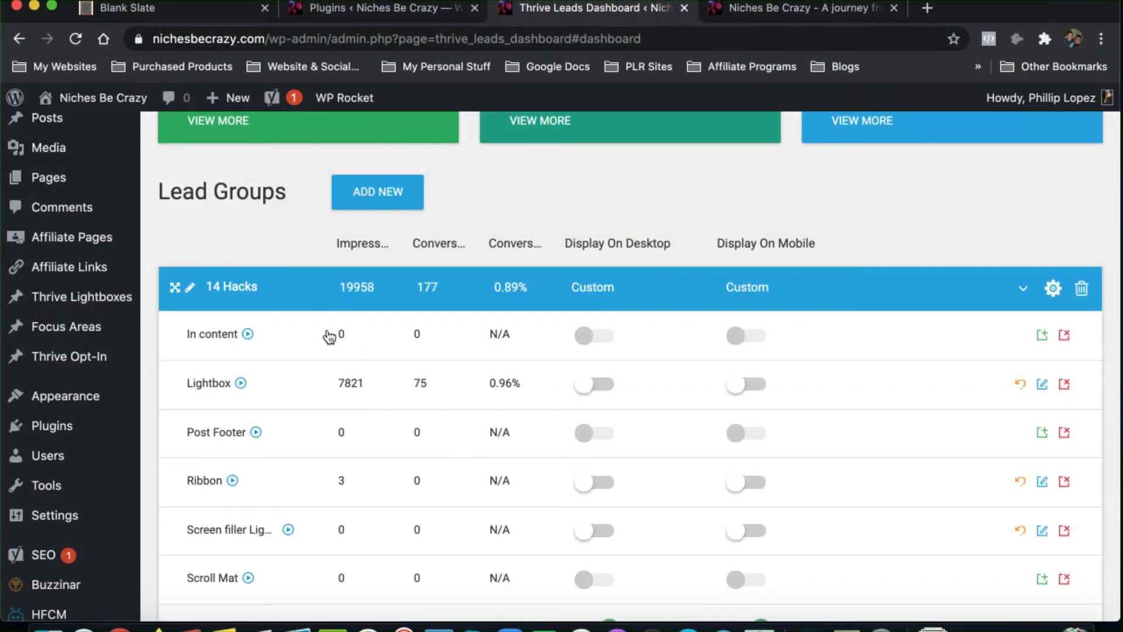
{"action": "scroll", "coordinate": [326, 333], "scroll_direction": "up", "scroll_amount": 4}
{"action": "scroll", "coordinate": [326, 332], "scroll_direction": "down", "scroll_amount": 5}
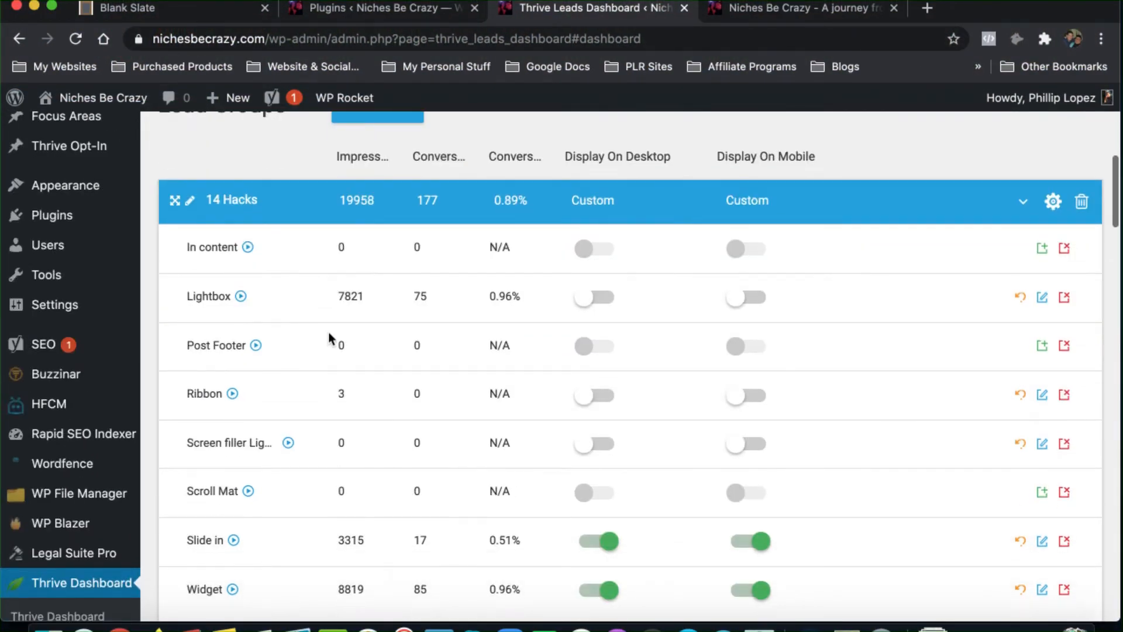
{"action": "scroll", "coordinate": [301, 328], "scroll_direction": "down", "scroll_amount": 2}
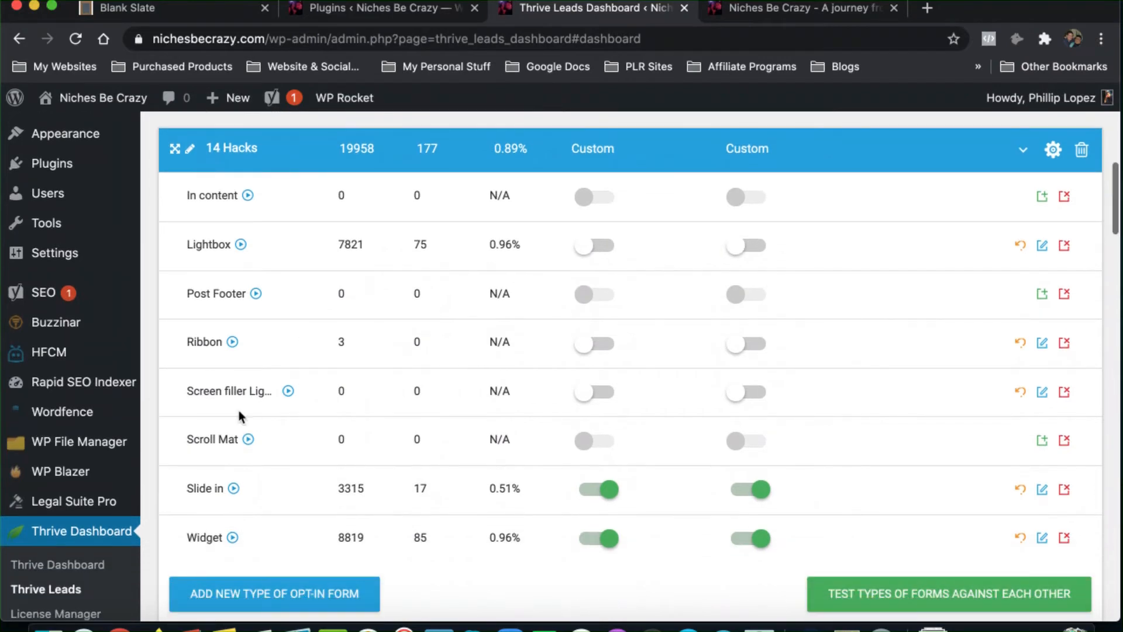
{"action": "scroll", "coordinate": [501, 389], "scroll_direction": "down", "scroll_amount": 1}
{"action": "left_click", "coordinate": [590, 367]}
{"action": "scroll", "coordinate": [594, 362], "scroll_direction": "up", "scroll_amount": 2}
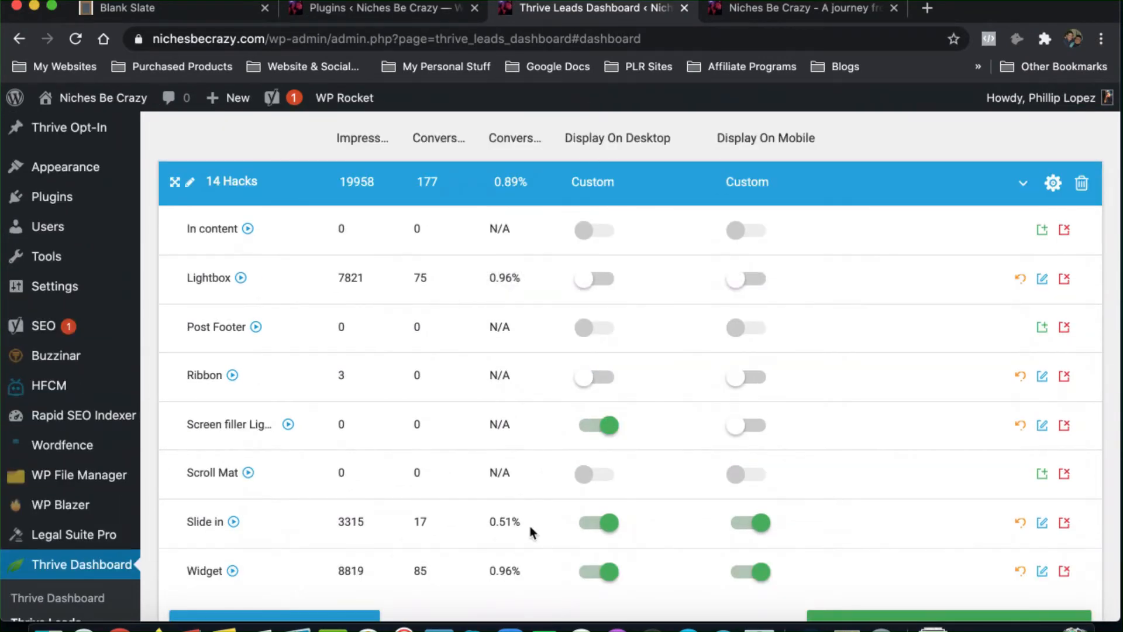
{"action": "scroll", "coordinate": [760, 403], "scroll_direction": "down", "scroll_amount": 4}
{"action": "left_click", "coordinate": [754, 328]}
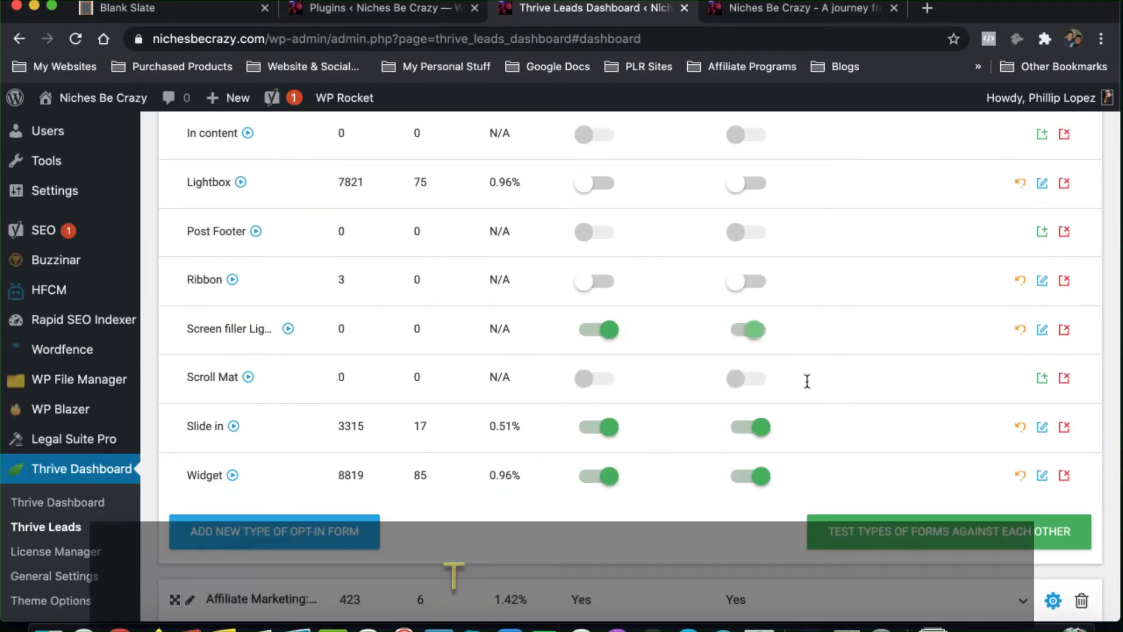
{"action": "scroll", "coordinate": [1005, 357], "scroll_direction": "up", "scroll_amount": 5}
{"action": "scroll", "coordinate": [1000, 292], "scroll_direction": "up", "scroll_amount": 1}
{"action": "scroll", "coordinate": [987, 263], "scroll_direction": "down", "scroll_amount": 5}
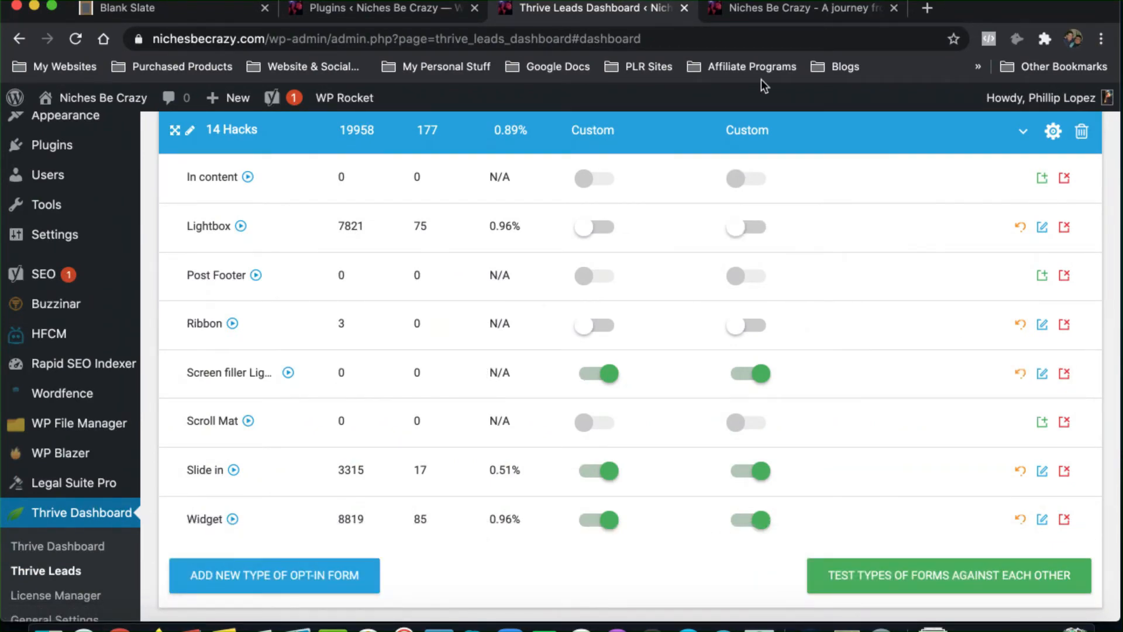
- Reload the blog homepage and test the popup's "Yes, I want the FREE Download" button to reach the email form
{"action": "left_click", "coordinate": [760, 8]}
{"action": "left_click", "coordinate": [76, 39]}
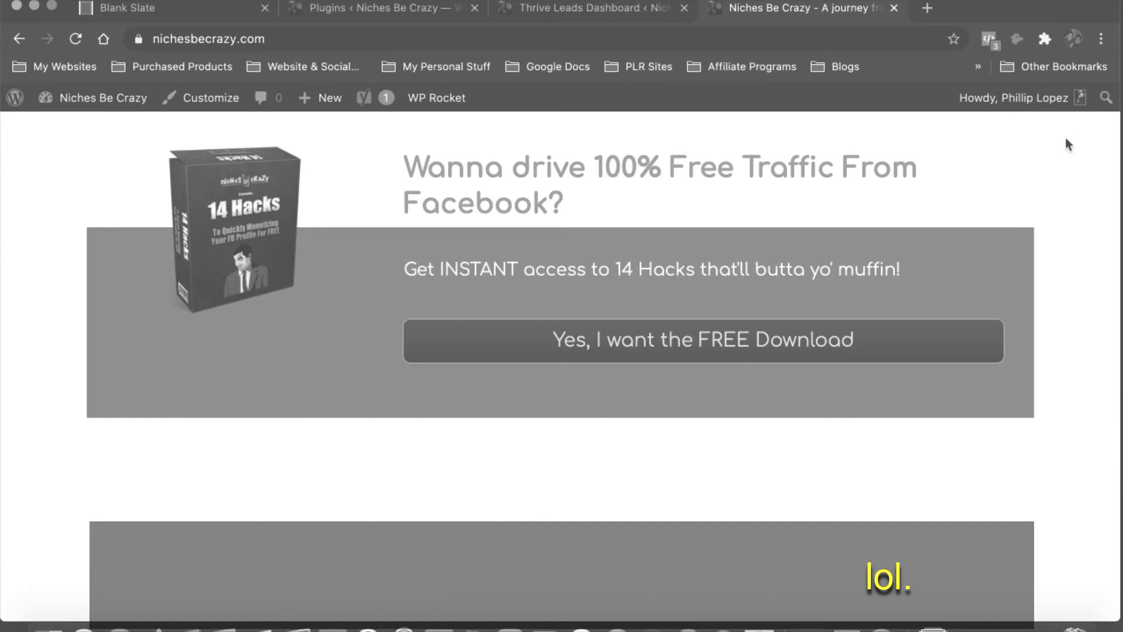
{"action": "left_click", "coordinate": [1105, 97]}
{"action": "left_click", "coordinate": [618, 558]}
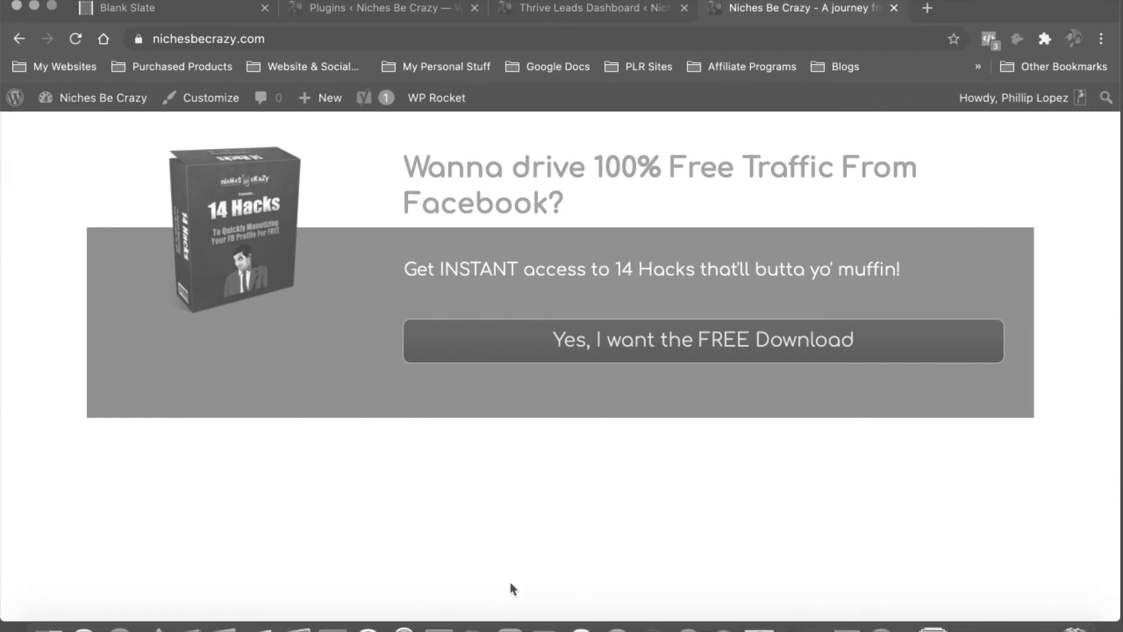
{"action": "left_click", "coordinate": [618, 345]}
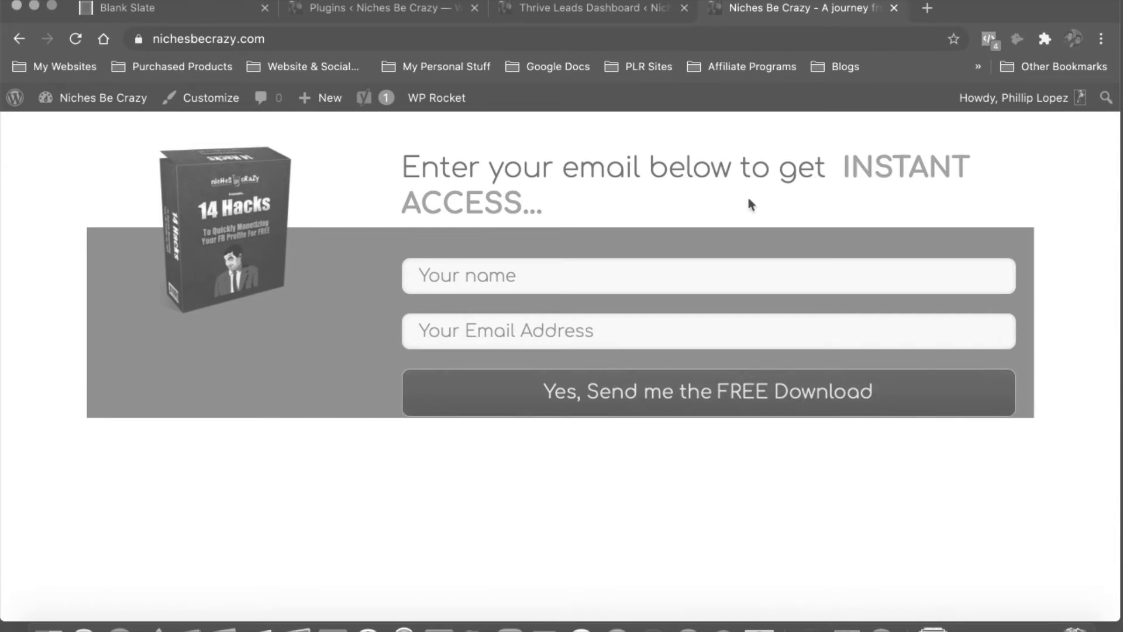
- Reduce the page zoom to reach the popup's close control, dismiss the popup and look through the blog homepage
{"action": "key", "text": "super+minus"}
{"action": "key", "text": "super+minus"}
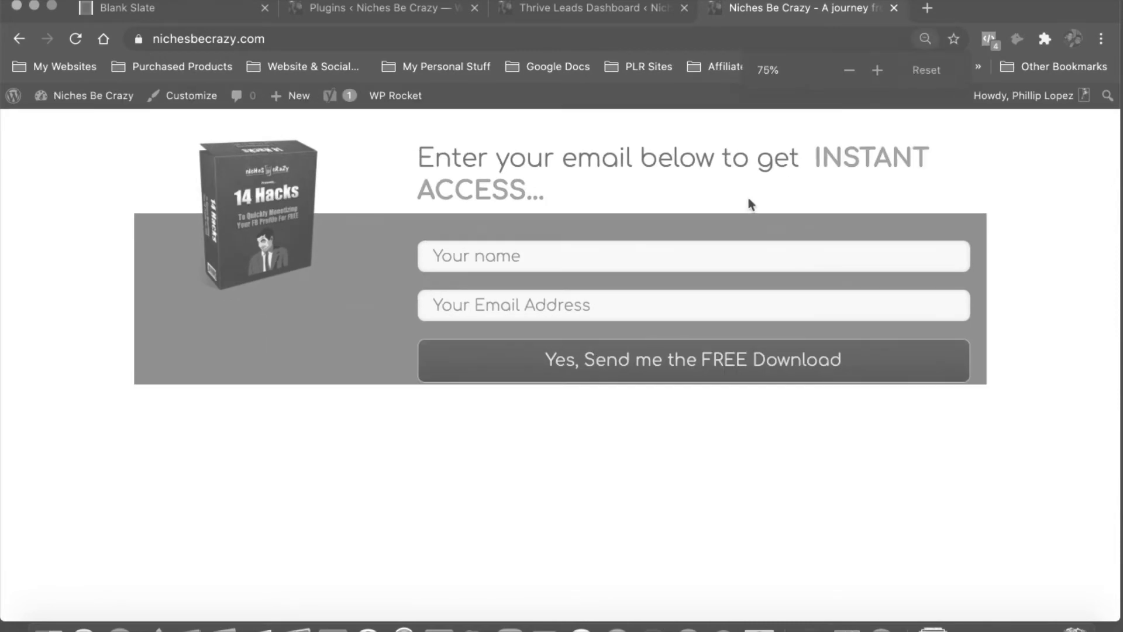
{"action": "key", "text": "super+minus"}
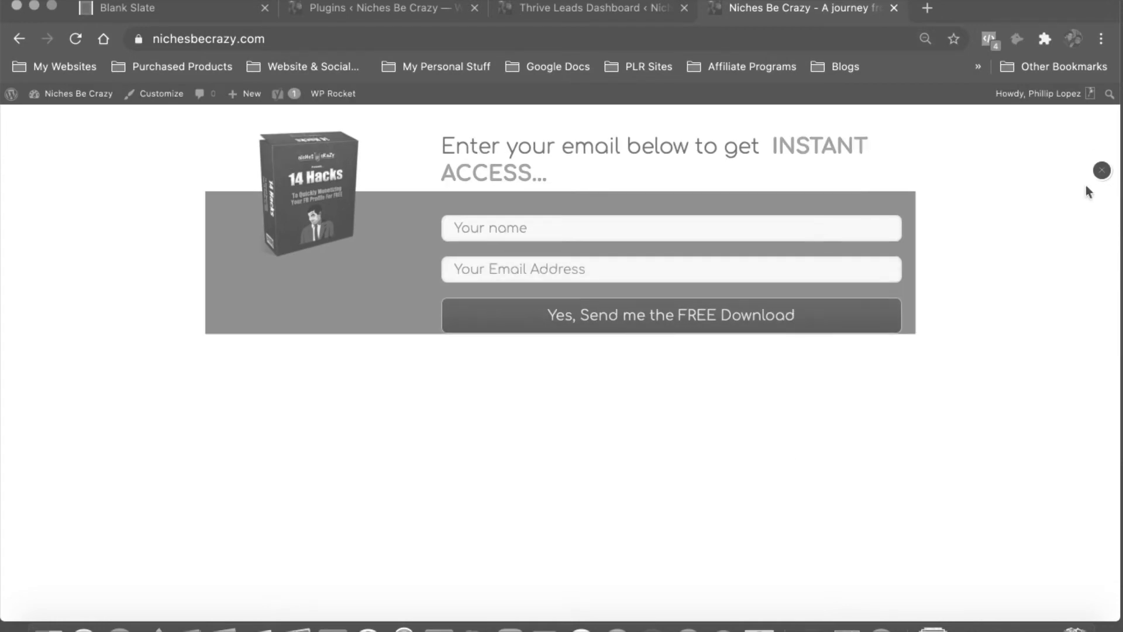
{"action": "key", "text": "super+equal"}
{"action": "left_click", "coordinate": [1099, 143]}
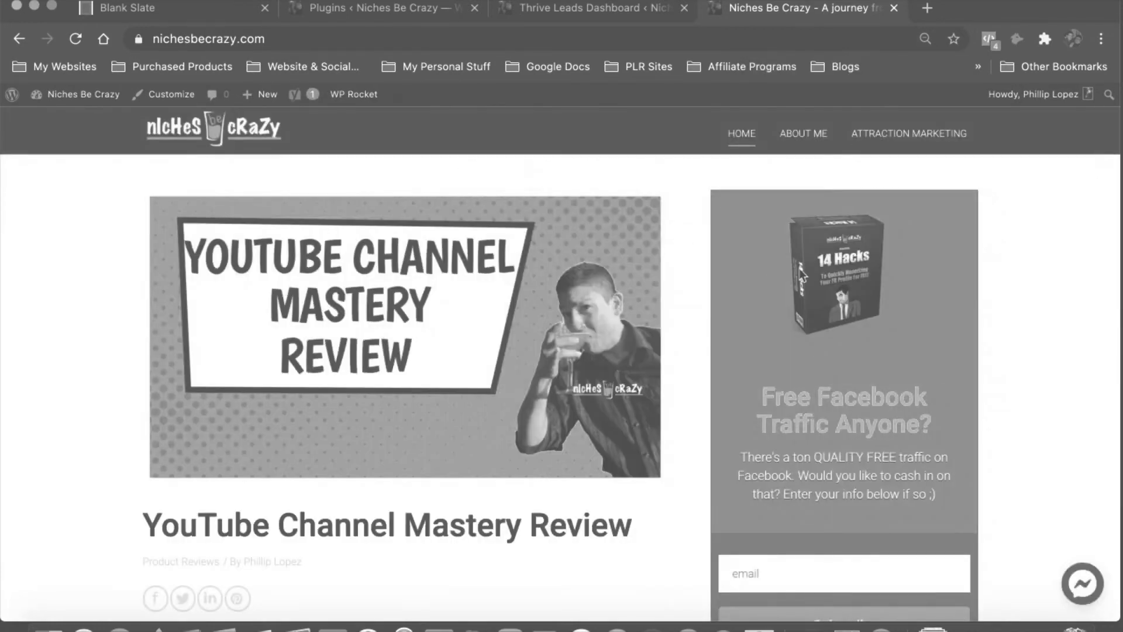
{"action": "scroll", "coordinate": [799, 282], "scroll_direction": "down", "scroll_amount": 8}
{"action": "scroll", "coordinate": [799, 282], "scroll_direction": "up", "scroll_amount": 8}
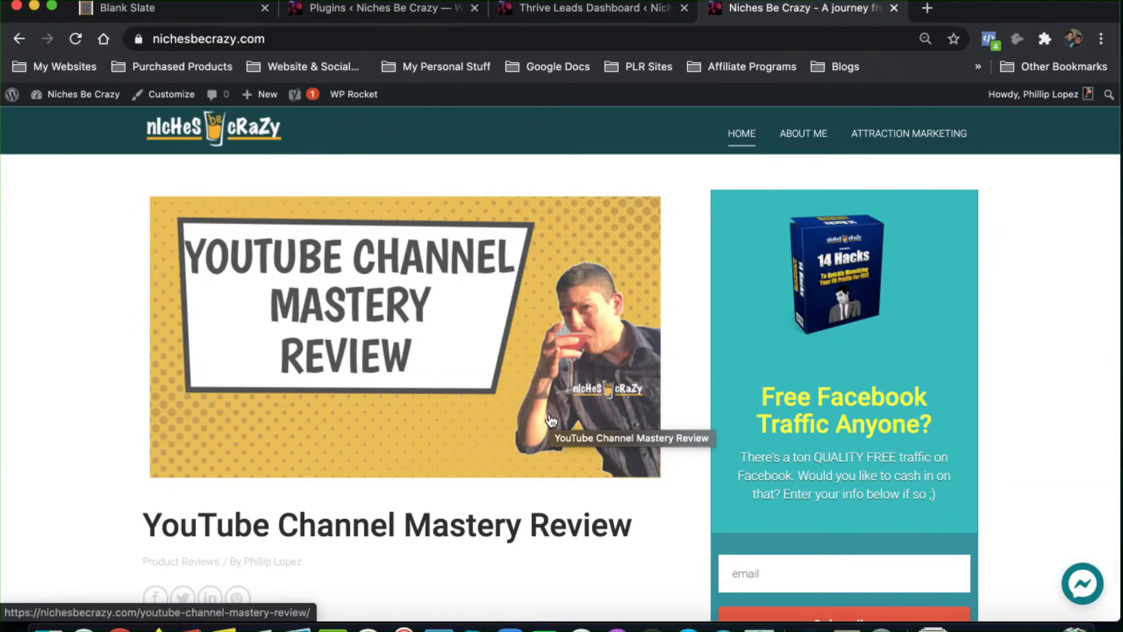
- Return to the Thrive Leads dashboard, enlarge the page and collapse the 14 Hacks lead group
{"action": "left_click", "coordinate": [555, 9]}
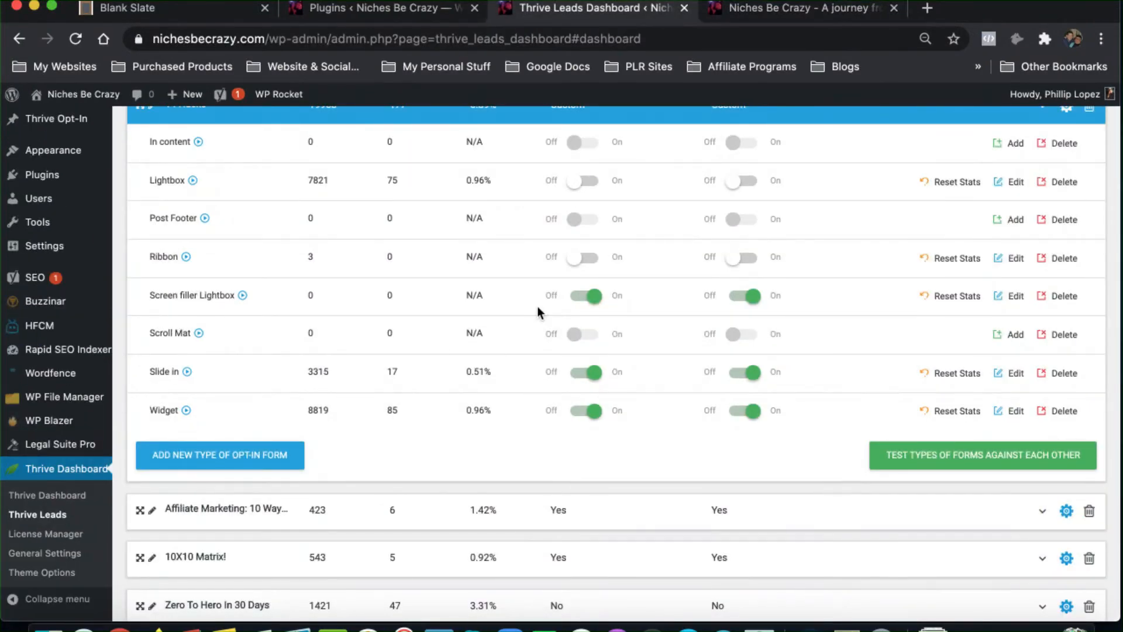
{"action": "key", "text": "super+plus"}
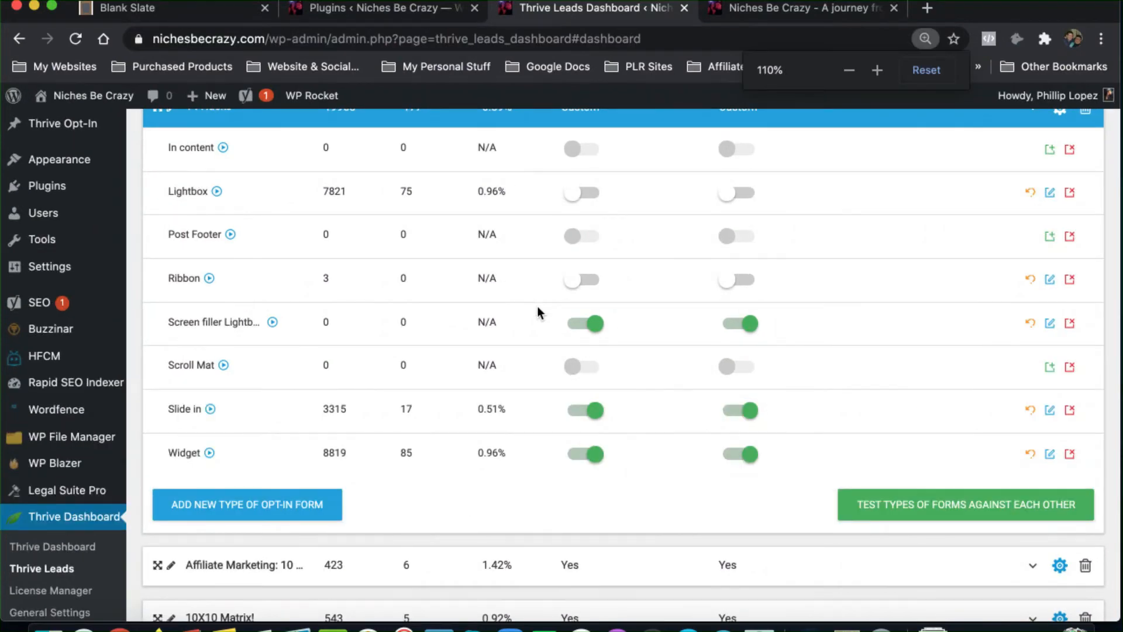
{"action": "key", "text": "super+plus"}
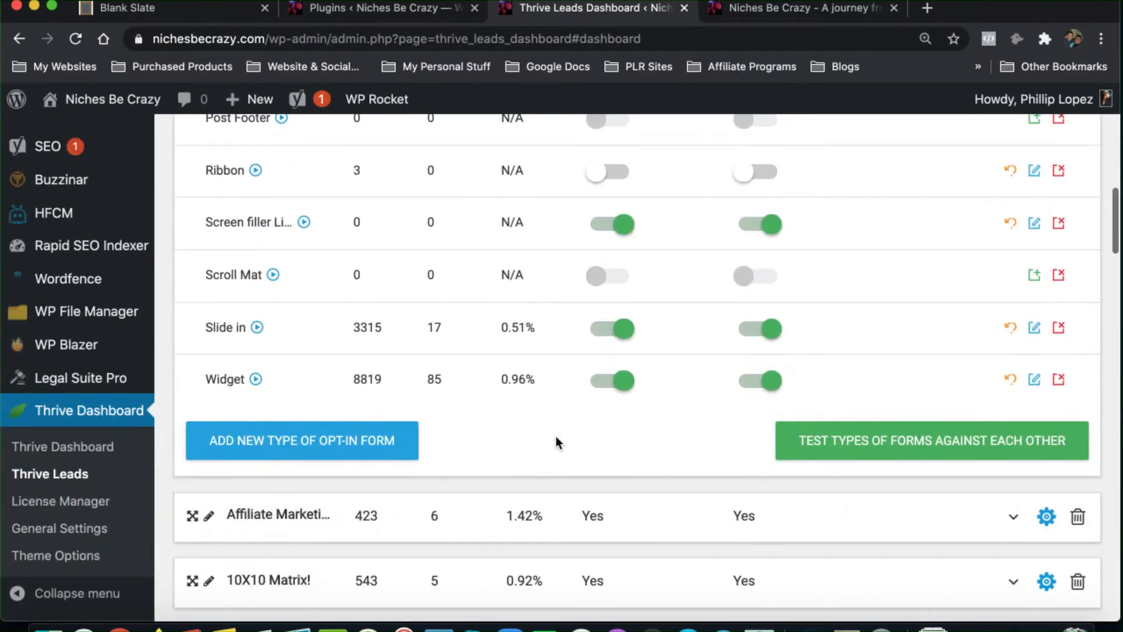
{"action": "scroll", "coordinate": [555, 419], "scroll_direction": "up", "scroll_amount": 5}
{"action": "scroll", "coordinate": [555, 428], "scroll_direction": "up", "scroll_amount": 2}
{"action": "left_click", "coordinate": [360, 359]}
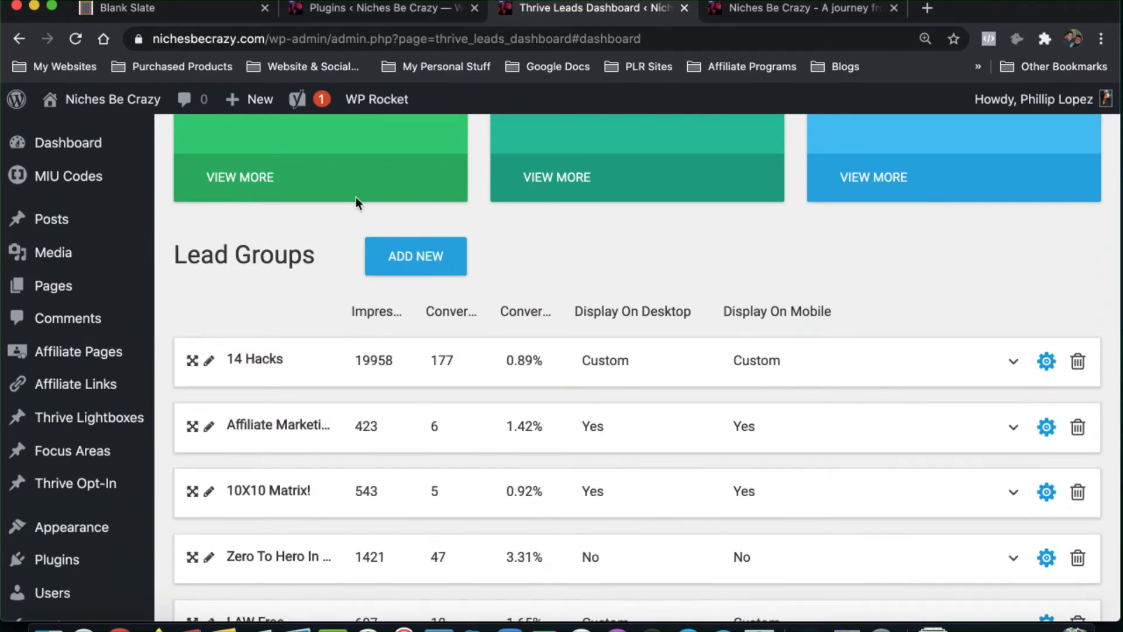
- Copy the code of the first entry in the Lead Shortcodes list
{"action": "scroll", "coordinate": [353, 462], "scroll_direction": "down", "scroll_amount": 3}
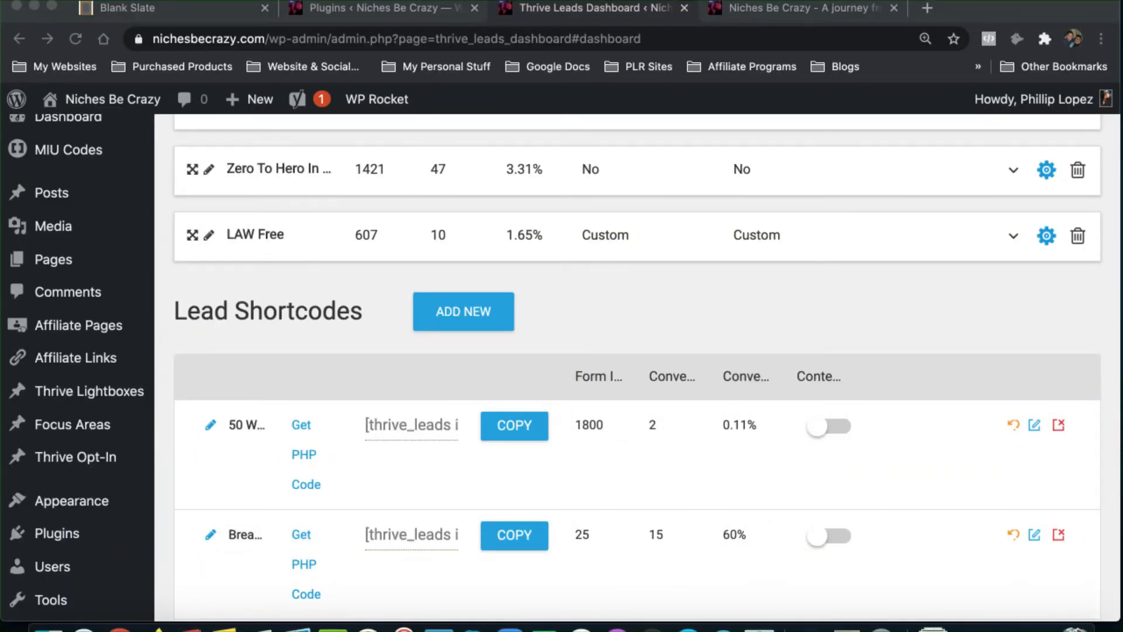
{"action": "left_click", "coordinate": [900, 368]}
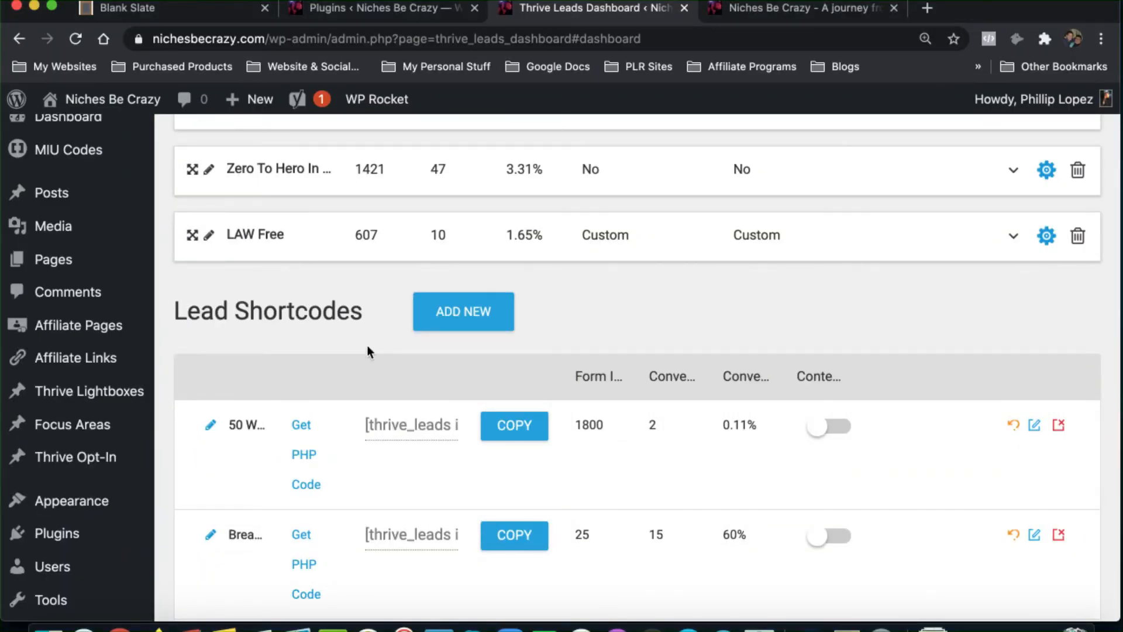
{"action": "left_click", "coordinate": [380, 424]}
{"action": "left_click", "coordinate": [496, 426]}
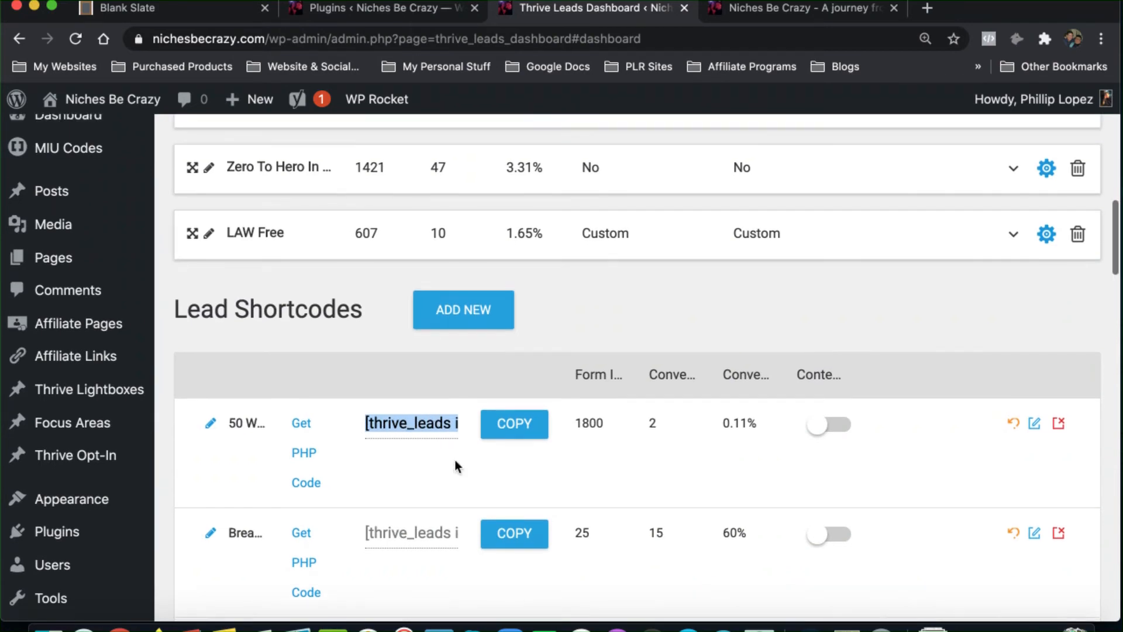
- Look through the remaining lead shortcodes and the ThriveBoxes list on the dashboard
{"action": "scroll", "coordinate": [511, 386], "scroll_direction": "up", "scroll_amount": 1}
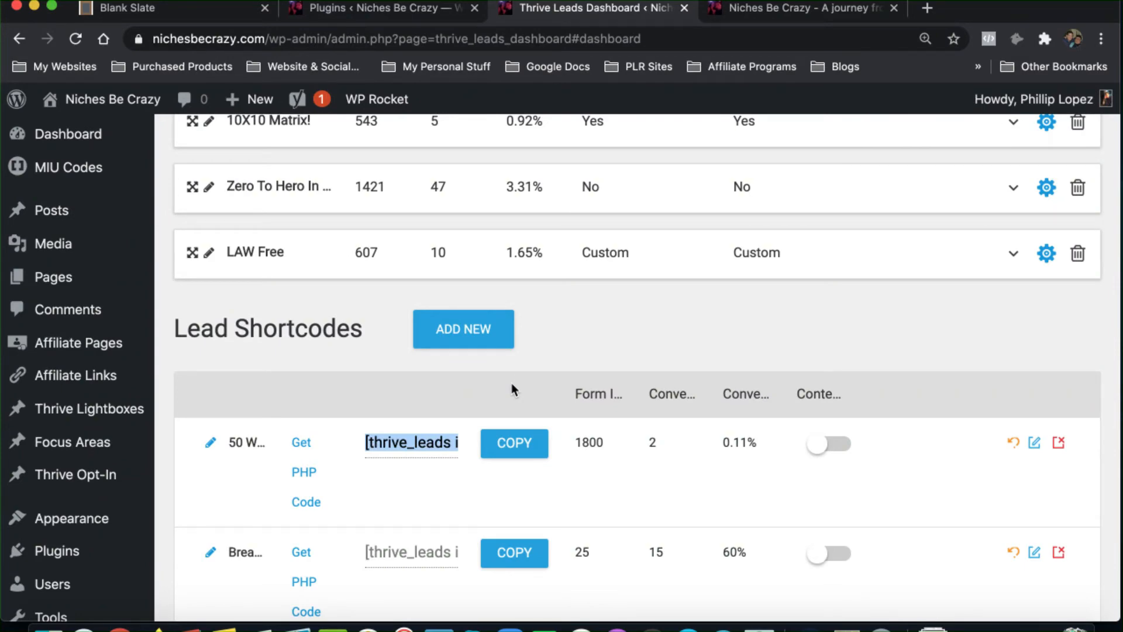
{"action": "scroll", "coordinate": [468, 419], "scroll_direction": "down", "scroll_amount": 15}
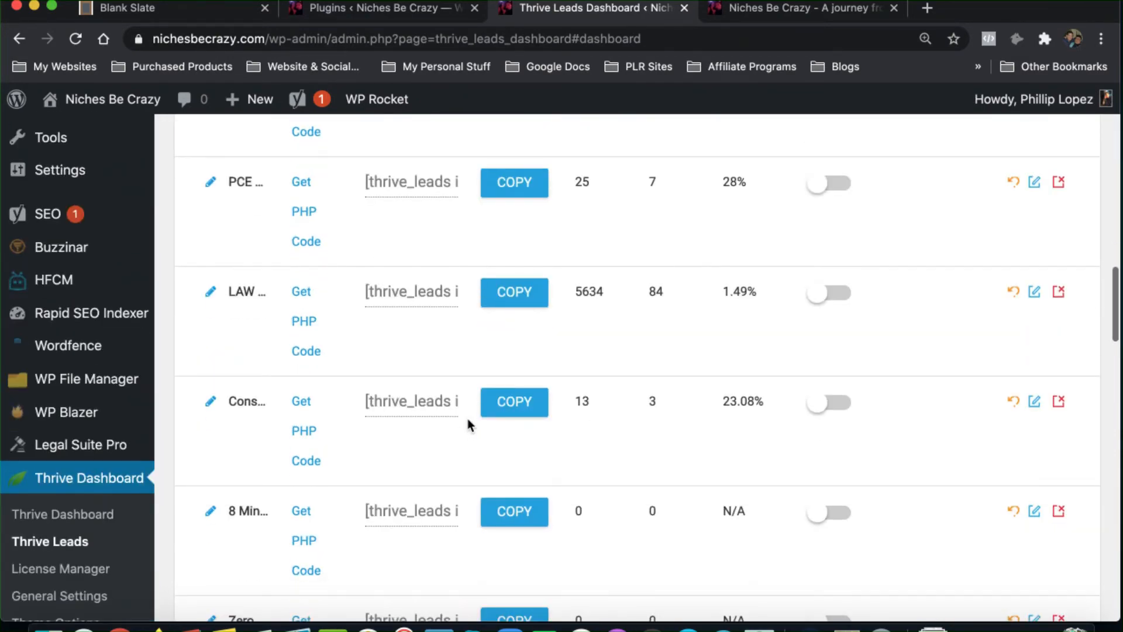
{"action": "scroll", "coordinate": [467, 419], "scroll_direction": "down", "scroll_amount": 15}
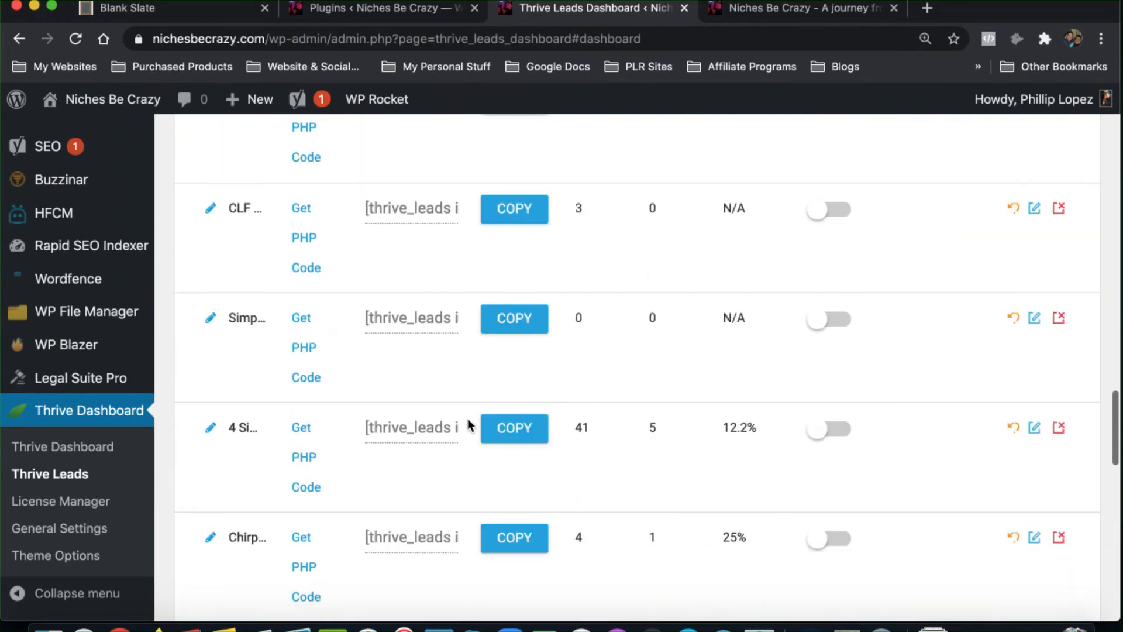
{"action": "scroll", "coordinate": [468, 419], "scroll_direction": "up", "scroll_amount": 2}
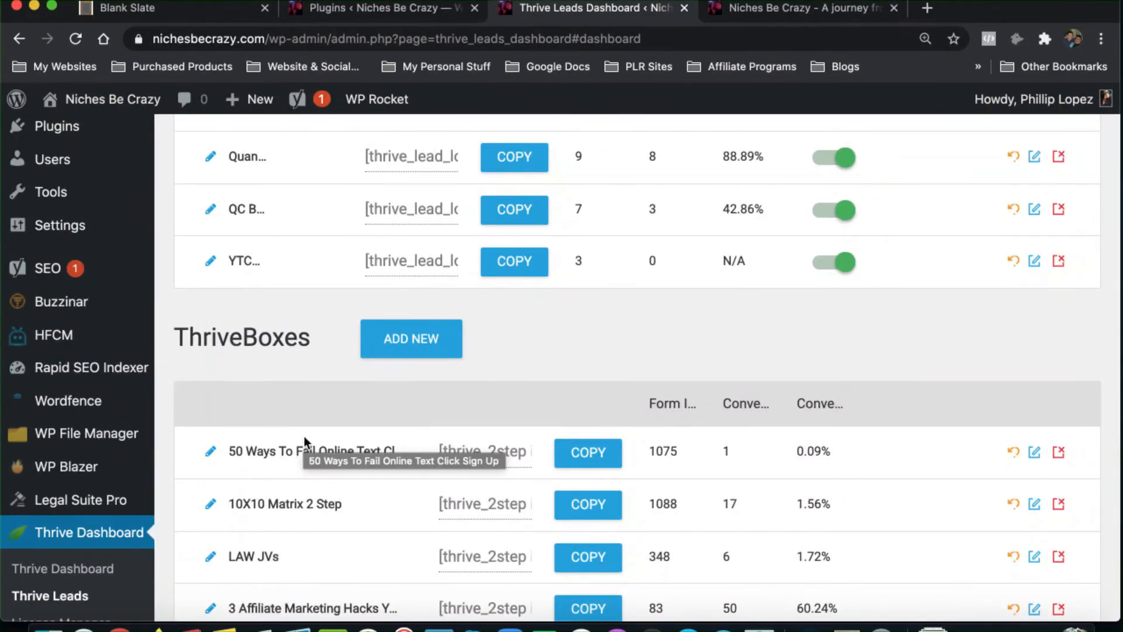
{"action": "scroll", "coordinate": [303, 436], "scroll_direction": "down", "scroll_amount": 3}
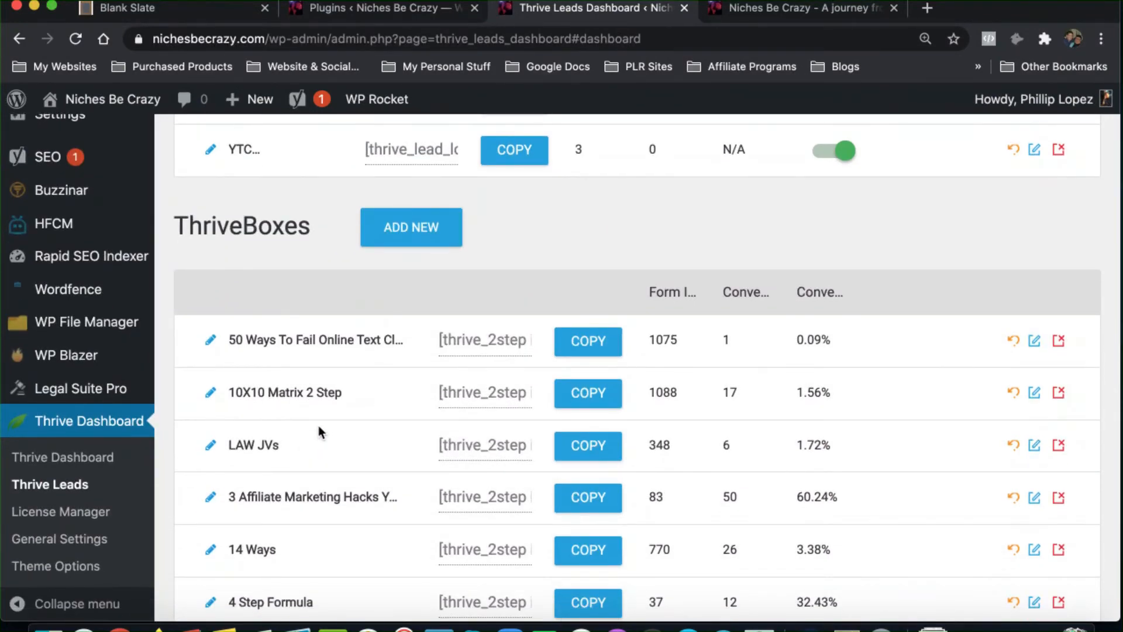
- Select the shortcode text of the YTC… entry, the last one in the Lead Shortcodes list
{"action": "scroll", "coordinate": [318, 431], "scroll_direction": "up", "scroll_amount": 3}
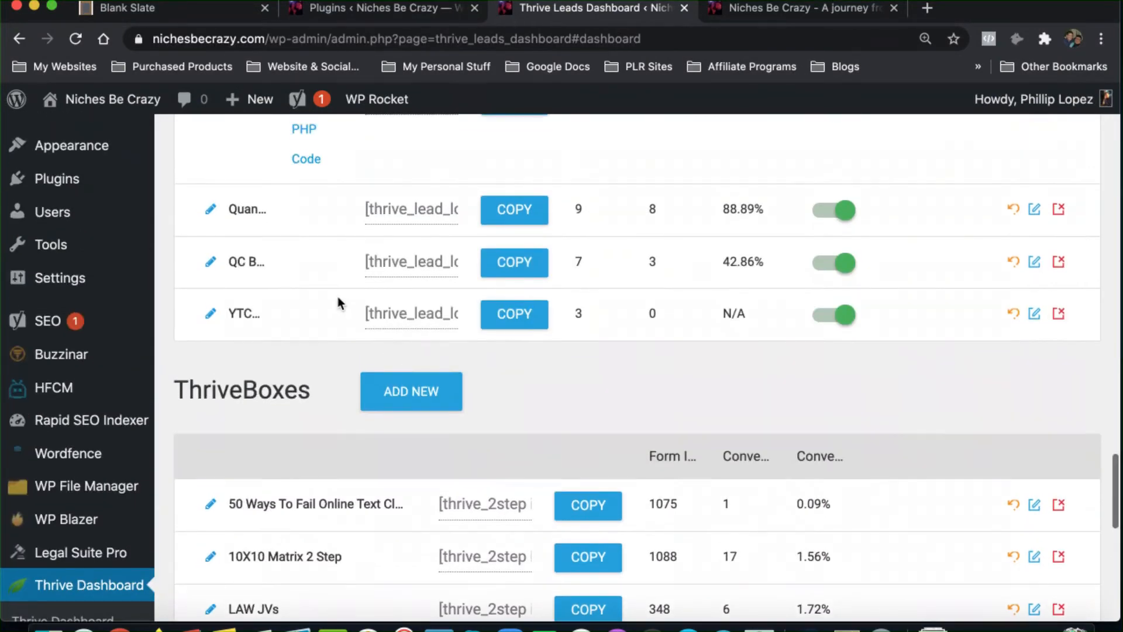
{"action": "left_click", "coordinate": [376, 314]}
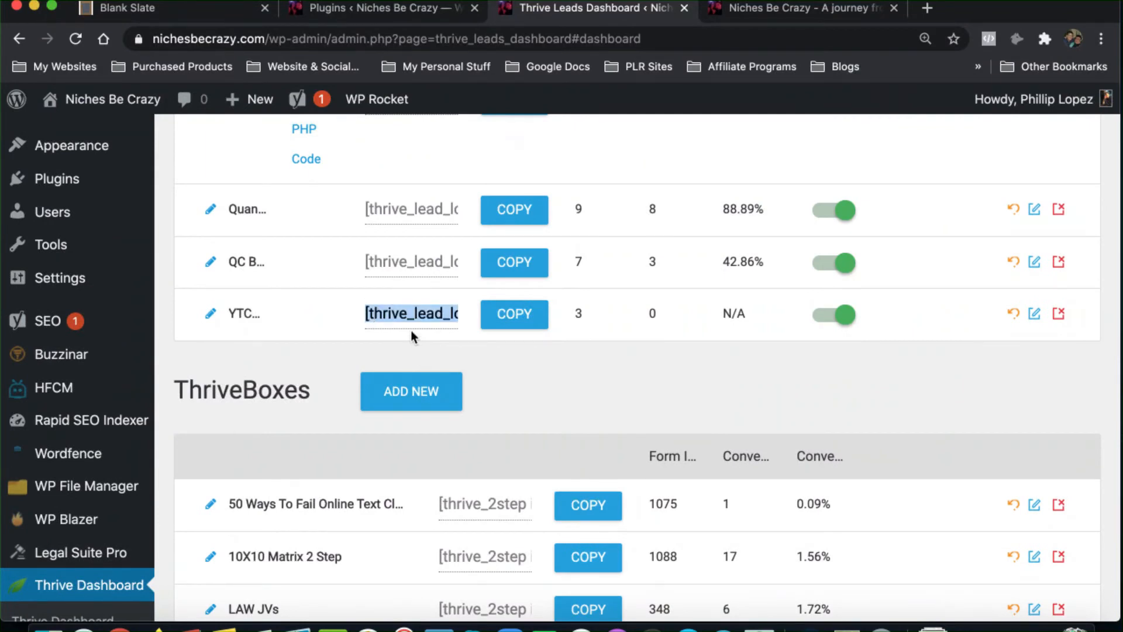
{"action": "left_click", "coordinate": [383, 311]}
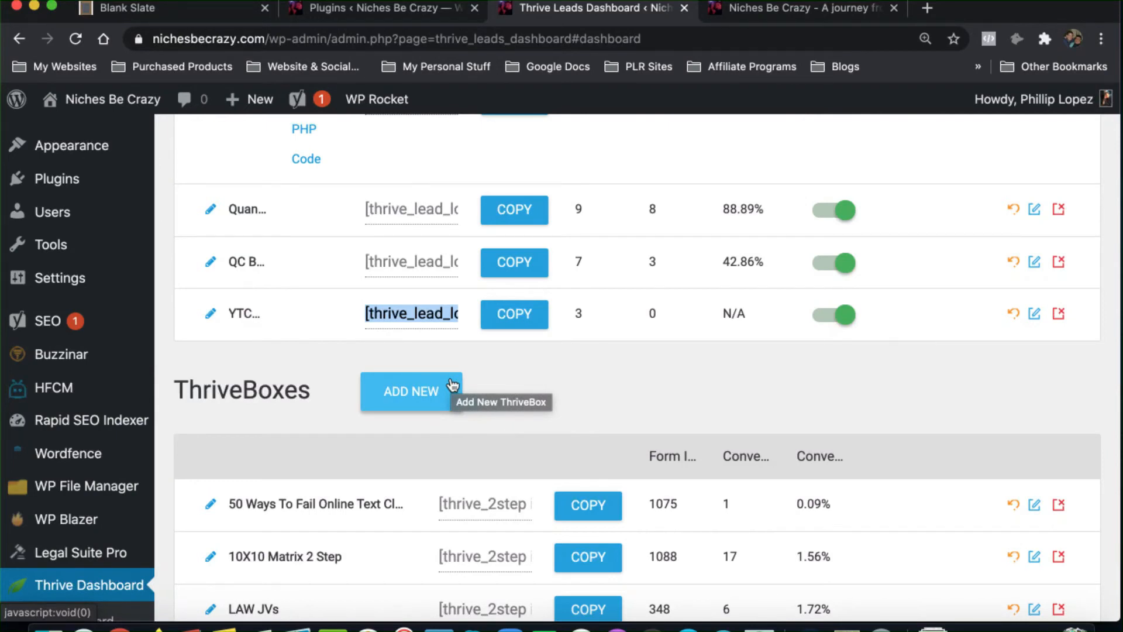
- Look through the ThriveBoxes list and the Signup Segue one-click signup links section at the end of the dashboard
{"action": "scroll", "coordinate": [452, 385], "scroll_direction": "down", "scroll_amount": 3}
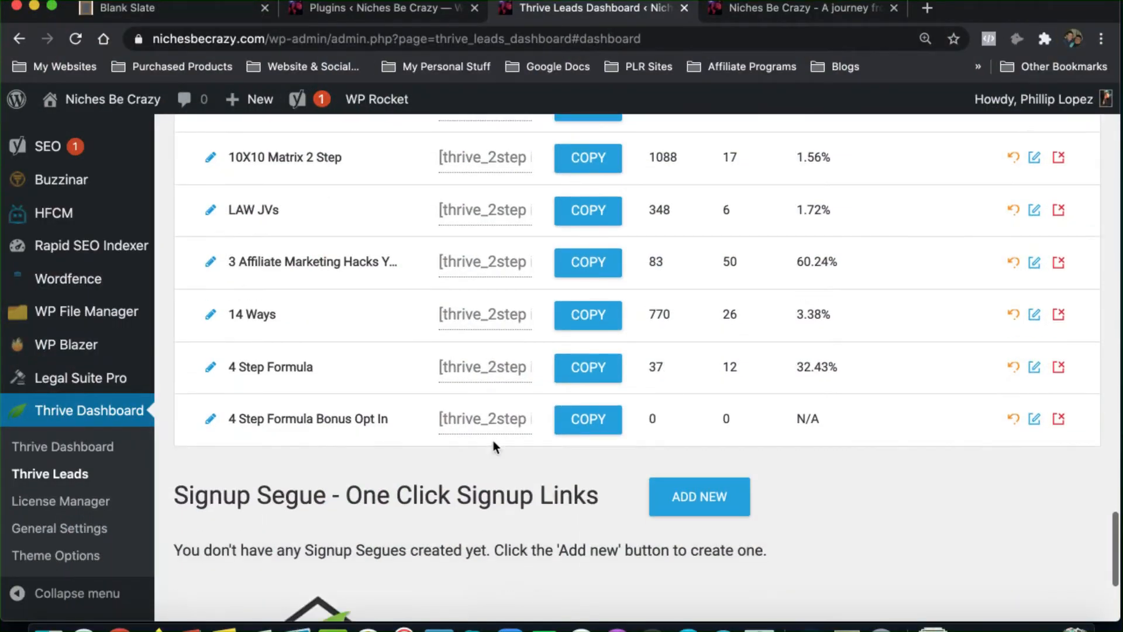
{"action": "scroll", "coordinate": [493, 441], "scroll_direction": "up", "scroll_amount": 8}
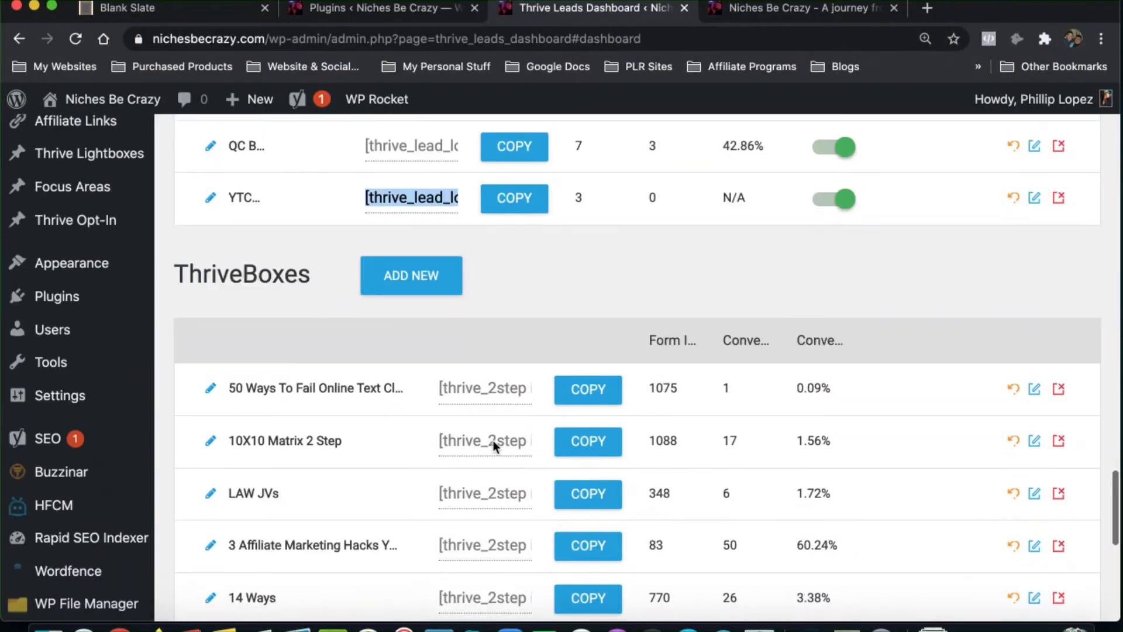
{"action": "scroll", "coordinate": [493, 440], "scroll_direction": "down", "scroll_amount": 15}
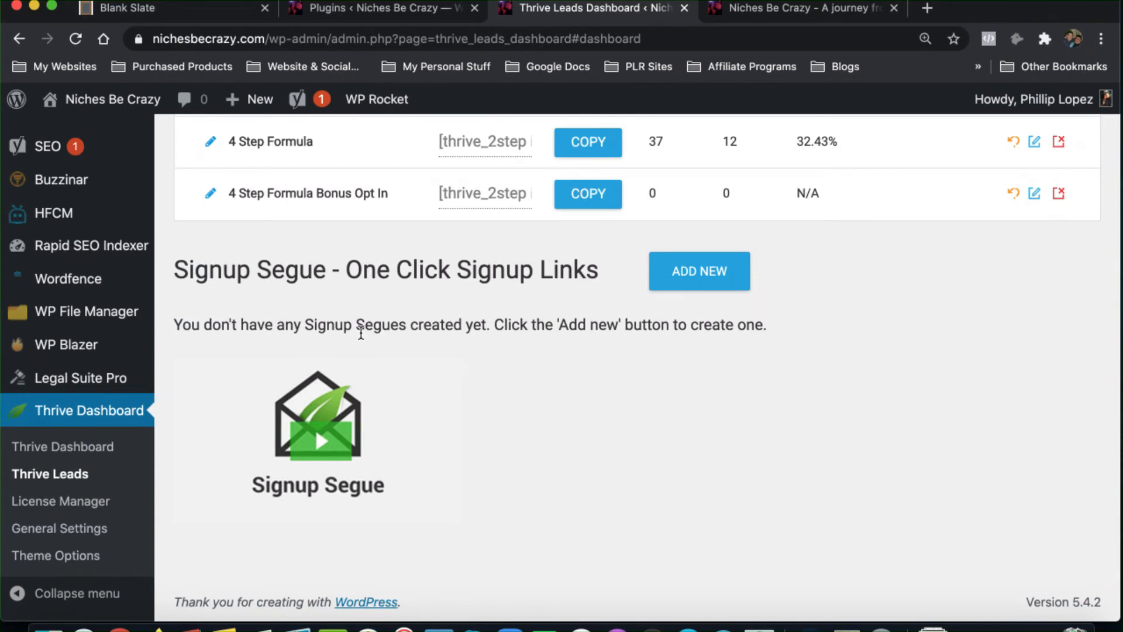
{"action": "scroll", "coordinate": [360, 333], "scroll_direction": "up", "scroll_amount": 1}
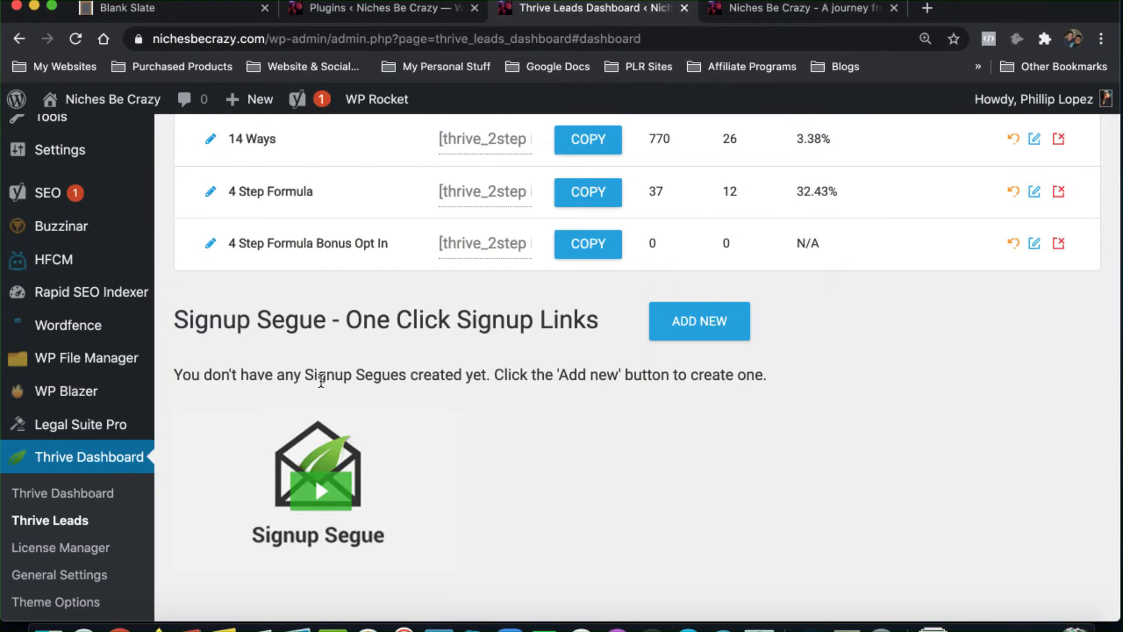
- Review the Lead Shortcodes, Lead Groups and Today's Summary sections, ending at the start of the Thrive Leads dashboard
{"action": "scroll", "coordinate": [441, 451], "scroll_direction": "up", "scroll_amount": 15}
{"action": "scroll", "coordinate": [443, 451], "scroll_direction": "up", "scroll_amount": 6}
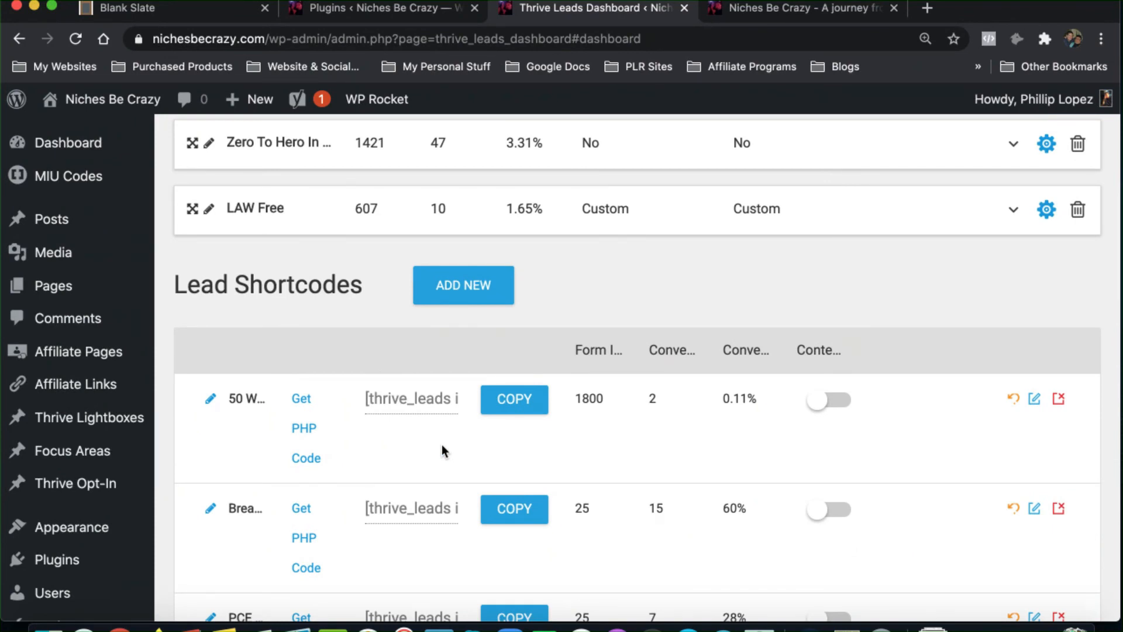
{"action": "scroll", "coordinate": [719, 464], "scroll_direction": "up", "scroll_amount": 4}
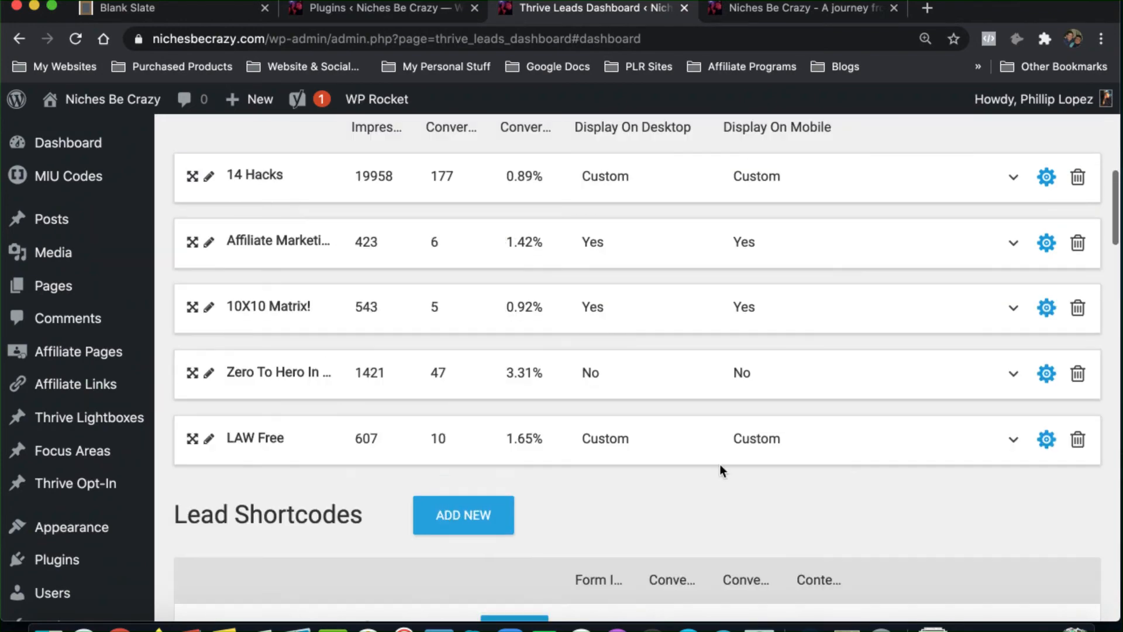
{"action": "scroll", "coordinate": [680, 360], "scroll_direction": "up", "scroll_amount": 5}
{"action": "scroll", "coordinate": [677, 459], "scroll_direction": "down", "scroll_amount": 3}
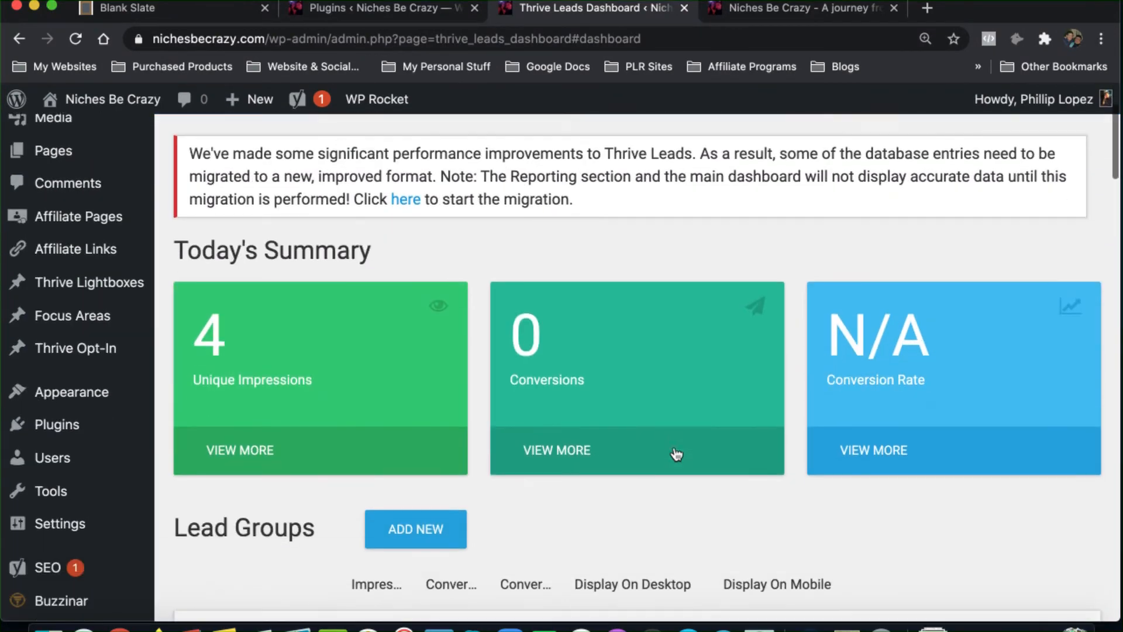
{"action": "scroll", "coordinate": [674, 447], "scroll_direction": "down", "scroll_amount": 4}
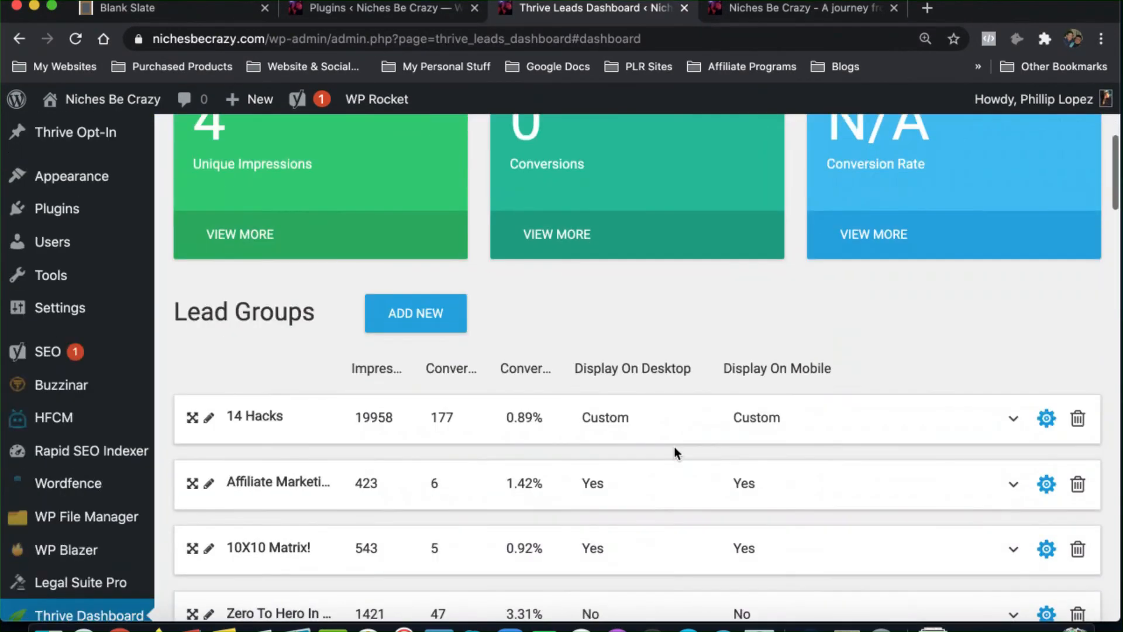
{"action": "scroll", "coordinate": [673, 446], "scroll_direction": "up", "scroll_amount": 7}
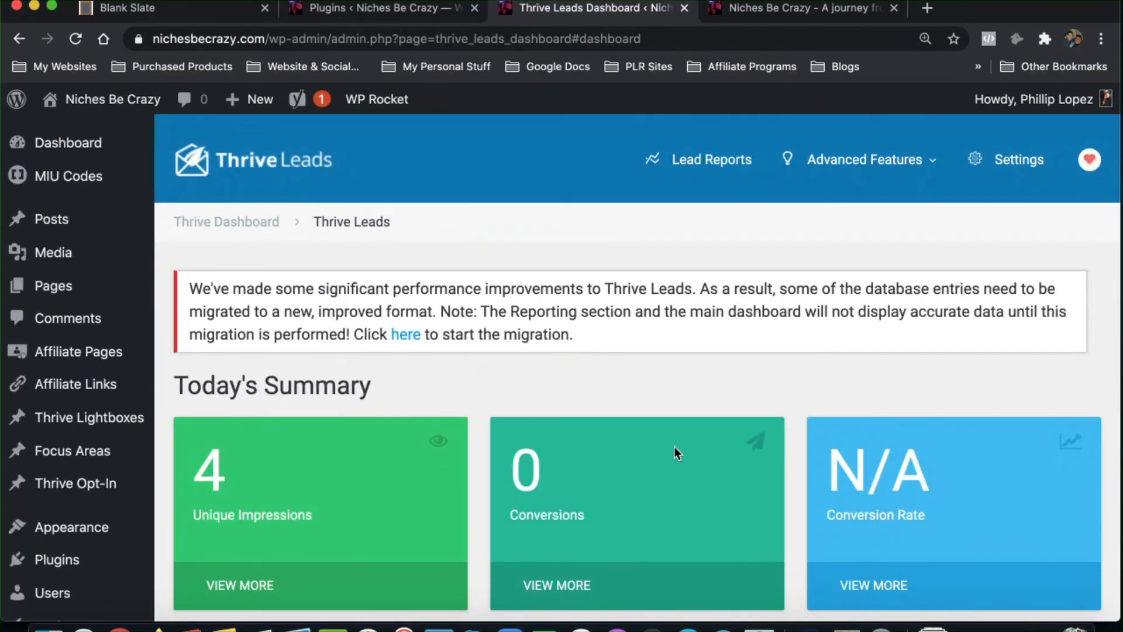